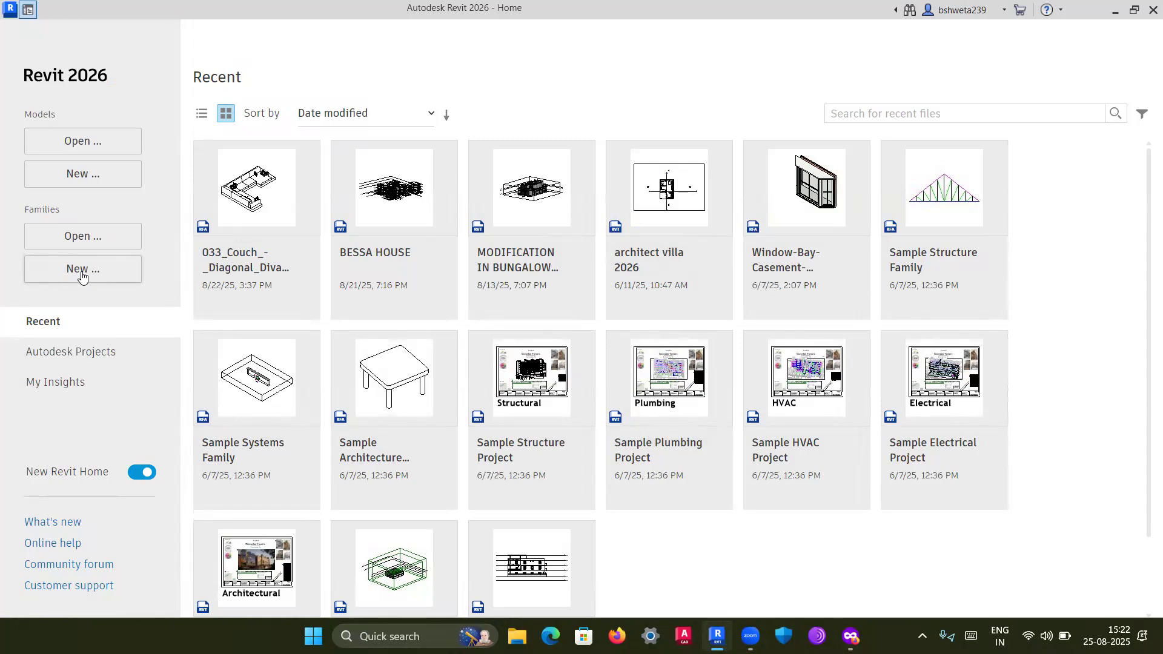
# Create a new project based on the Systems-Default.rte template from the English-Imperial folder
pyautogui.click(85, 176)
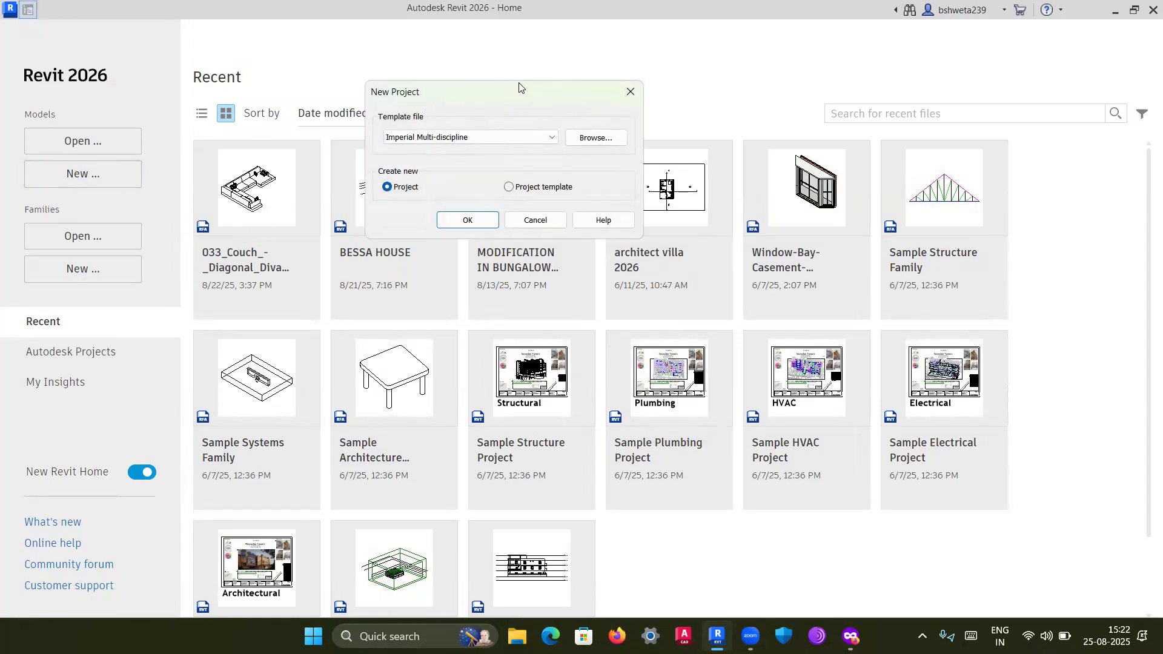
pyautogui.moveTo(517, 94); pyautogui.dragTo(461, 70)
pyautogui.press('Tab')
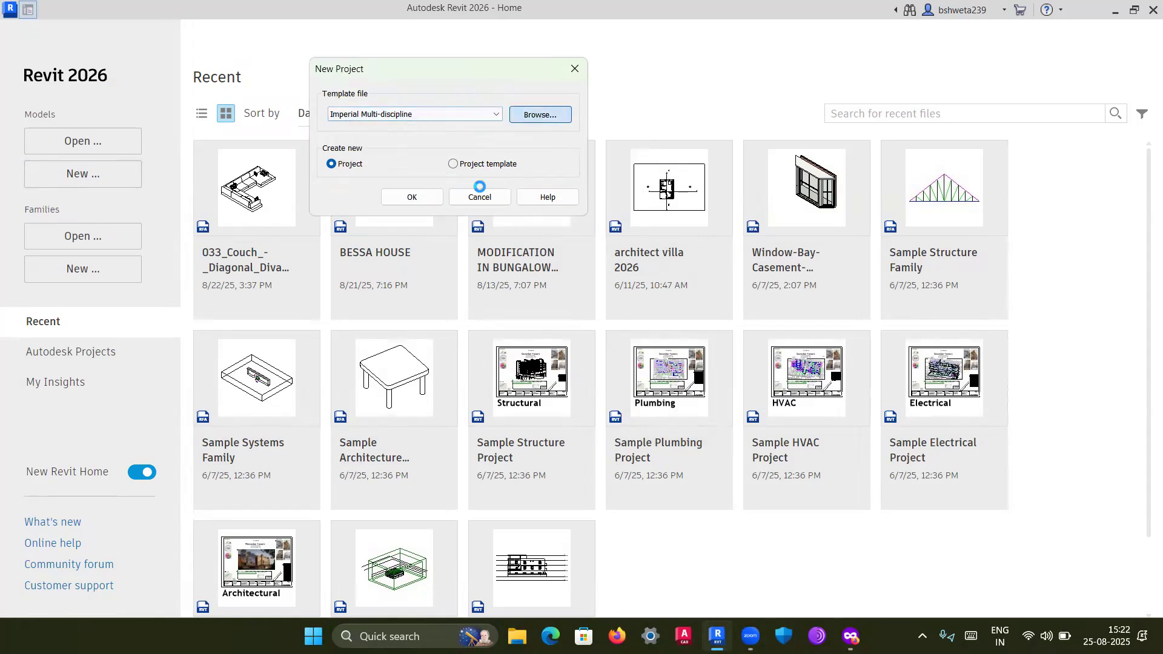
pyautogui.press('Return')
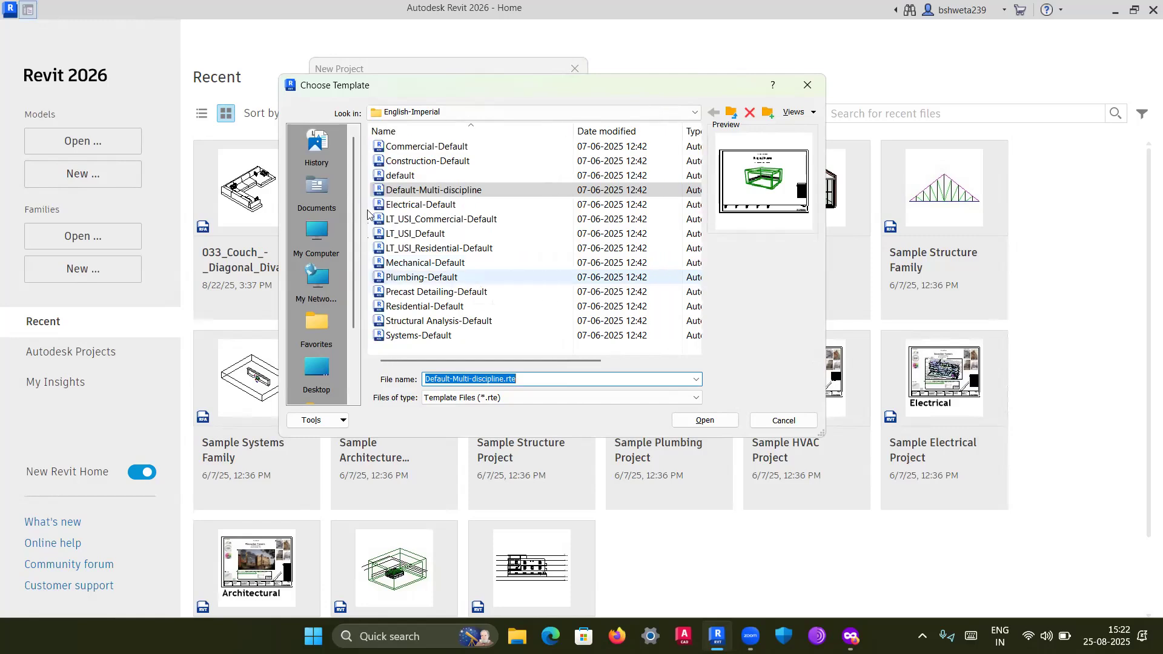
pyautogui.click(418, 336)
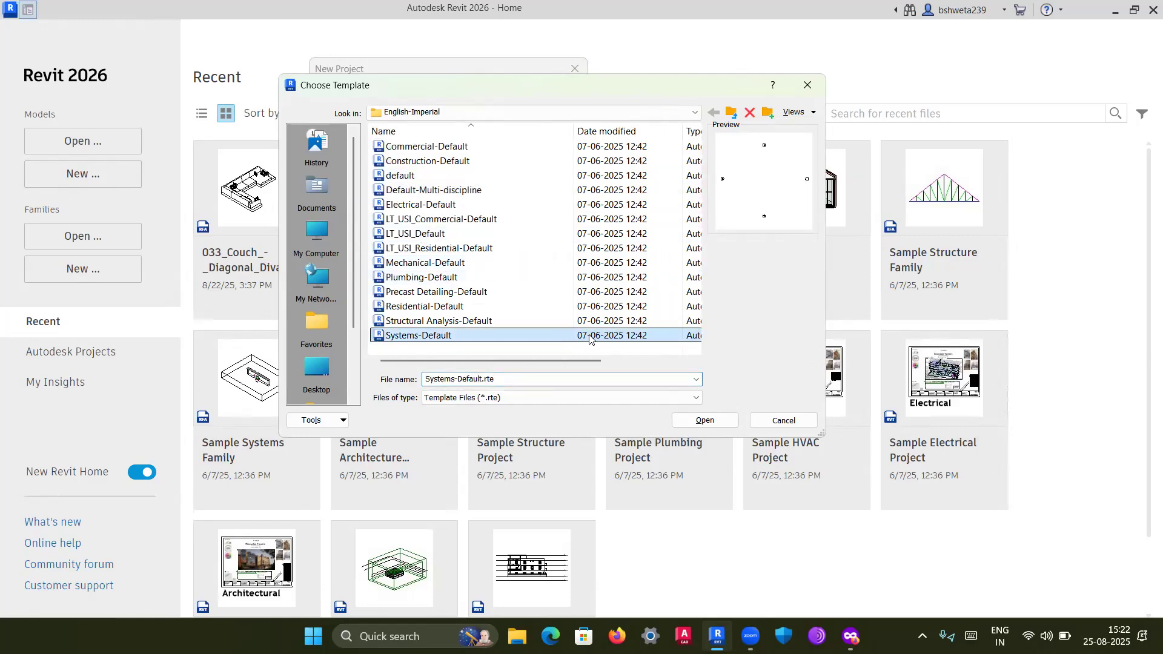
pyautogui.click(704, 419)
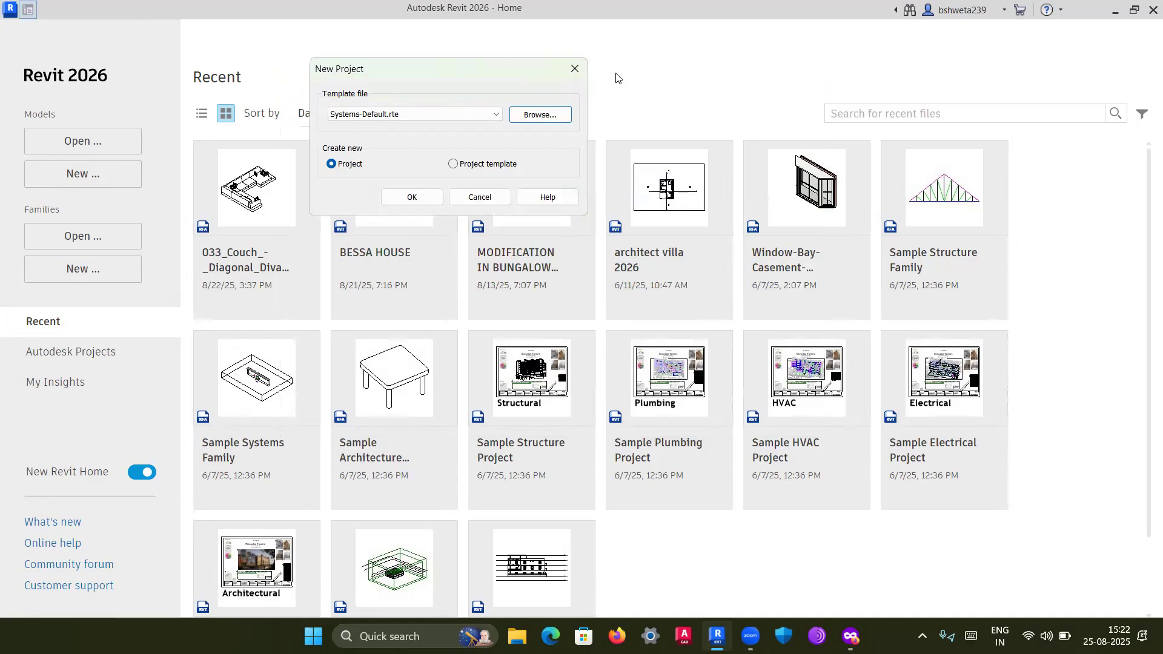
pyautogui.click(423, 201)
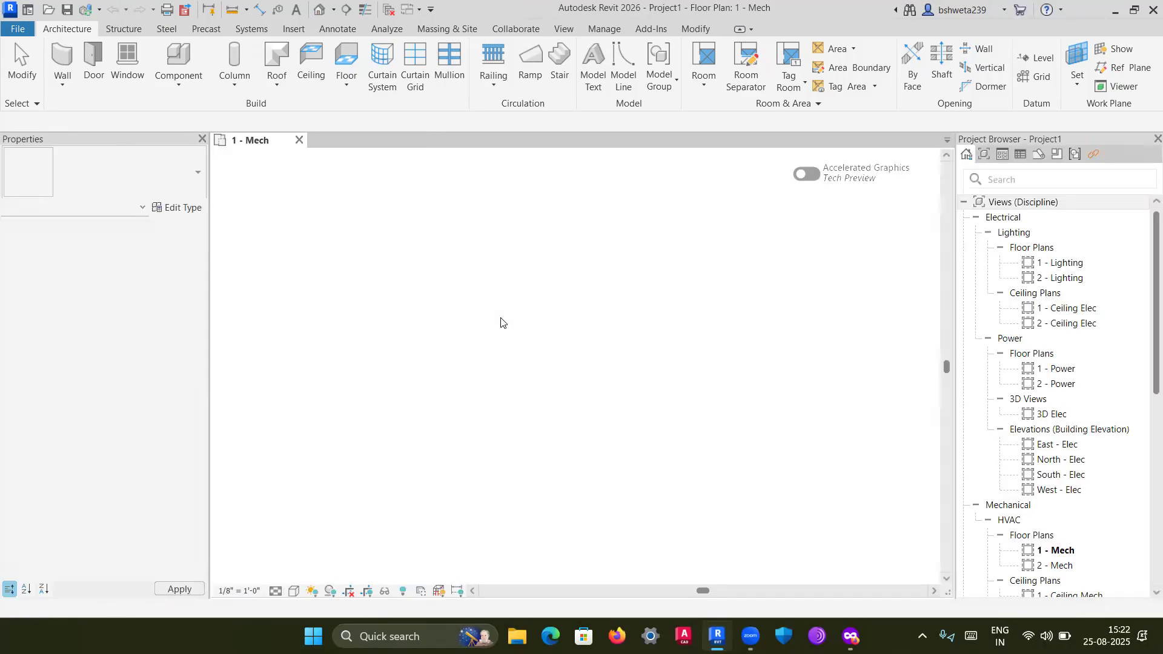
# Collapse the Lighting, Power, HVAC and Plumbing sub-discipline branches of the project's views
pyautogui.click(999, 249)
pyautogui.click(1000, 264)
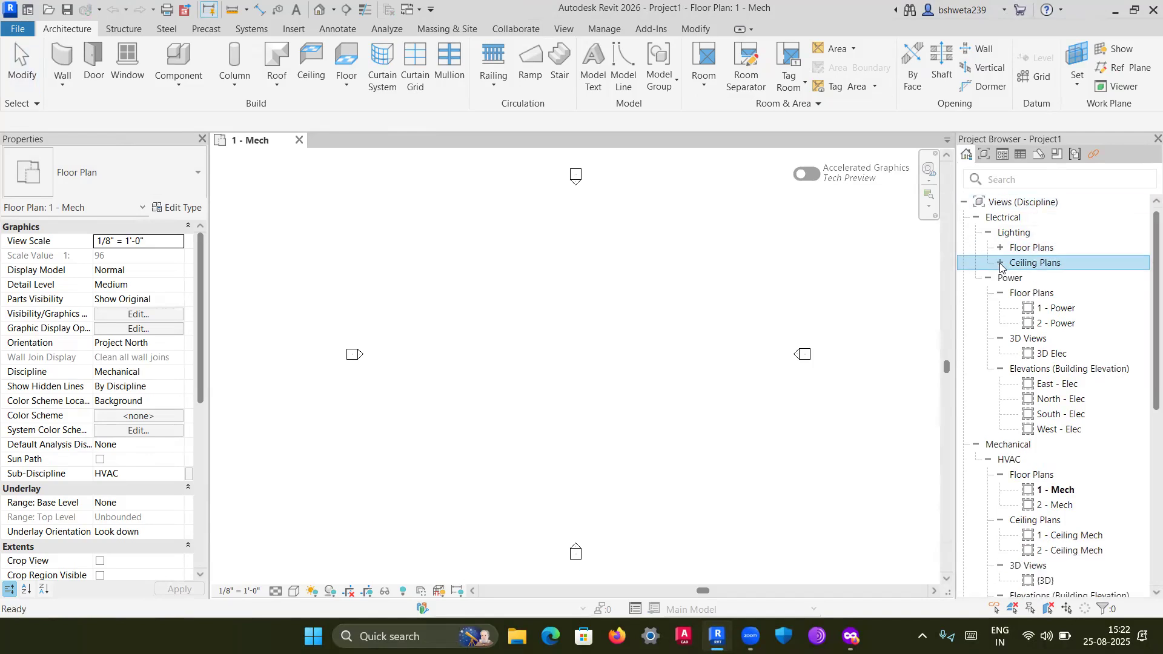
pyautogui.click(987, 232)
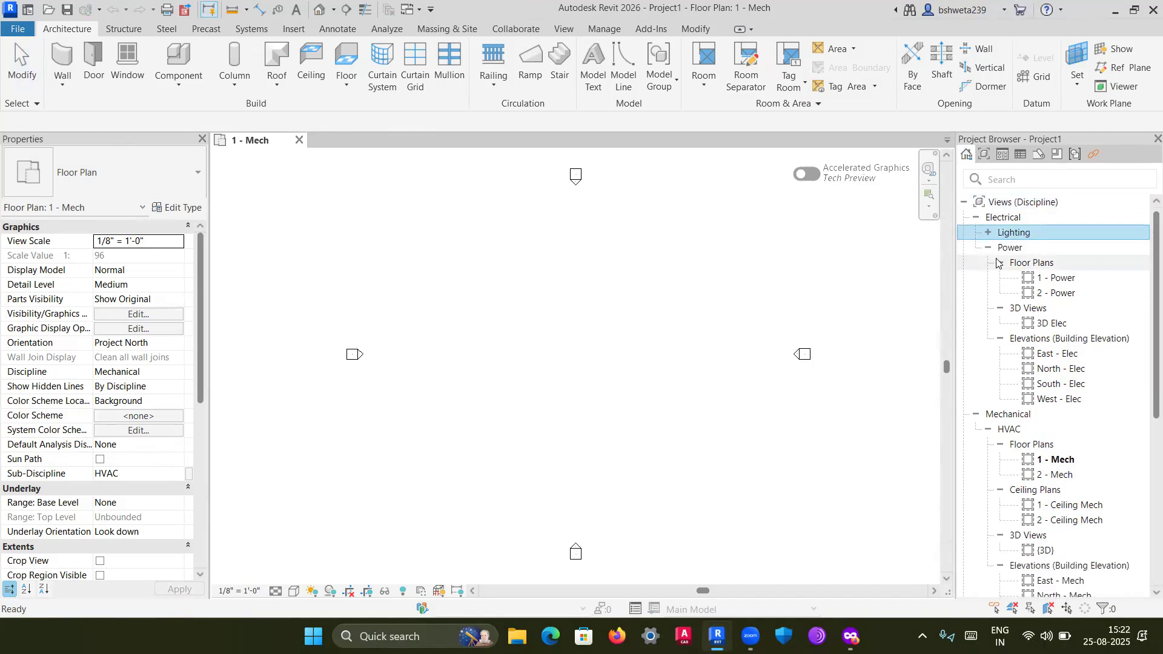
pyautogui.click(1000, 263)
pyautogui.click(1000, 278)
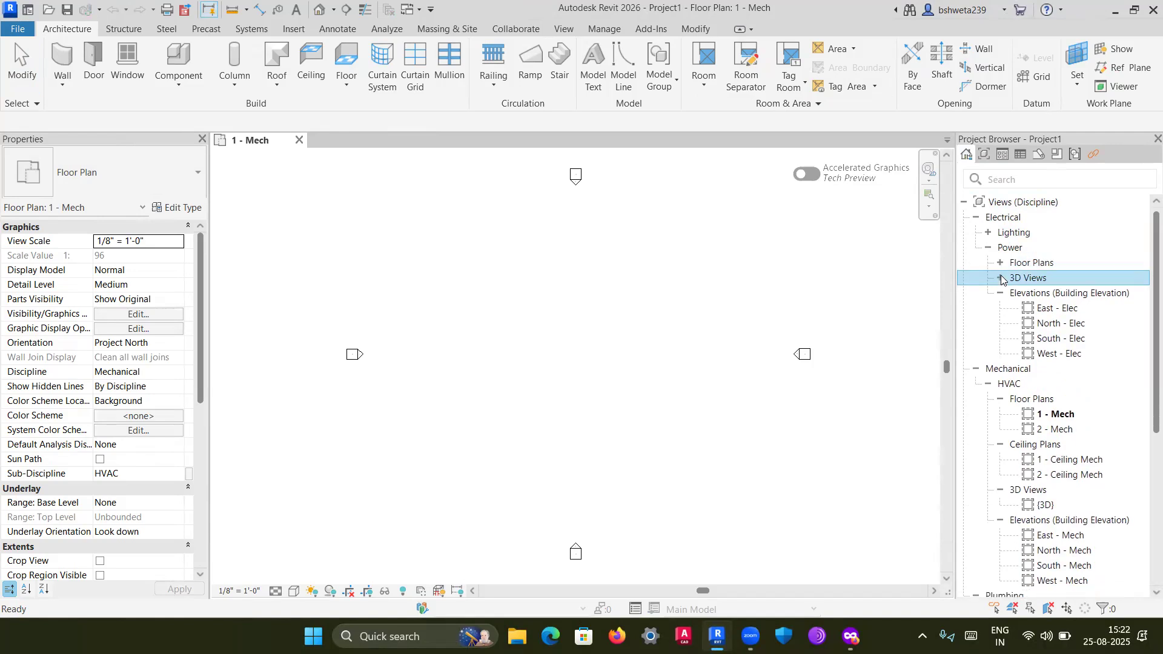
pyautogui.click(988, 248)
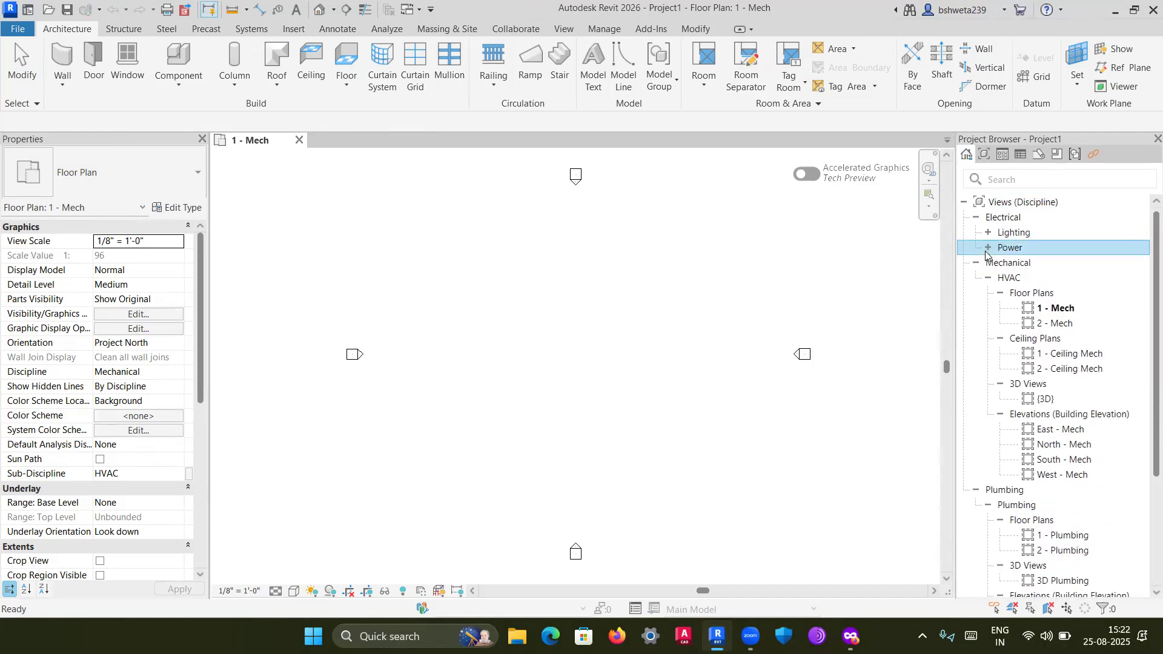
pyautogui.click(987, 279)
pyautogui.click(985, 309)
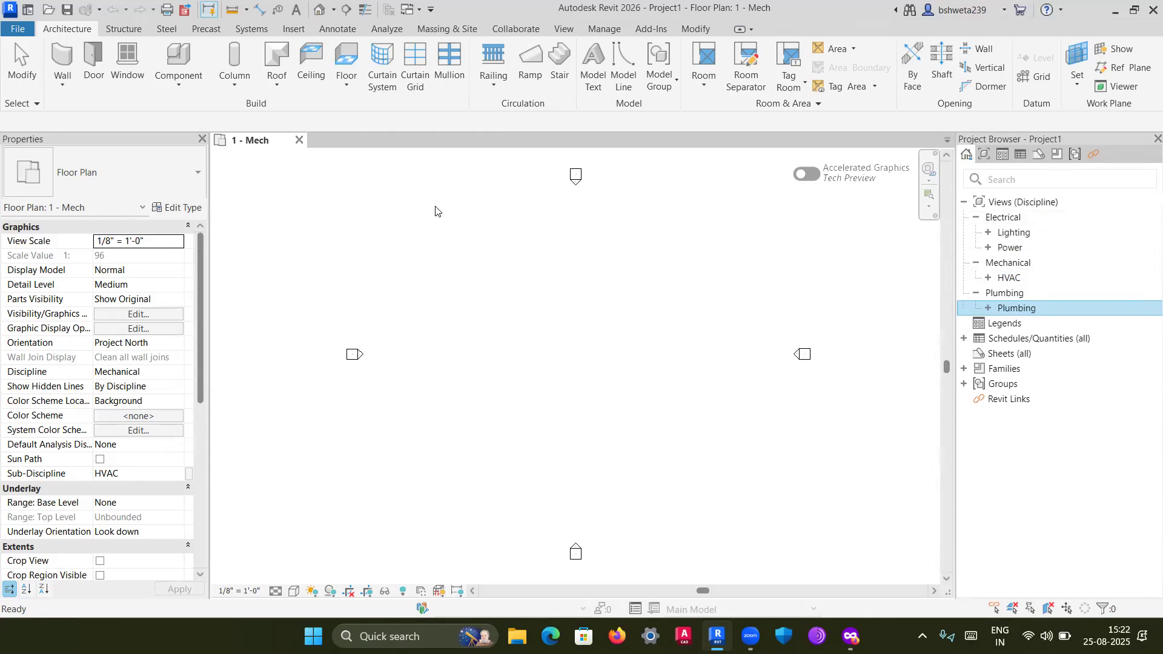
pyautogui.scroll(-4, 543, 306)
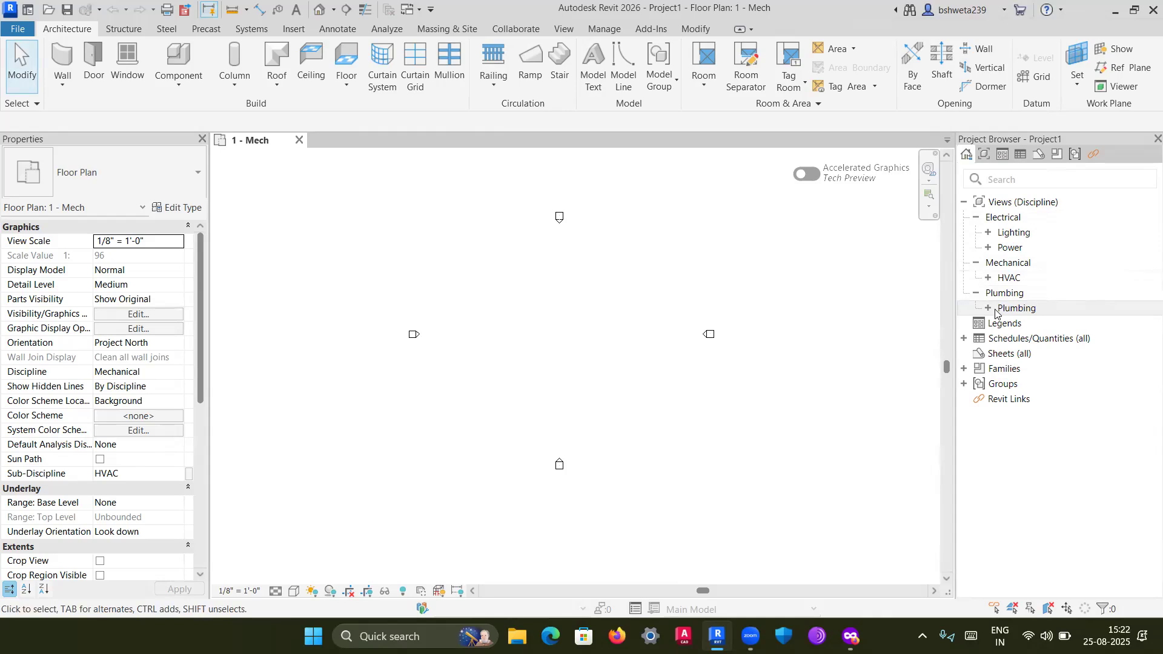
# Collapse the Electrical, Mechanical and Plumbing discipline groups in the project's view tree
pyautogui.click(977, 218)
pyautogui.click(977, 218)
pyautogui.click(975, 233)
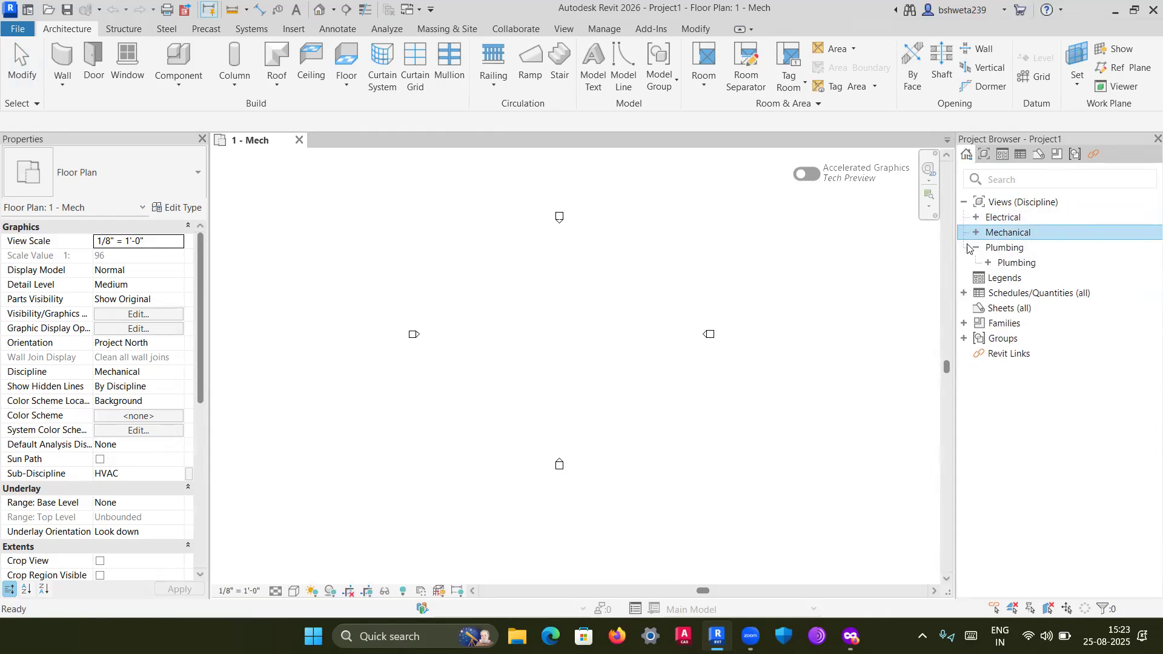
pyautogui.click(976, 248)
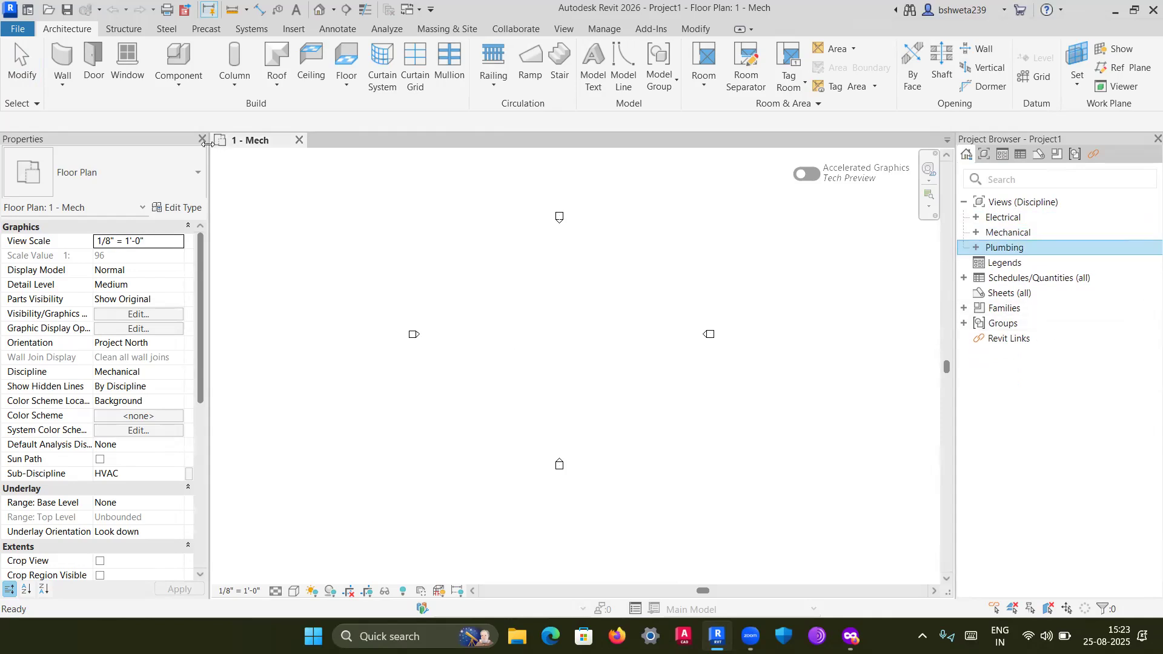
pyautogui.click(437, 275)
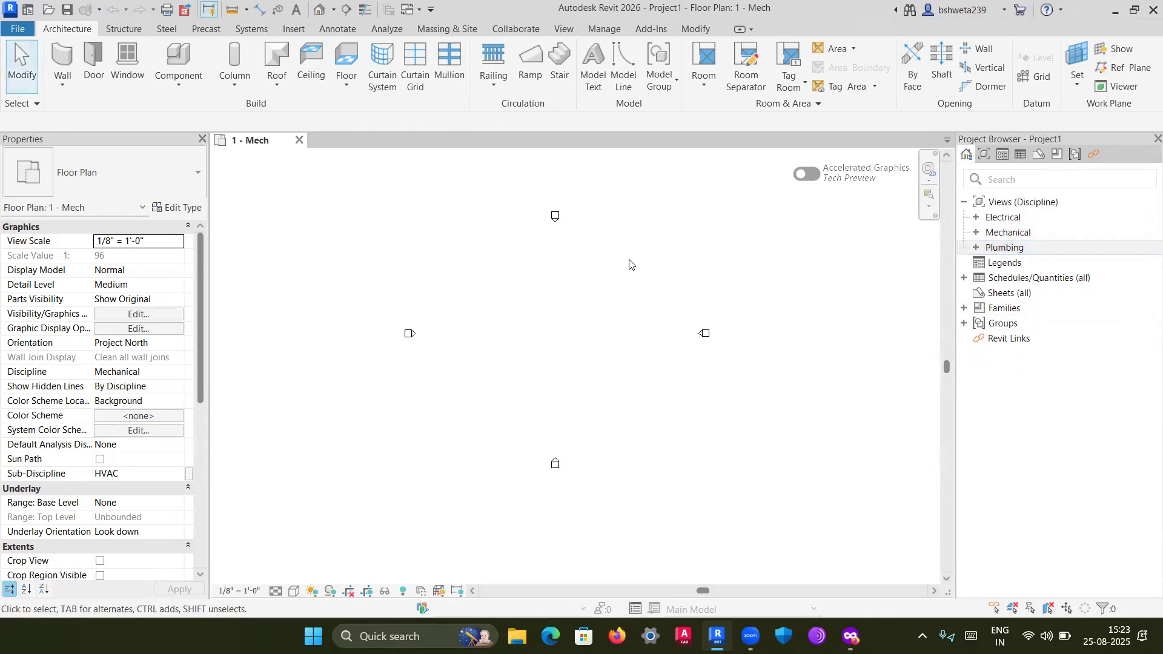
# Link the Revit model architect villa 2026.rvt from Downloads with Auto - Internal Origin to Internal Origin positioning
pyautogui.scroll(3, 665, 345)
pyautogui.click(293, 29)
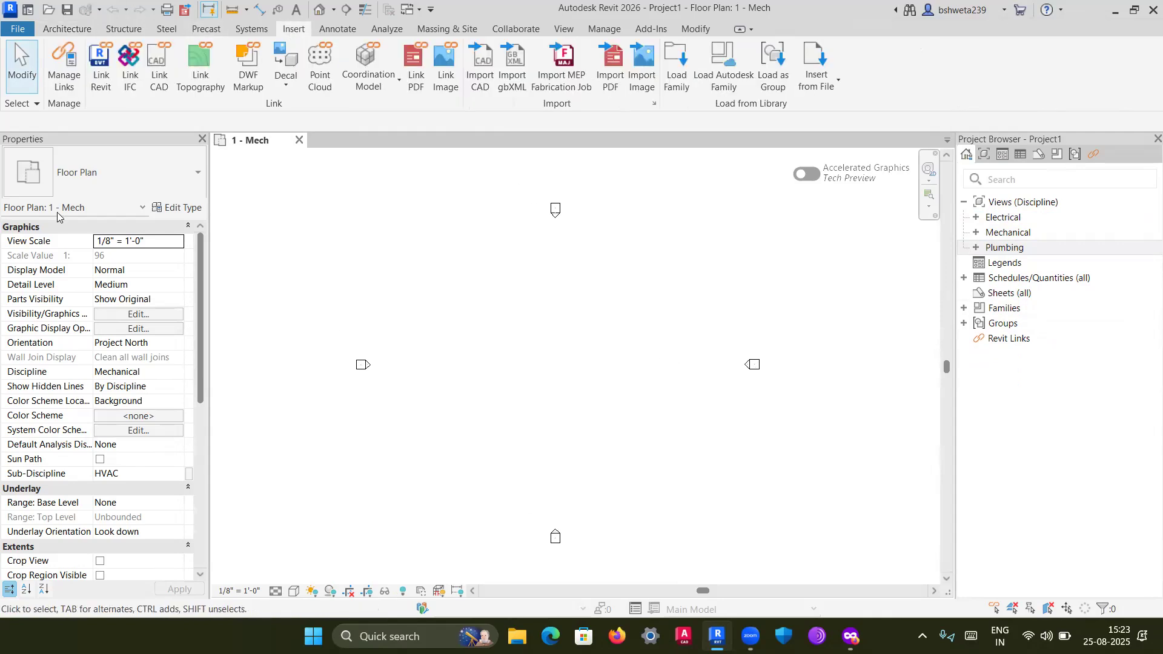
pyautogui.click(101, 77)
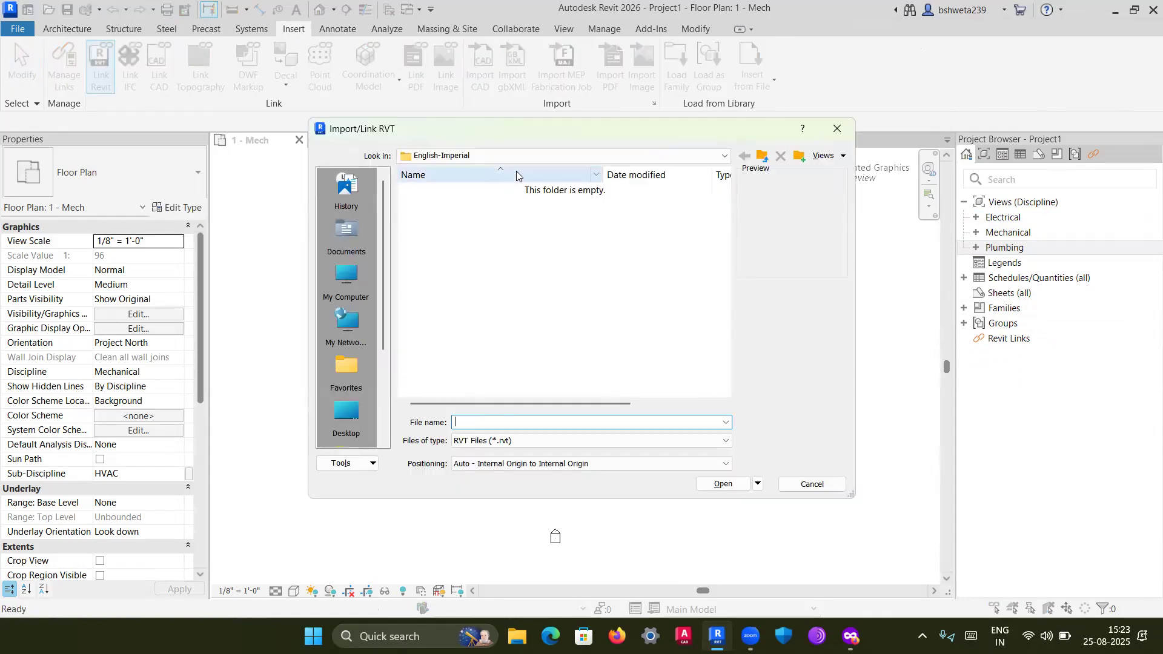
pyautogui.click(487, 156)
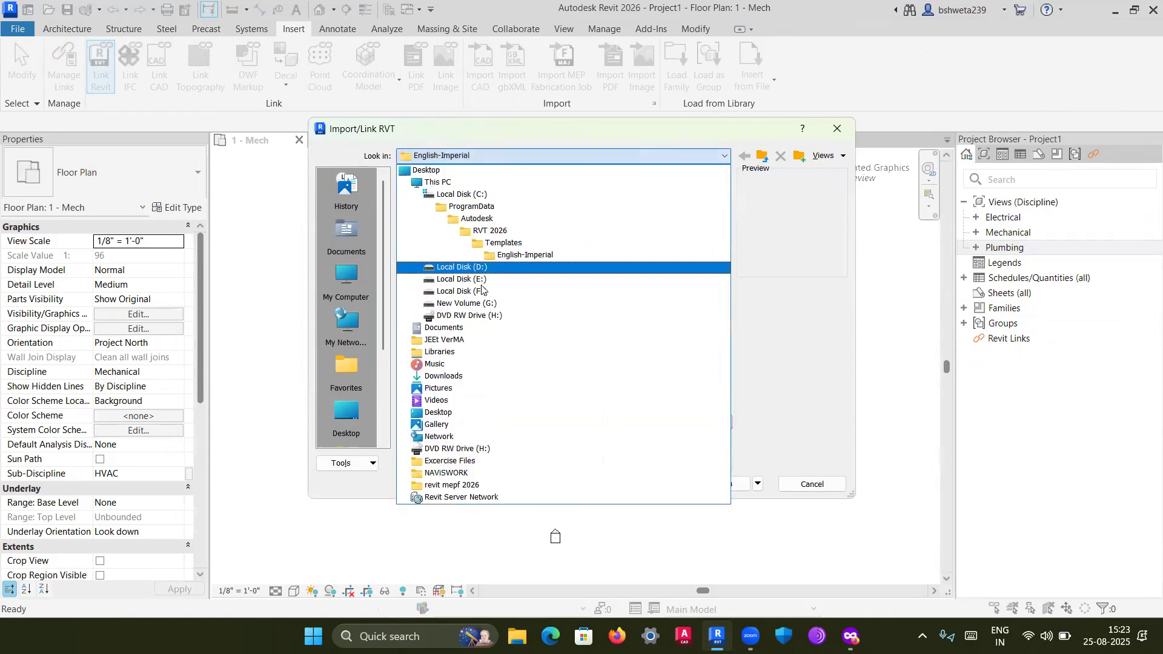
pyautogui.click(488, 375)
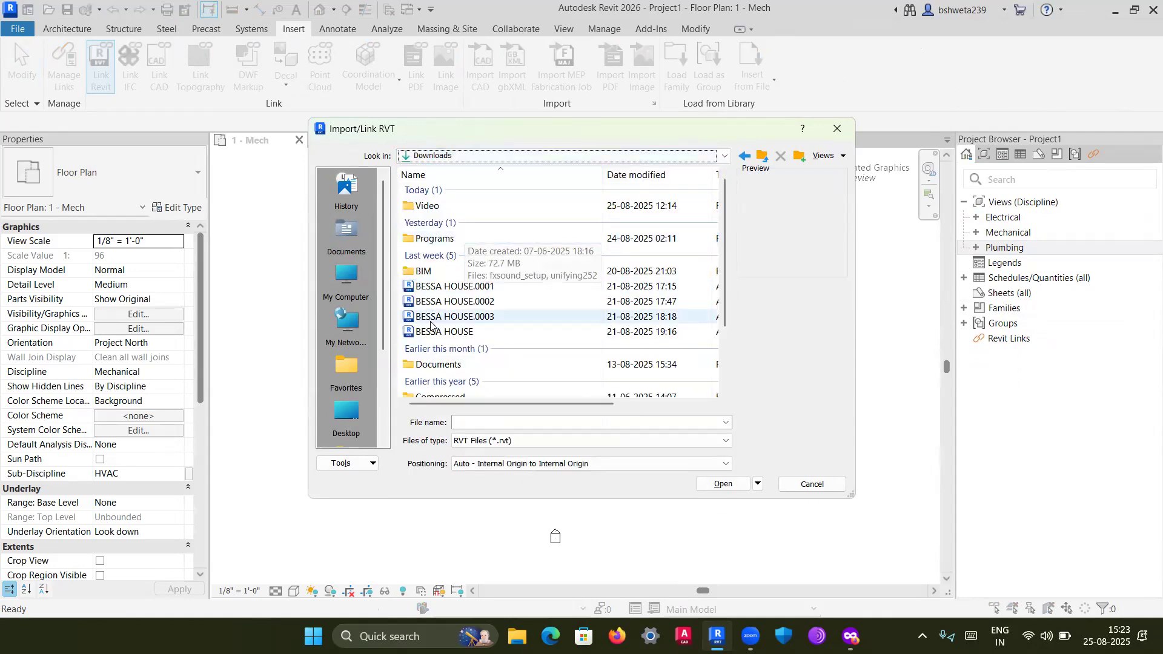
pyautogui.scroll(-2, 453, 312)
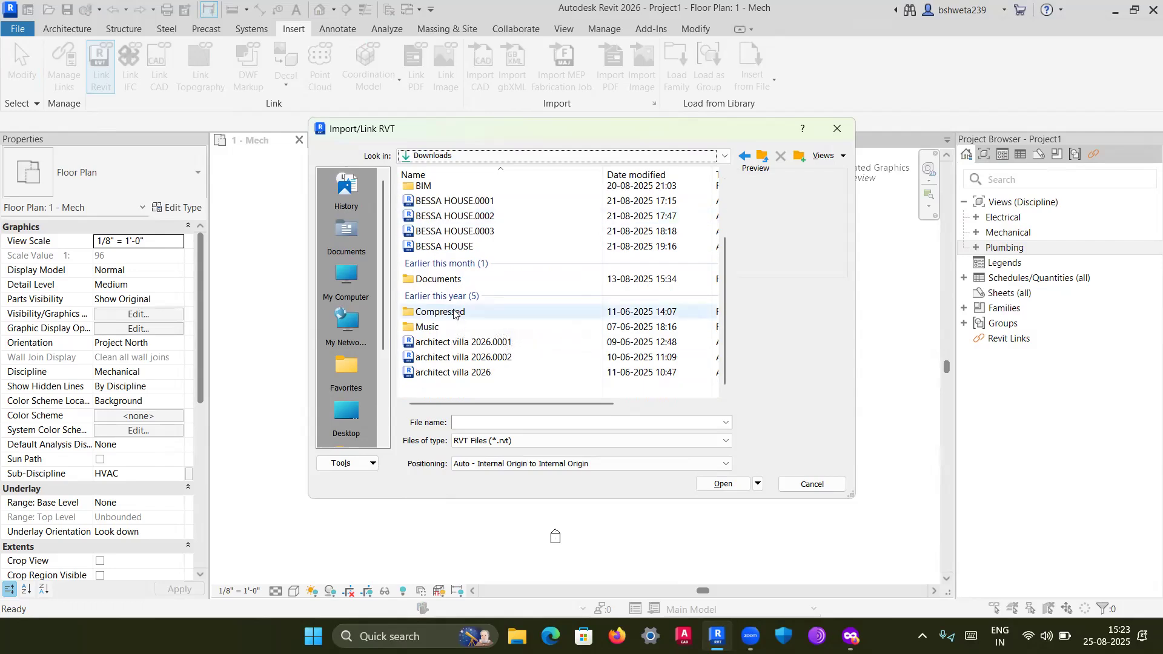
pyautogui.click(453, 373)
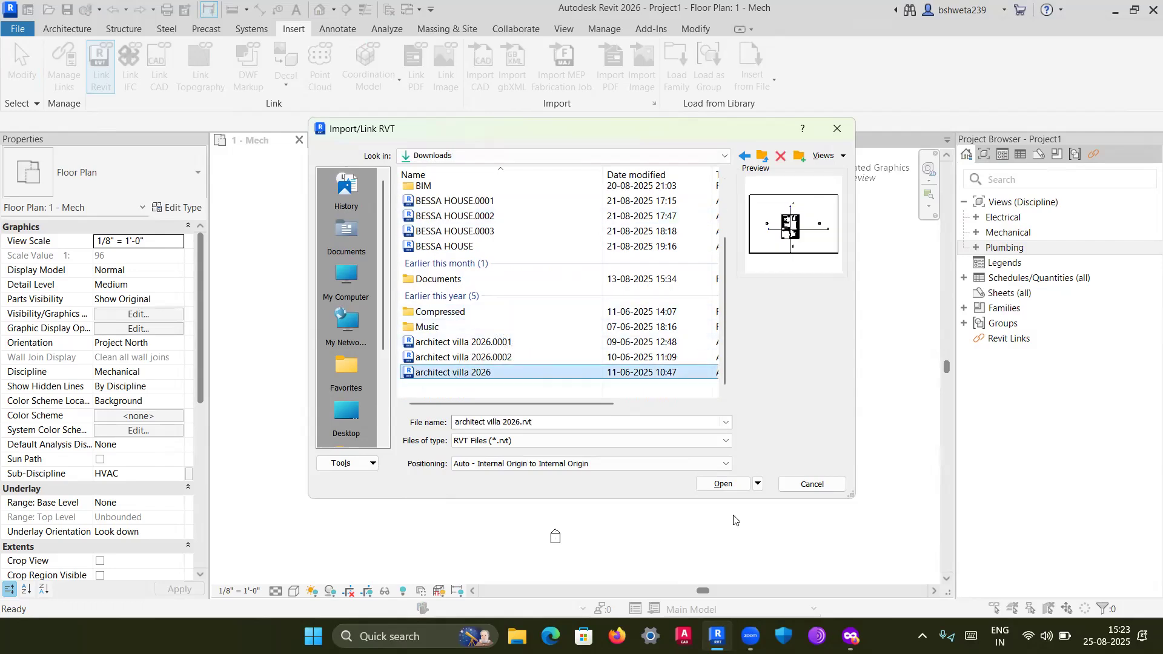
pyautogui.click(716, 483)
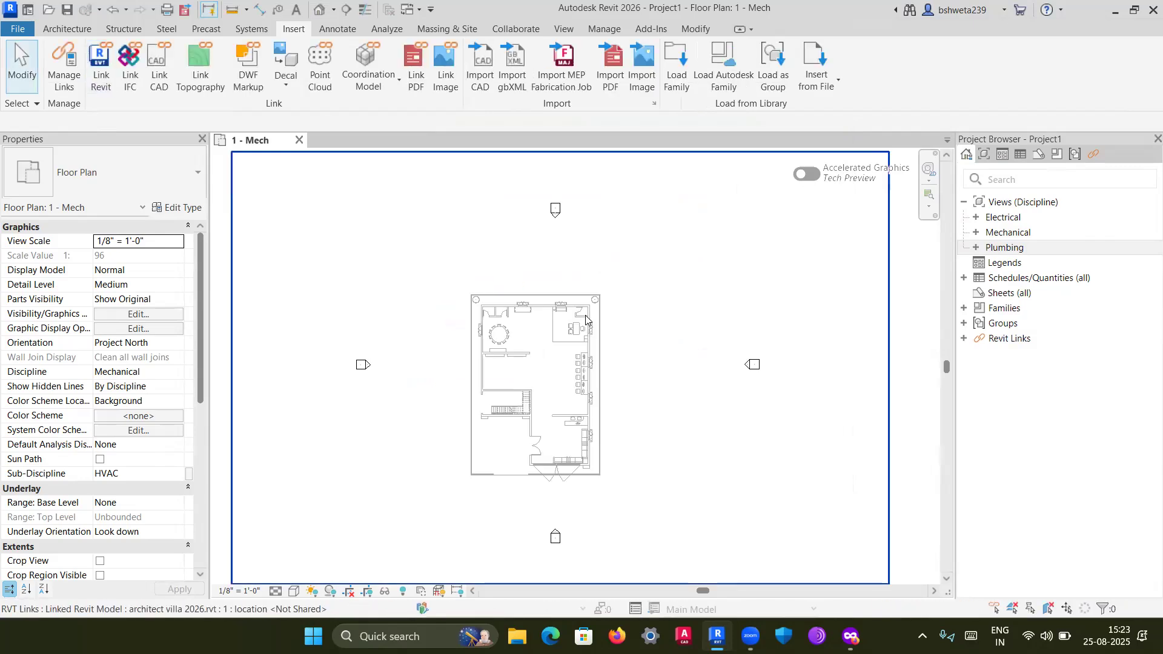
# Check the linked villa in the 1 - Mech floor plan and close the project
pyautogui.scroll(1, 579, 406)
pyautogui.moveTo(580, 408); pyautogui.dragTo(615, 403, button='middle')
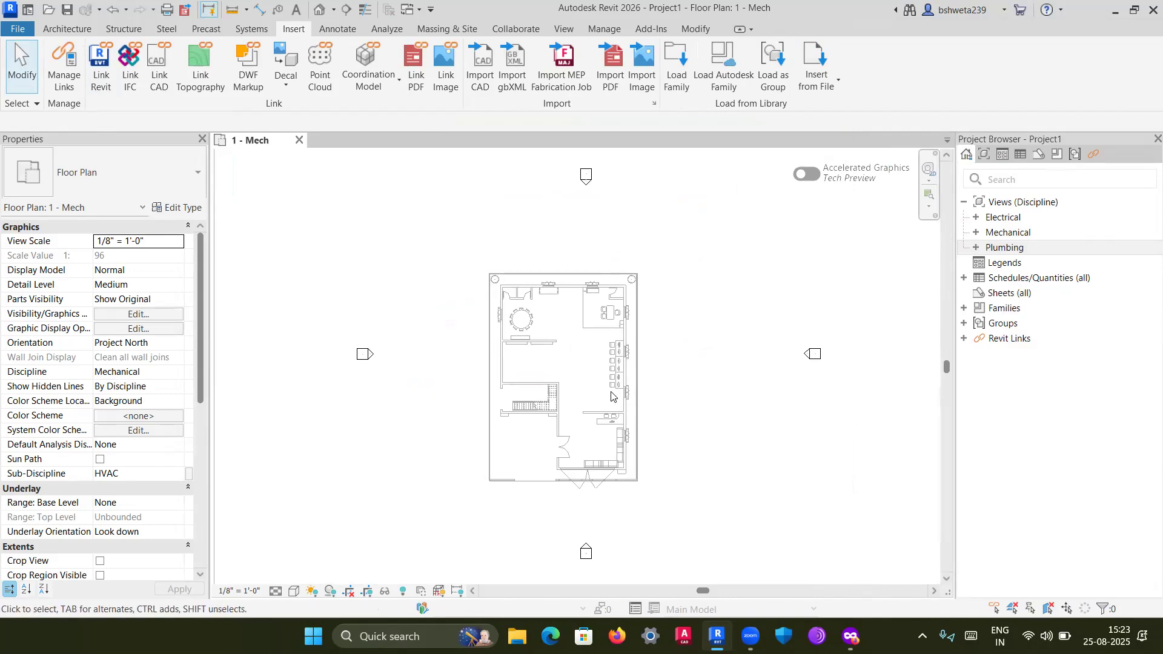
pyautogui.moveTo(438, 239); pyautogui.dragTo(750, 512)
pyautogui.scroll(-2, 340, 327)
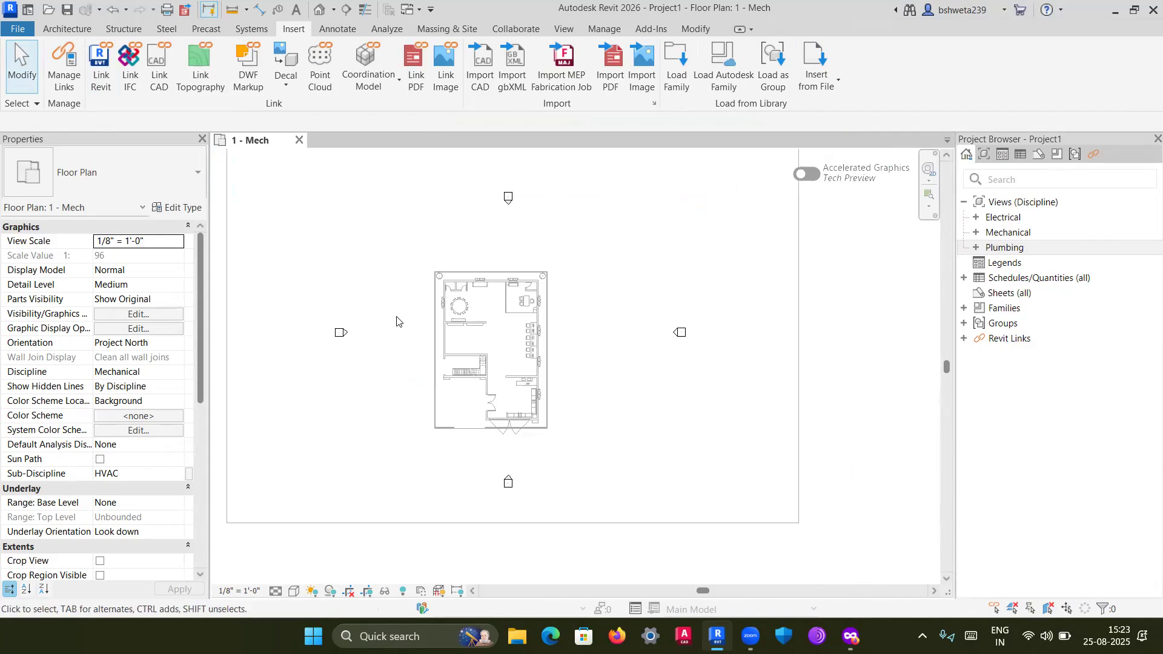
pyautogui.click(299, 142)
pyautogui.click(621, 320)
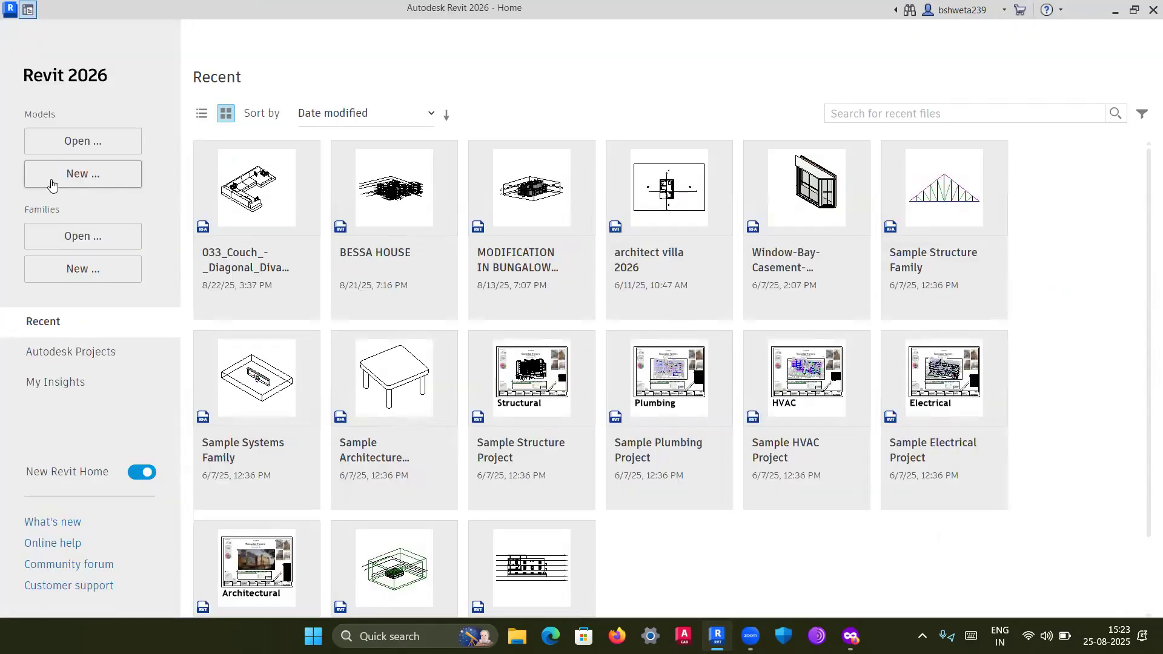
# Create a new project based on the default.rte template from the English-Imperial folder
pyautogui.click(52, 175)
pyautogui.click(536, 115)
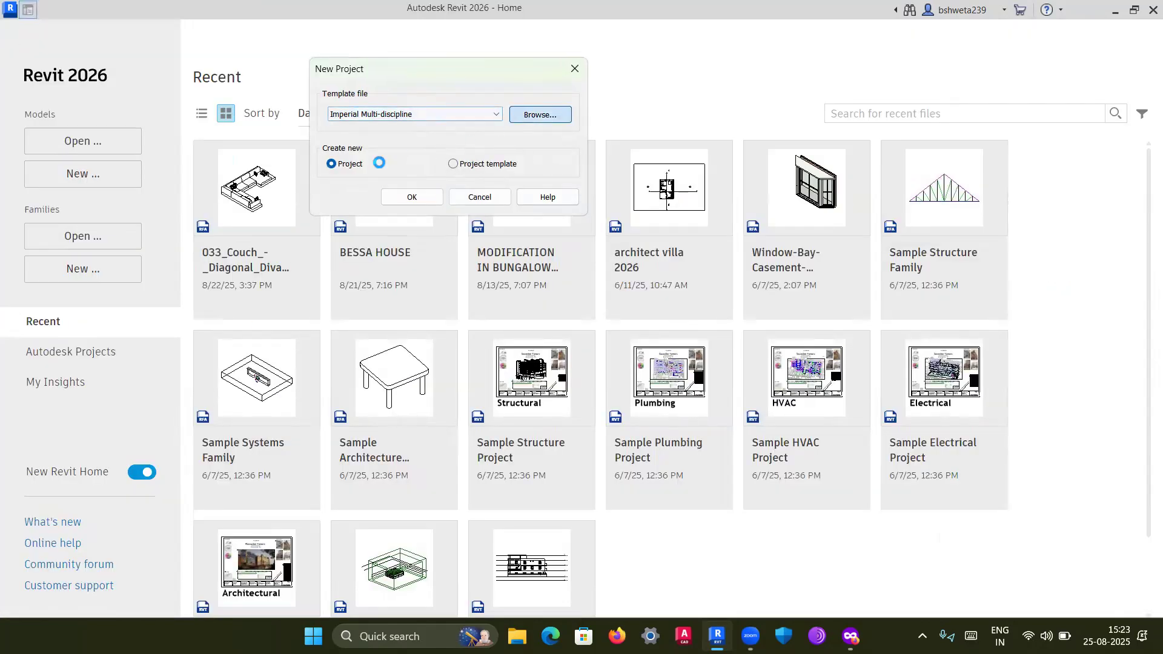
pyautogui.click(400, 175)
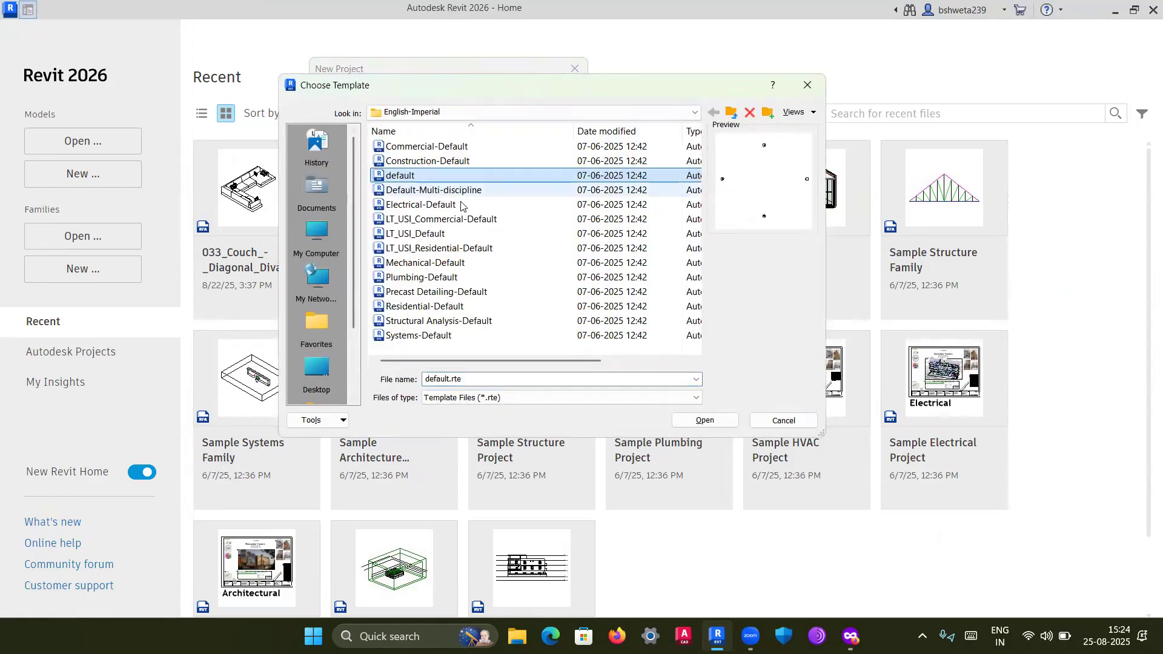
pyautogui.click(725, 426)
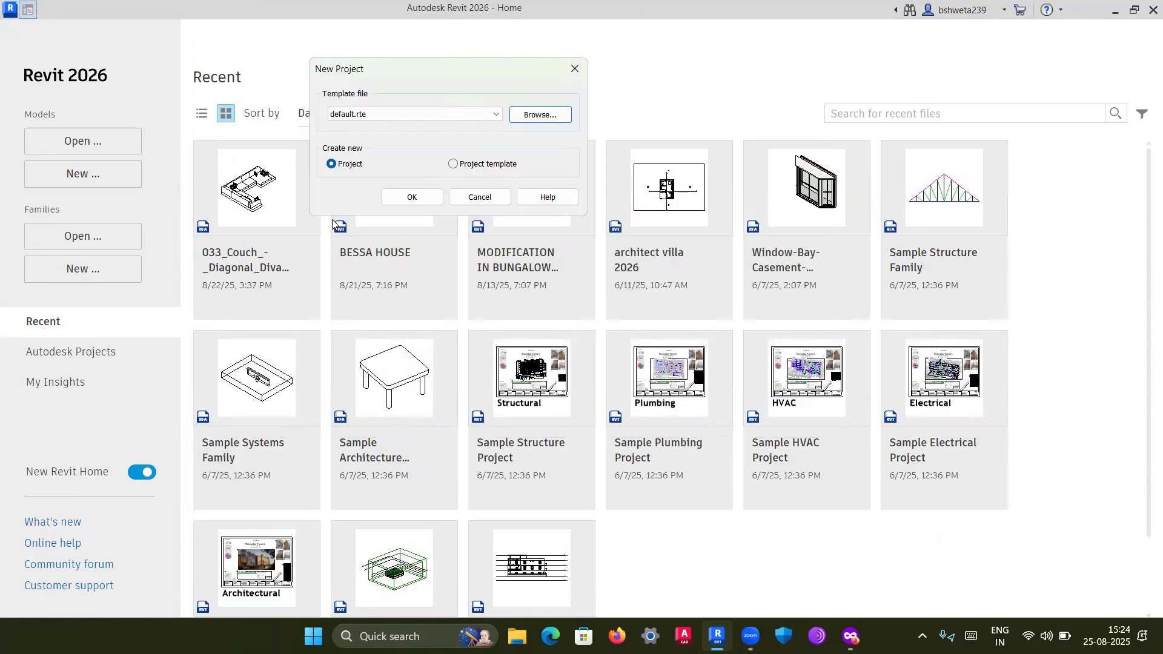
pyautogui.click(408, 196)
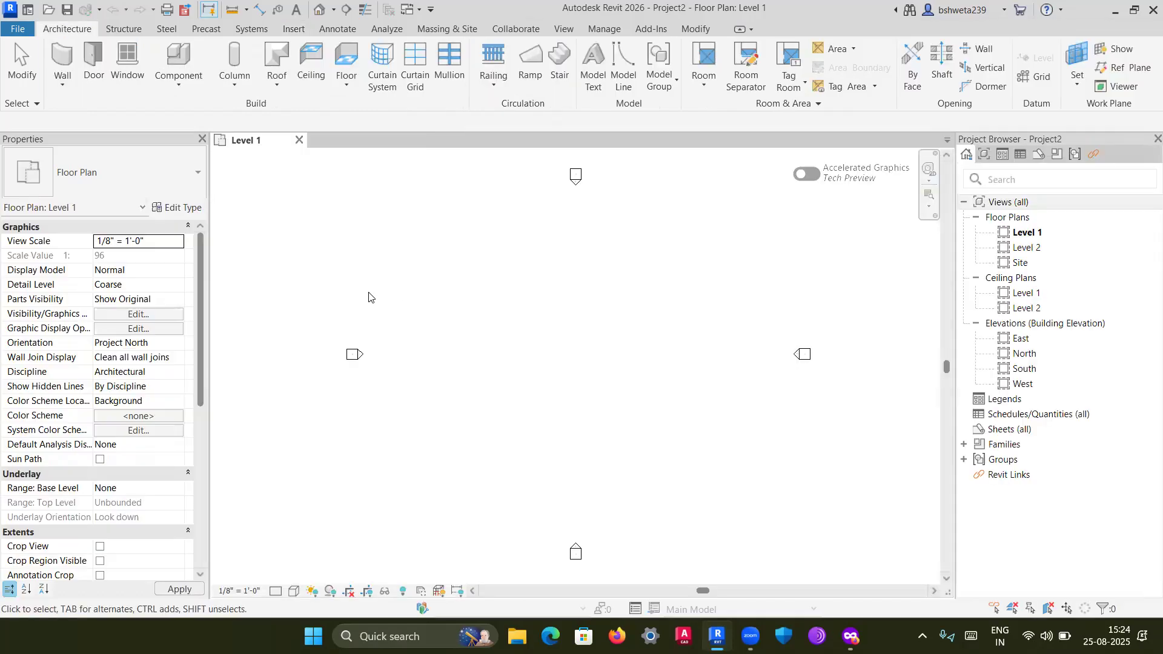
# Link architect villa 2026.rvt from Downloads into the Level 1 plan, positioned Auto - Internal Origin to Internal Origin
pyautogui.click(292, 31)
pyautogui.click(101, 68)
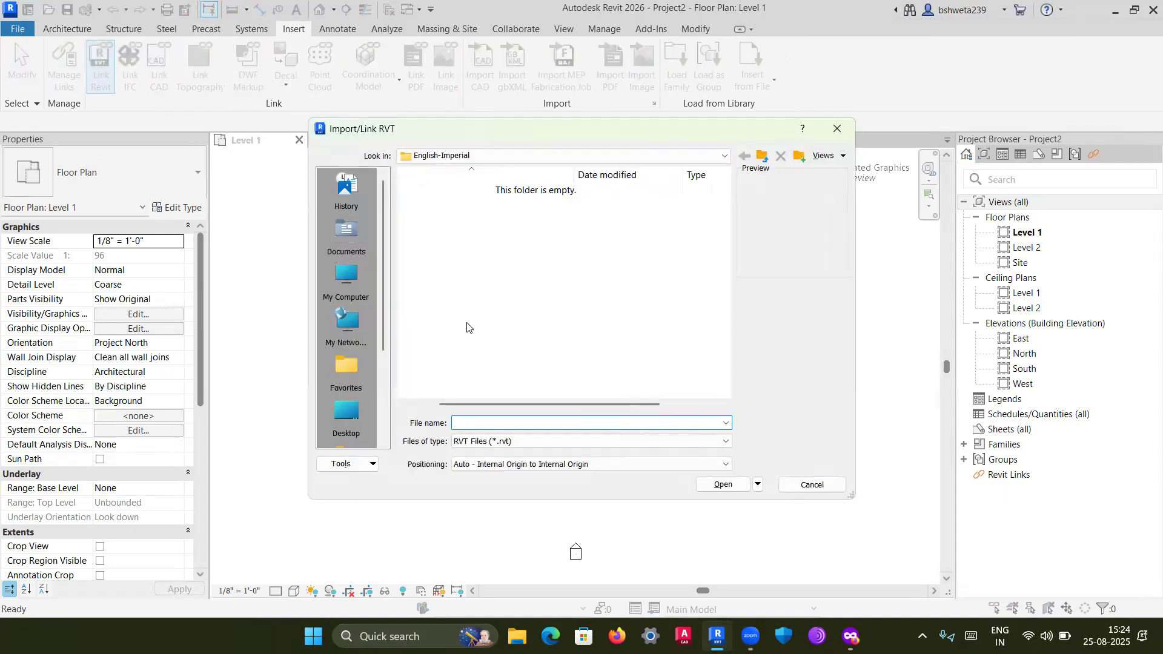
pyautogui.click(517, 155)
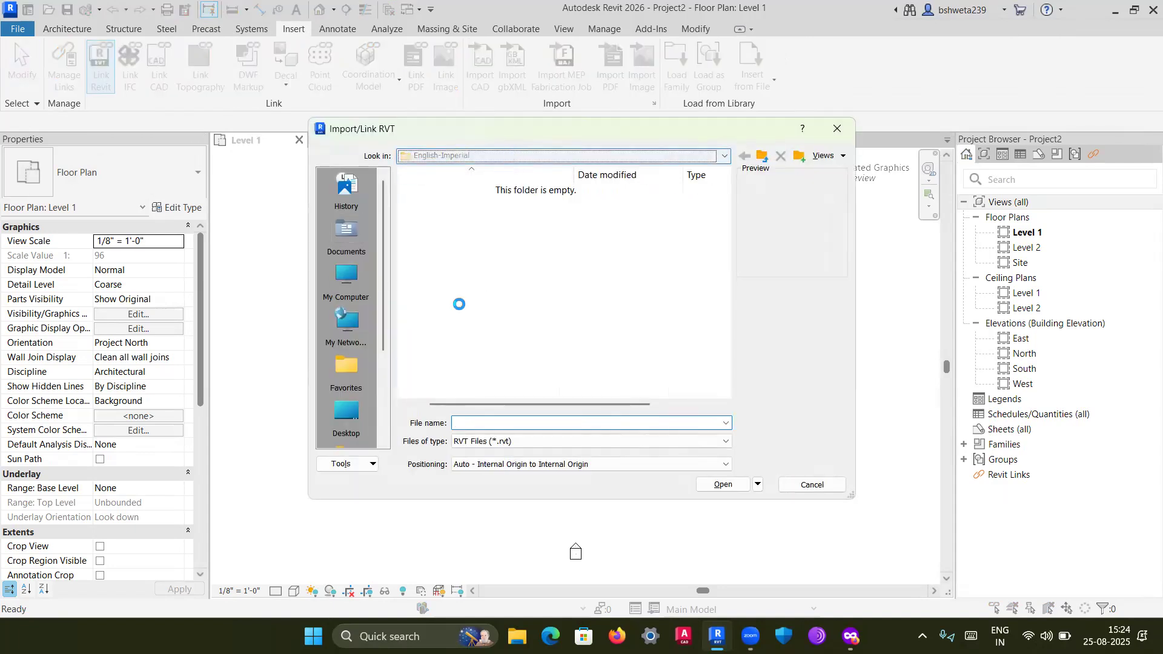
pyautogui.click(467, 377)
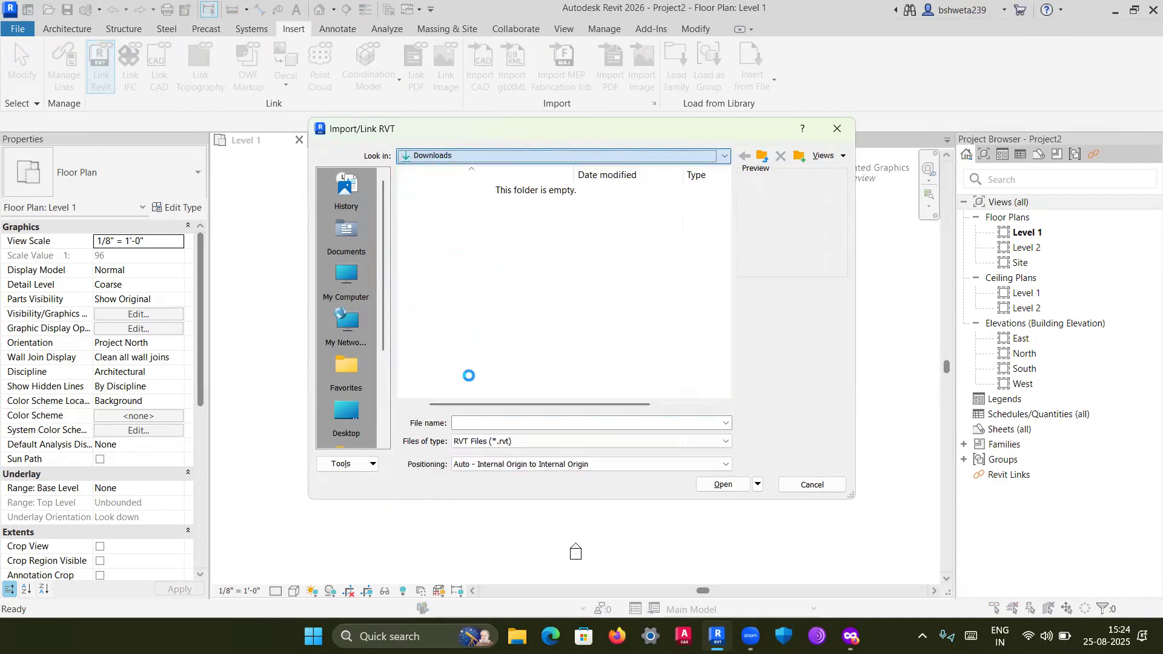
pyautogui.scroll(-2, 450, 345)
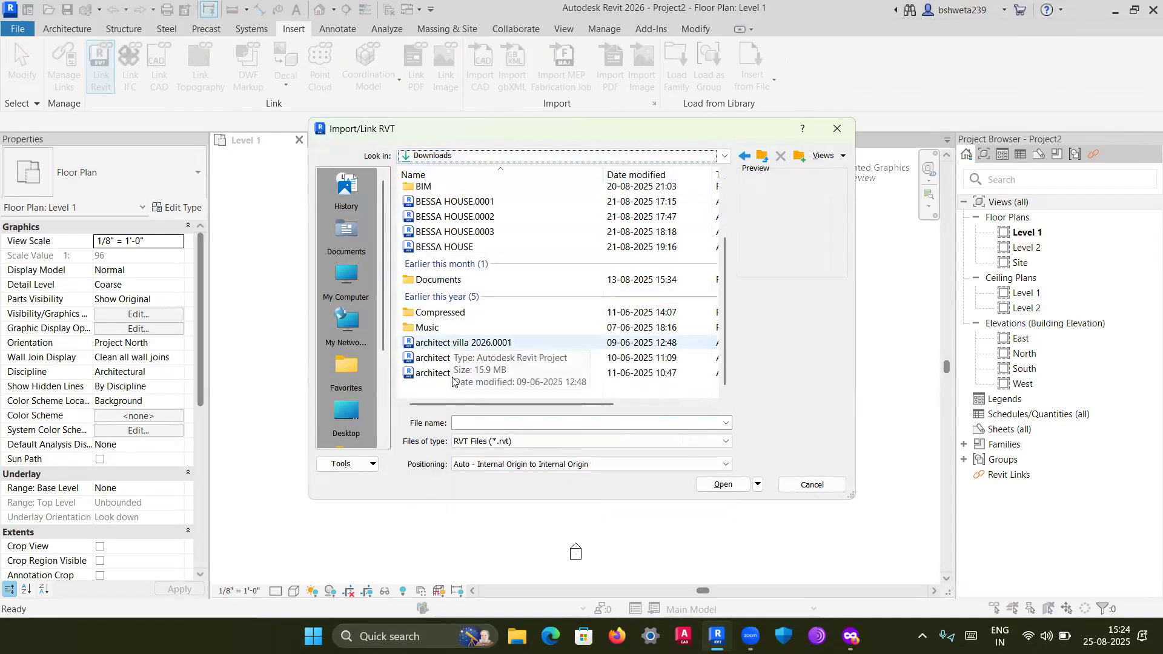
pyautogui.click(453, 373)
pyautogui.click(742, 485)
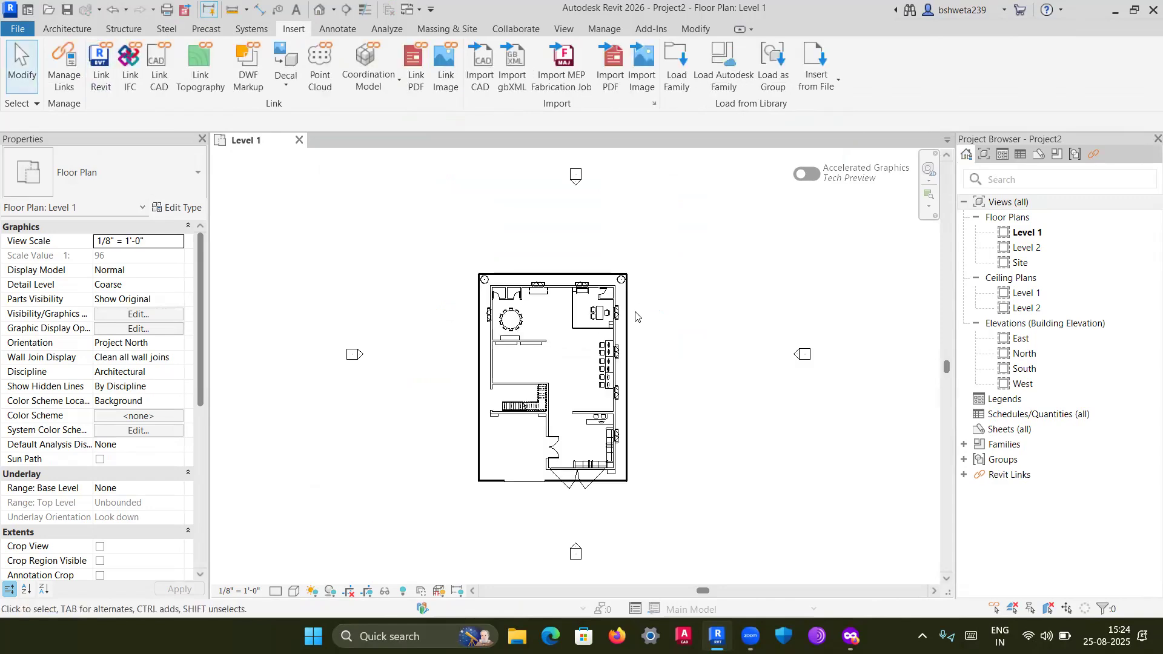
# Open the default 3D view to inspect the linked villa model
pyautogui.moveTo(704, 250); pyautogui.dragTo(545, 440)
pyautogui.moveTo(484, 536); pyautogui.dragTo(416, 537)
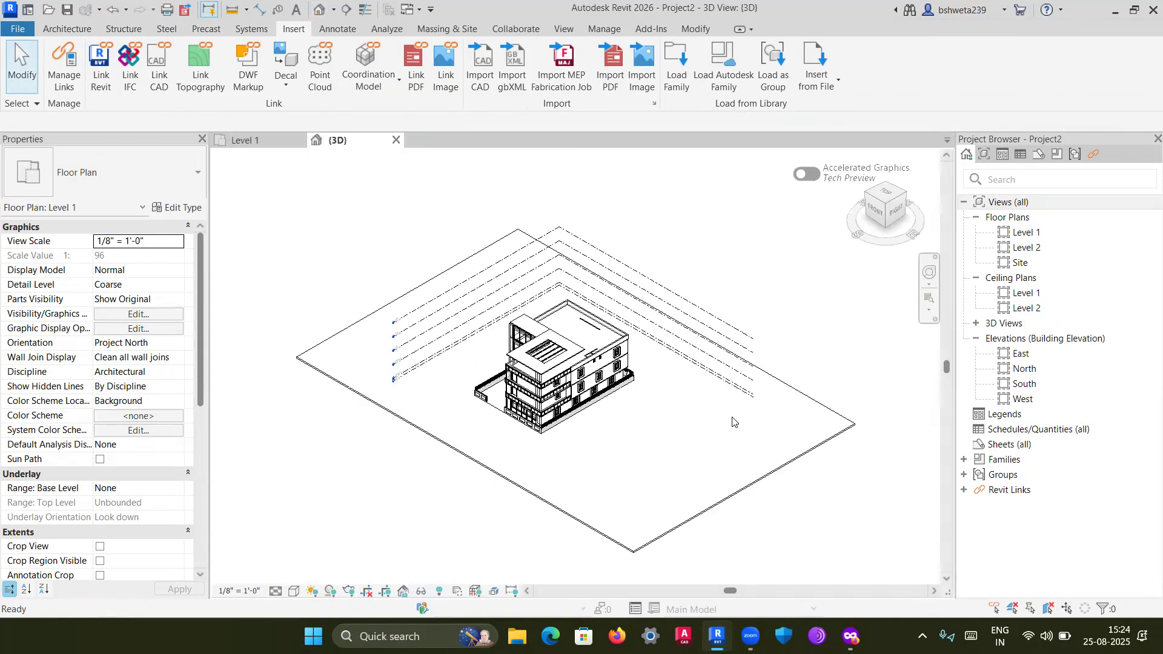
# Set the 3D view's detail level to Fine and its visual style to Shaded
pyautogui.scroll(1, 500, 449)
pyautogui.click(277, 591)
pyautogui.click(291, 576)
pyautogui.click(294, 592)
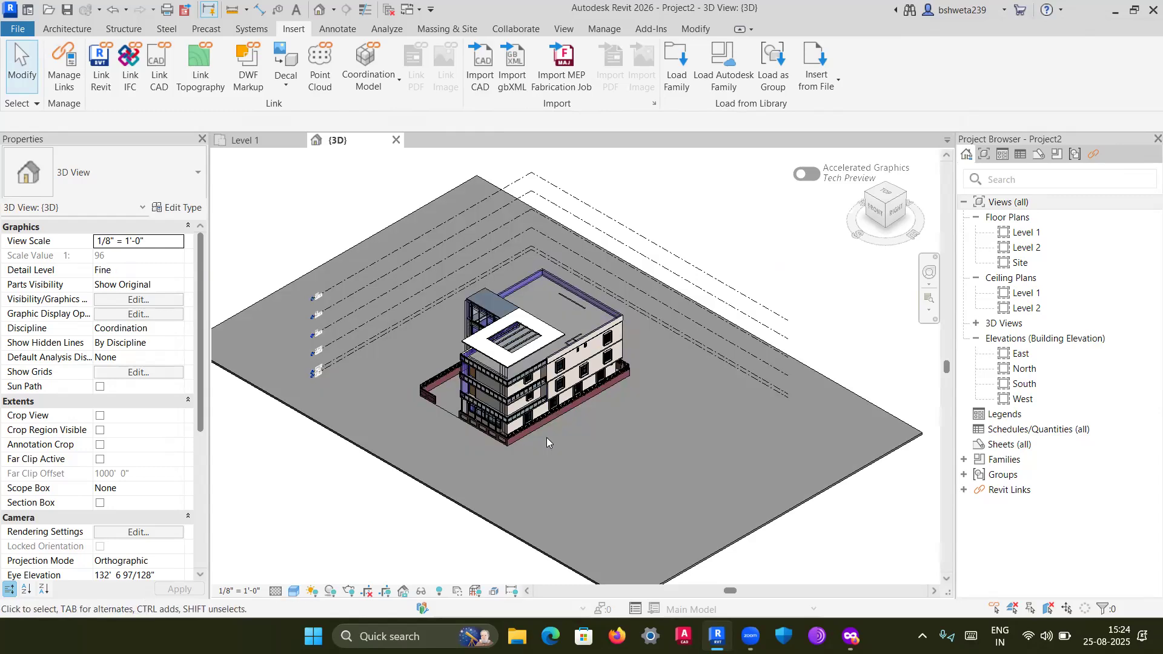
# Inspect the linked villa model in the 3D view from the front and from an angle
pyautogui.keyDown('shift'); pyautogui.moveTo(546, 438); pyautogui.dragTo(591, 471, button='middle'); pyautogui.keyUp('shift')
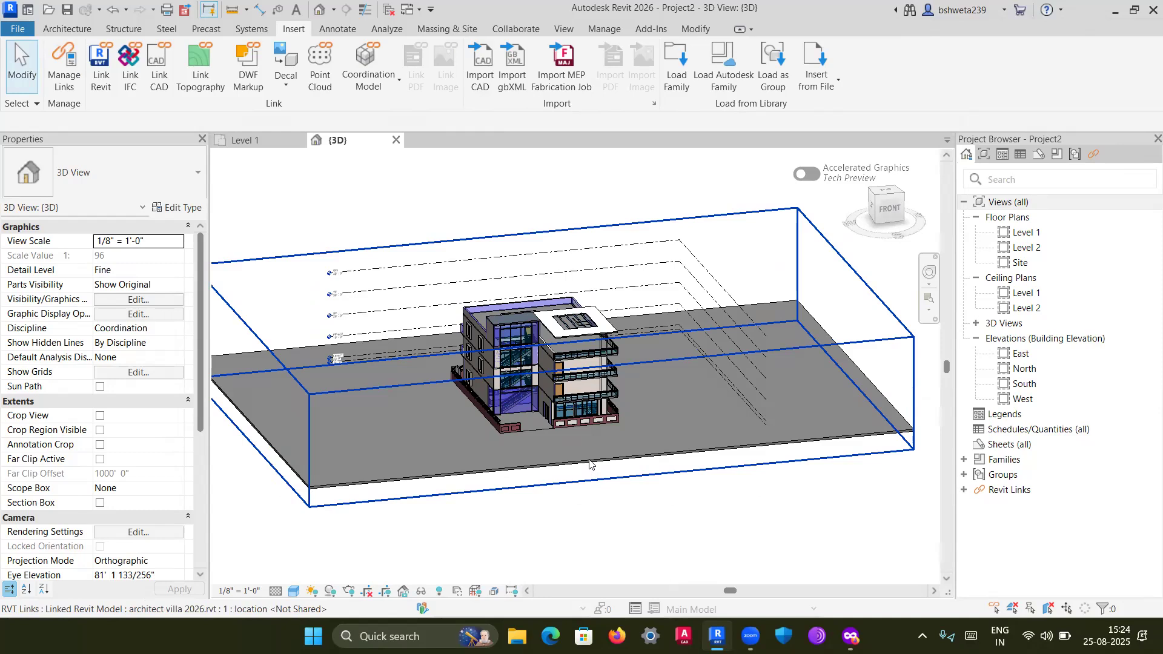
pyautogui.click(589, 464)
pyautogui.scroll(4, 504, 351)
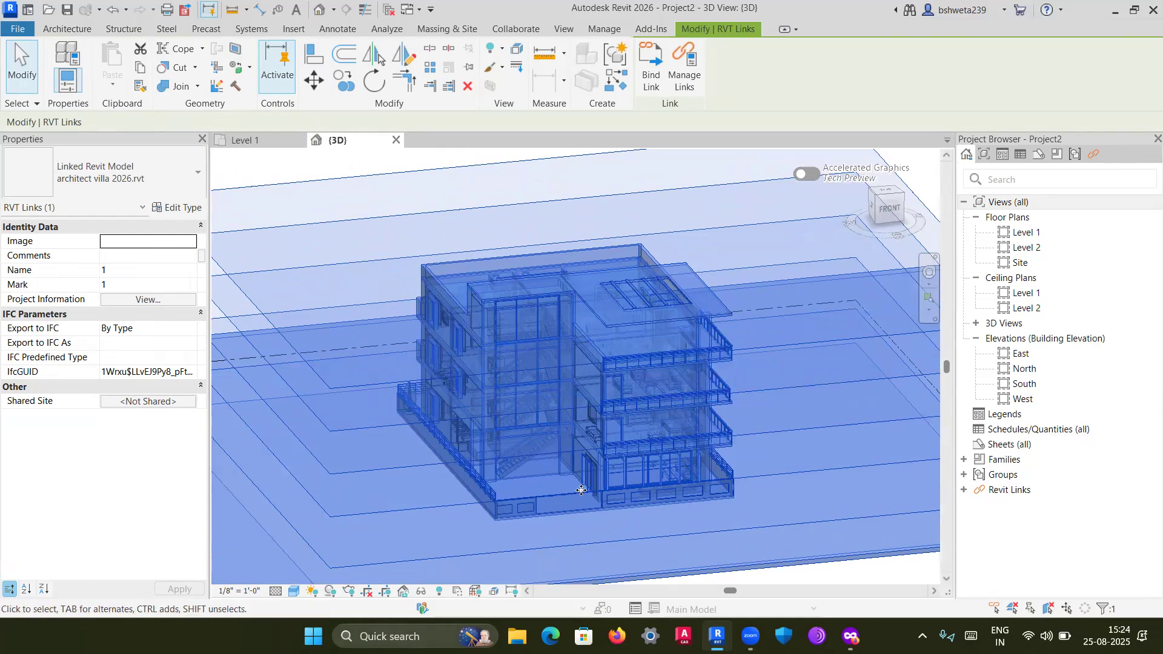
pyautogui.scroll(-5, 580, 490)
pyautogui.press('Escape')
pyautogui.keyDown('shift'); pyautogui.moveTo(733, 454); pyautogui.dragTo(891, 358, button='middle'); pyautogui.keyUp('shift')
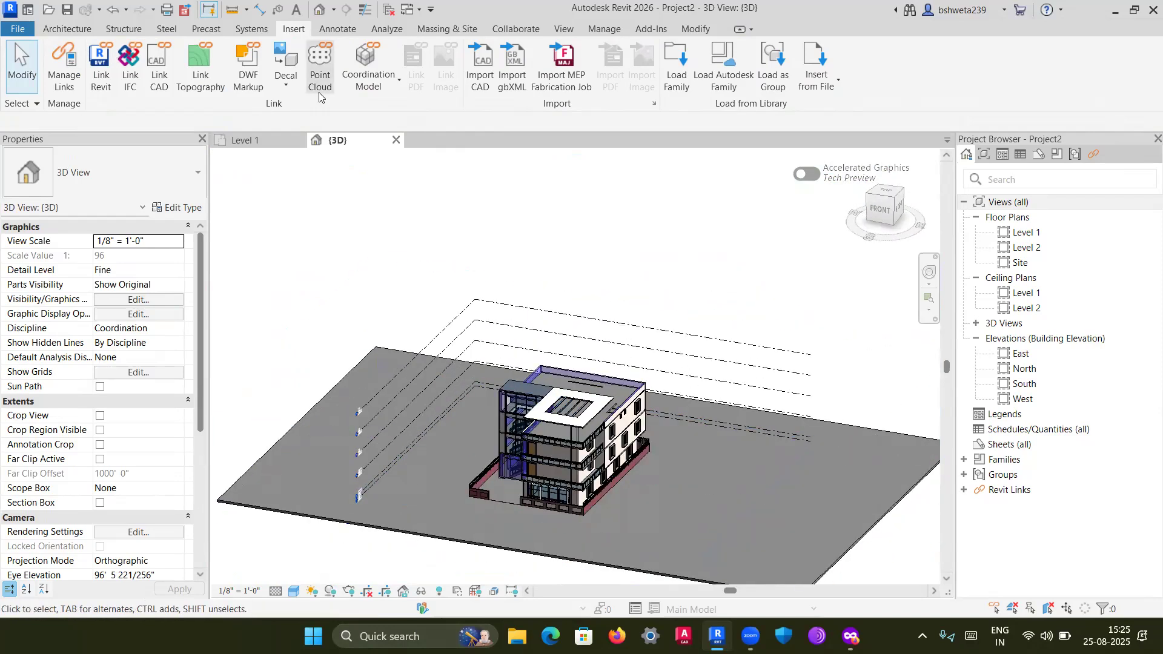
# Close the 3D and Level 1 views and exit the project without saving
pyautogui.click(396, 140)
pyautogui.click(299, 139)
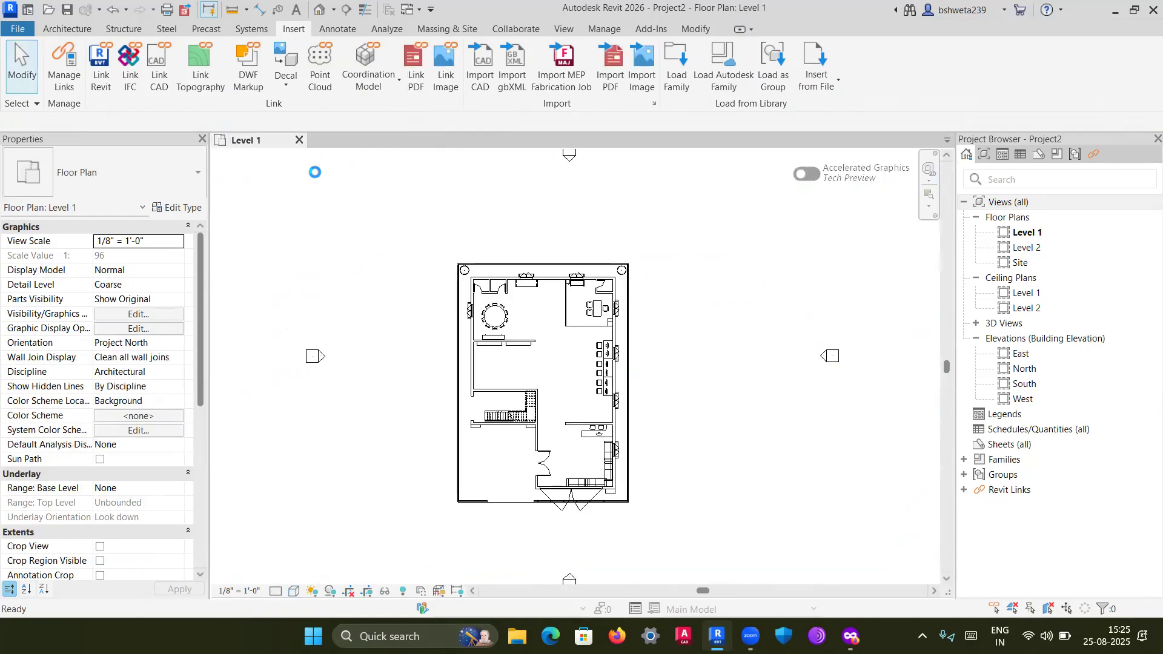
pyautogui.click(617, 320)
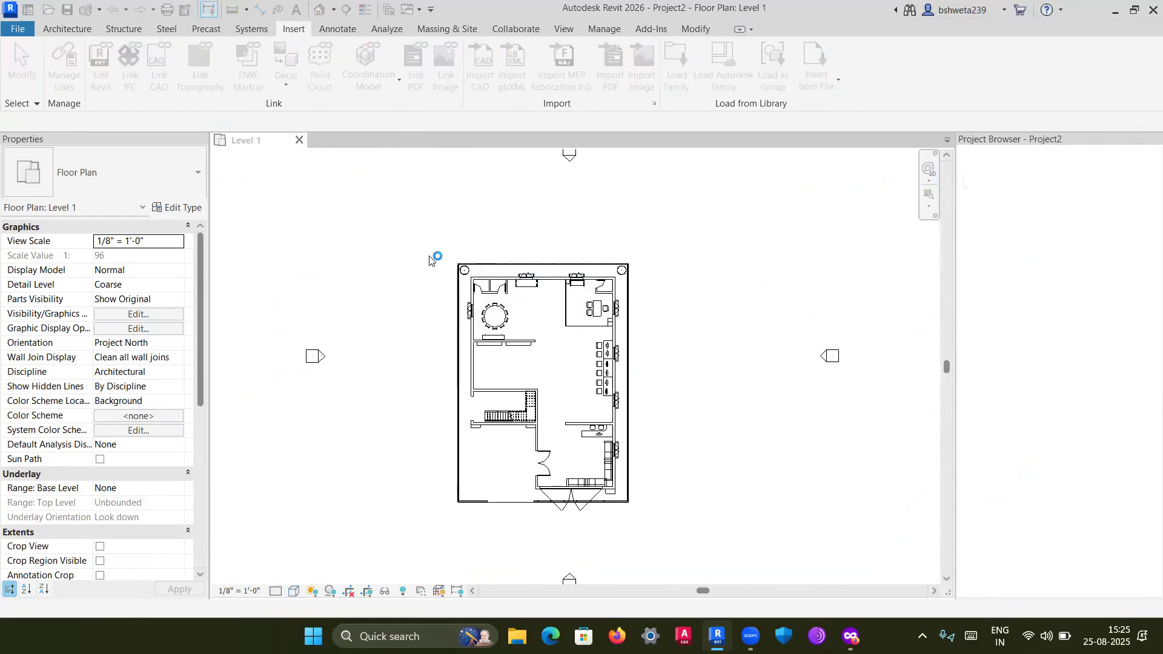
# Create a new project based on the Systems-Default_Metric.rte template from the English templates folder
pyautogui.click(59, 181)
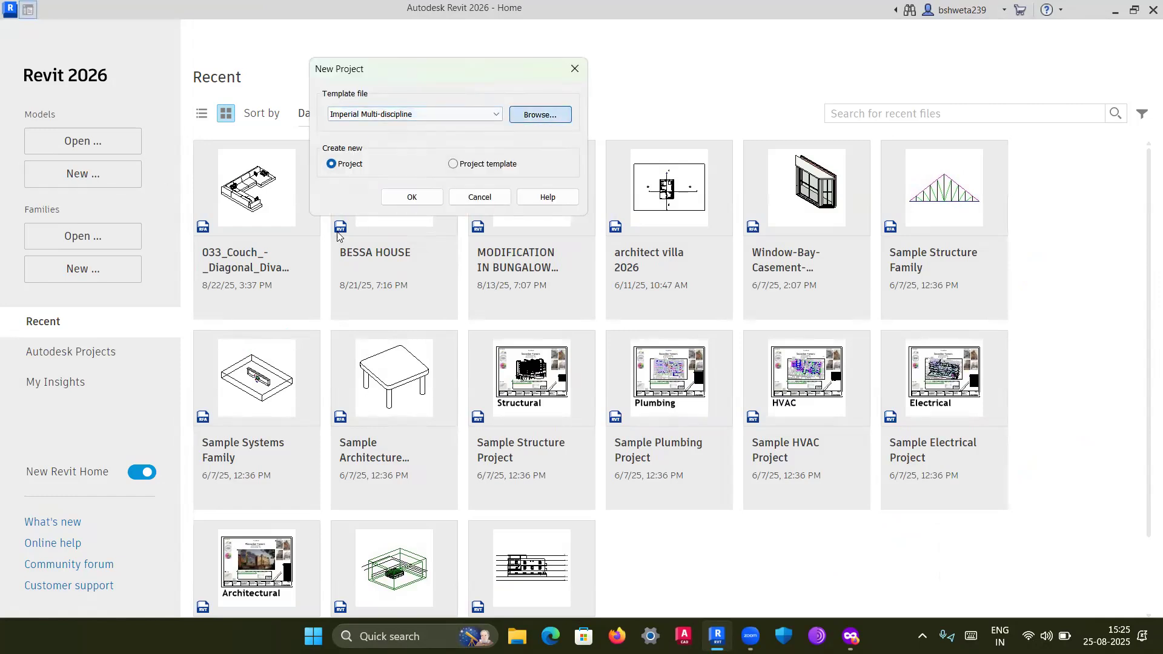
pyautogui.click(540, 114)
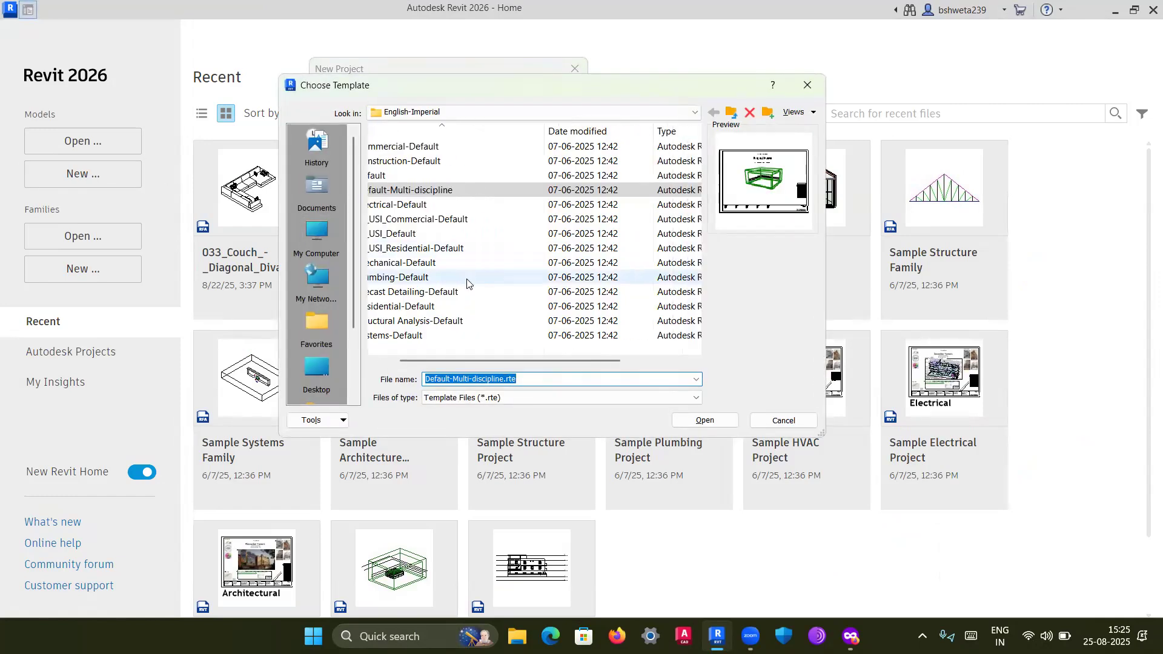
pyautogui.click(449, 111)
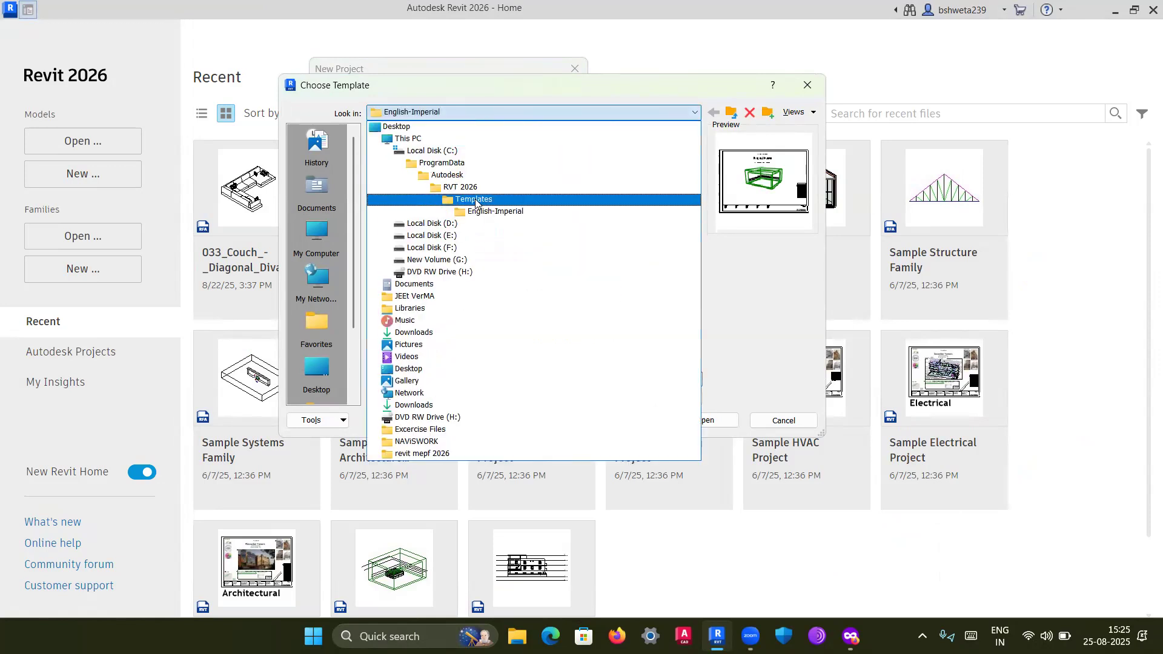
pyautogui.click(475, 199)
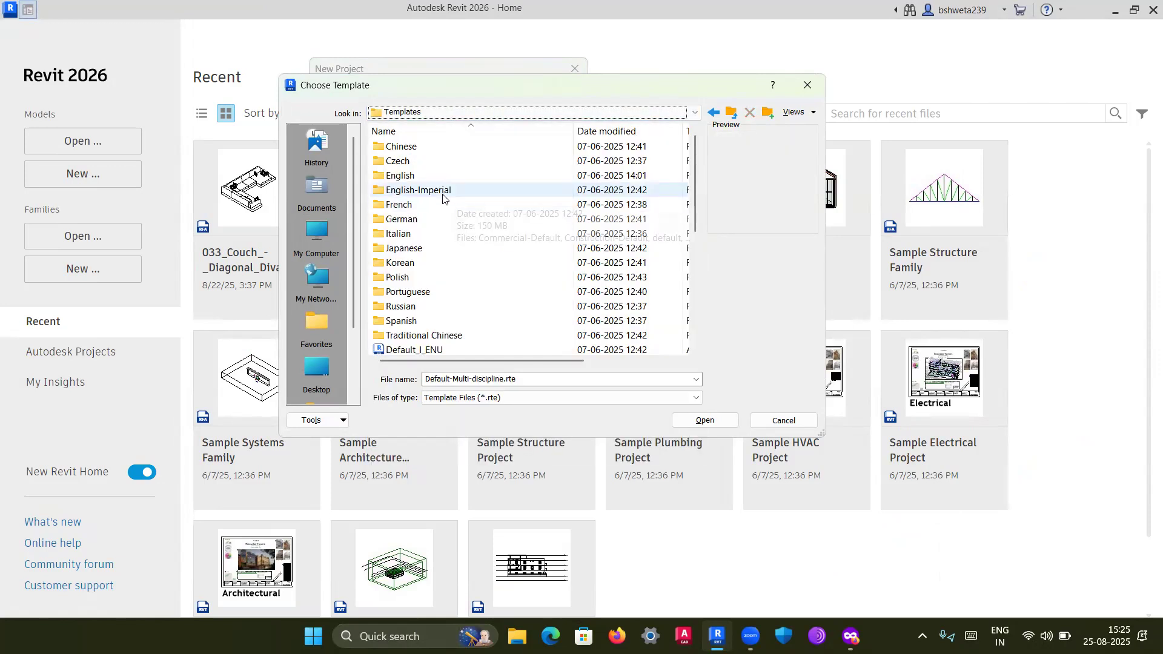
pyautogui.doubleClick(420, 176)
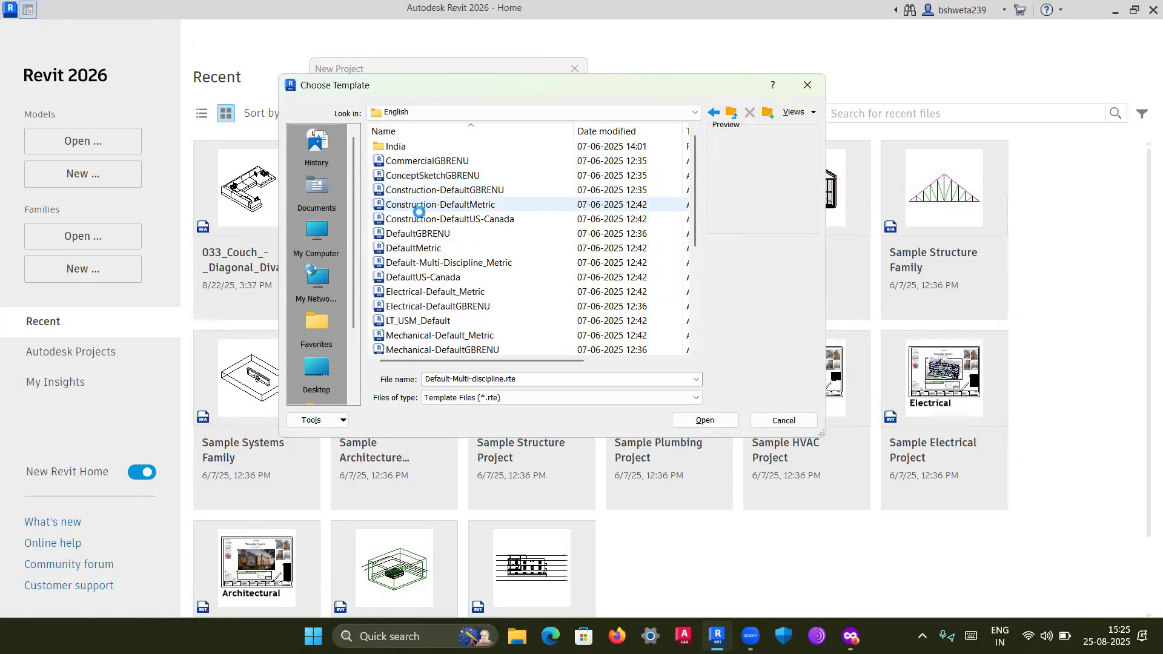
pyautogui.scroll(-4, 436, 267)
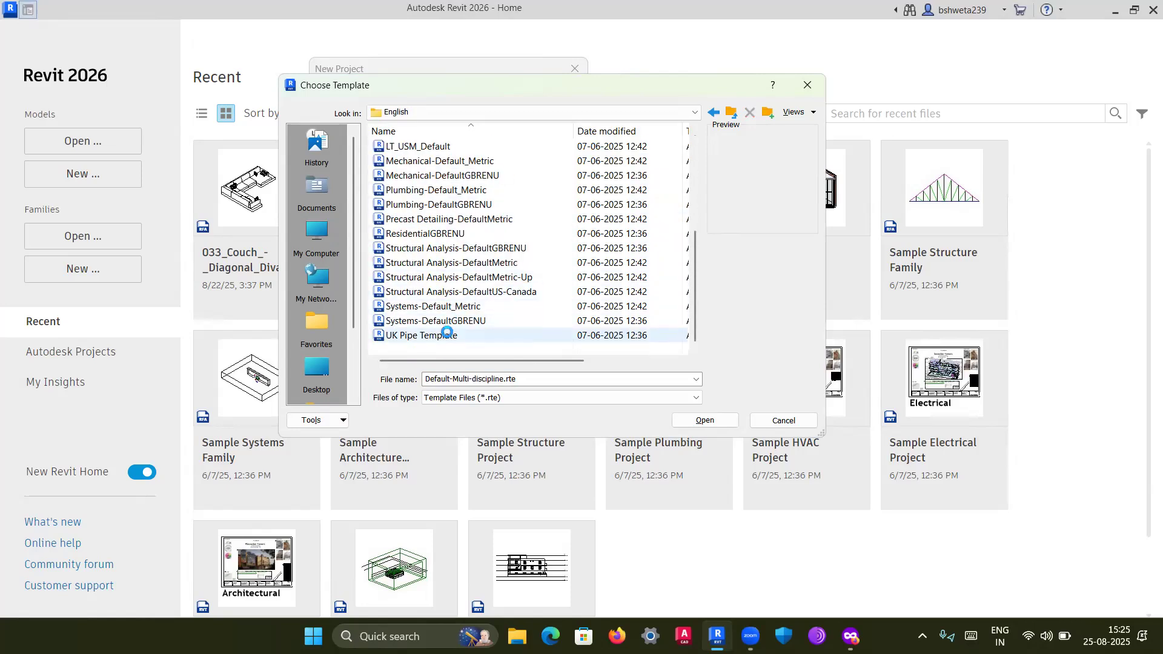
pyautogui.click(422, 321)
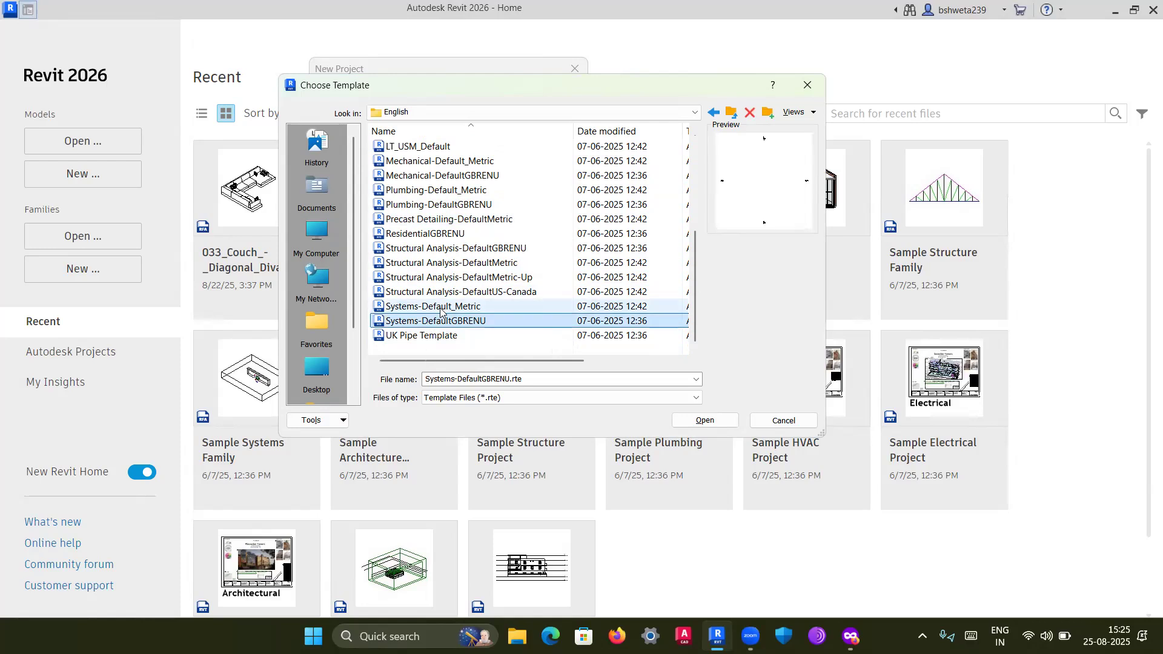
pyautogui.click(433, 306)
pyautogui.click(705, 421)
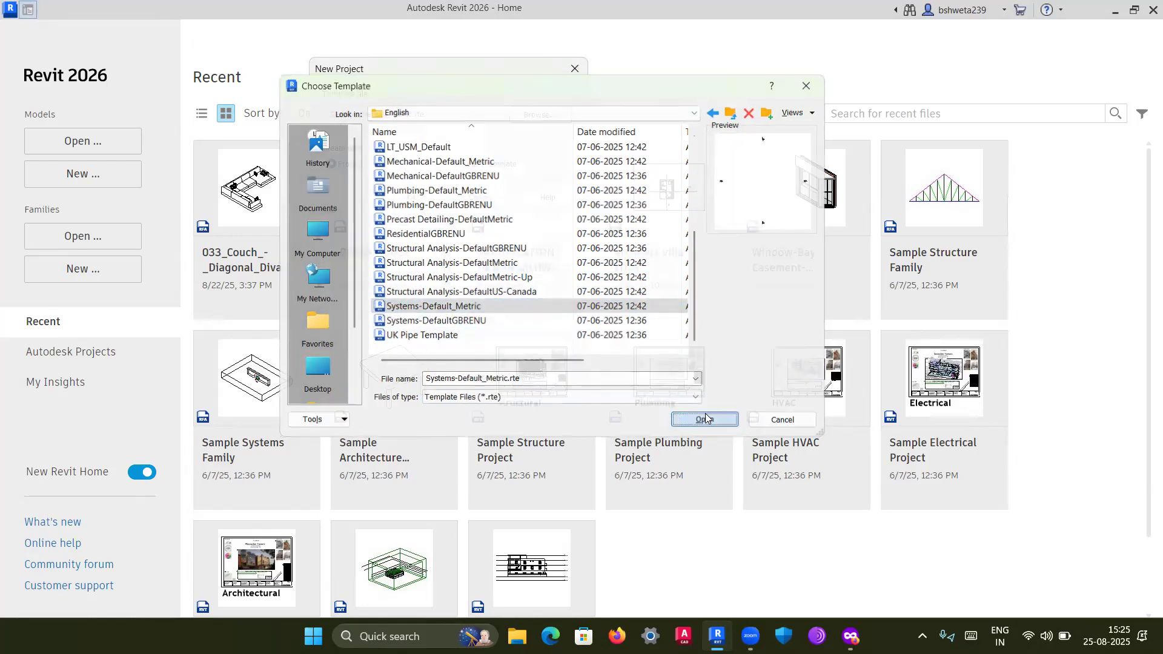
pyautogui.click(412, 198)
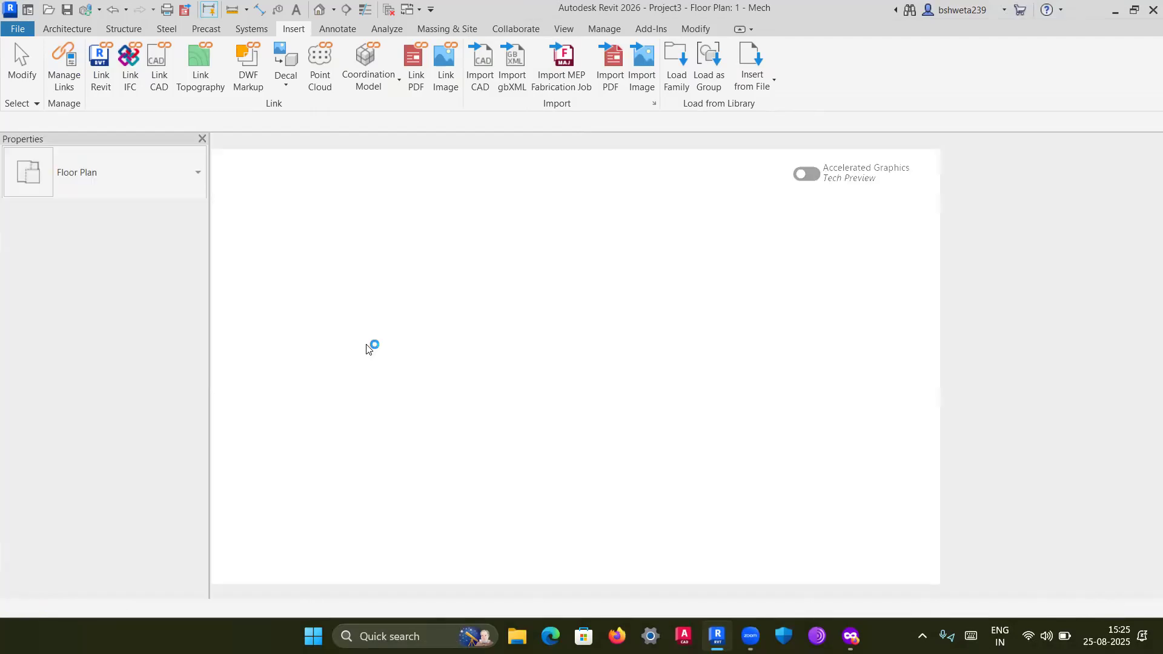
# Link architect villa 2026.rvt from Downloads into the 1 - Mech plan, positioned Auto - Internal Origin to Internal Origin
pyautogui.scroll(3, 518, 388)
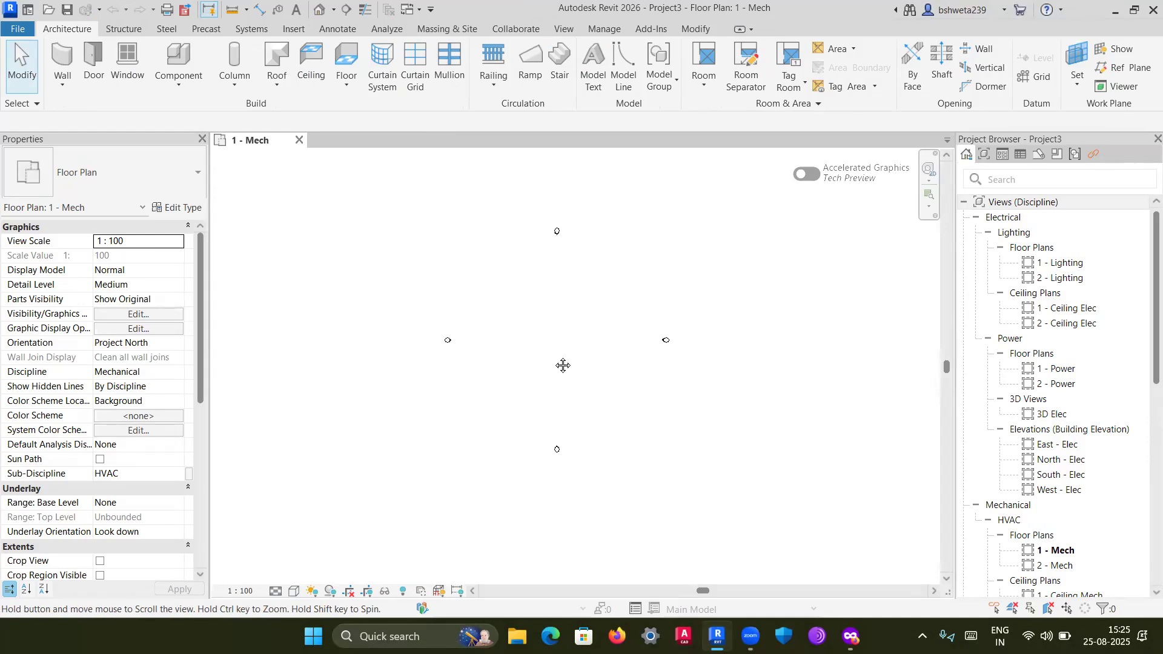
pyautogui.click(299, 29)
pyautogui.click(100, 72)
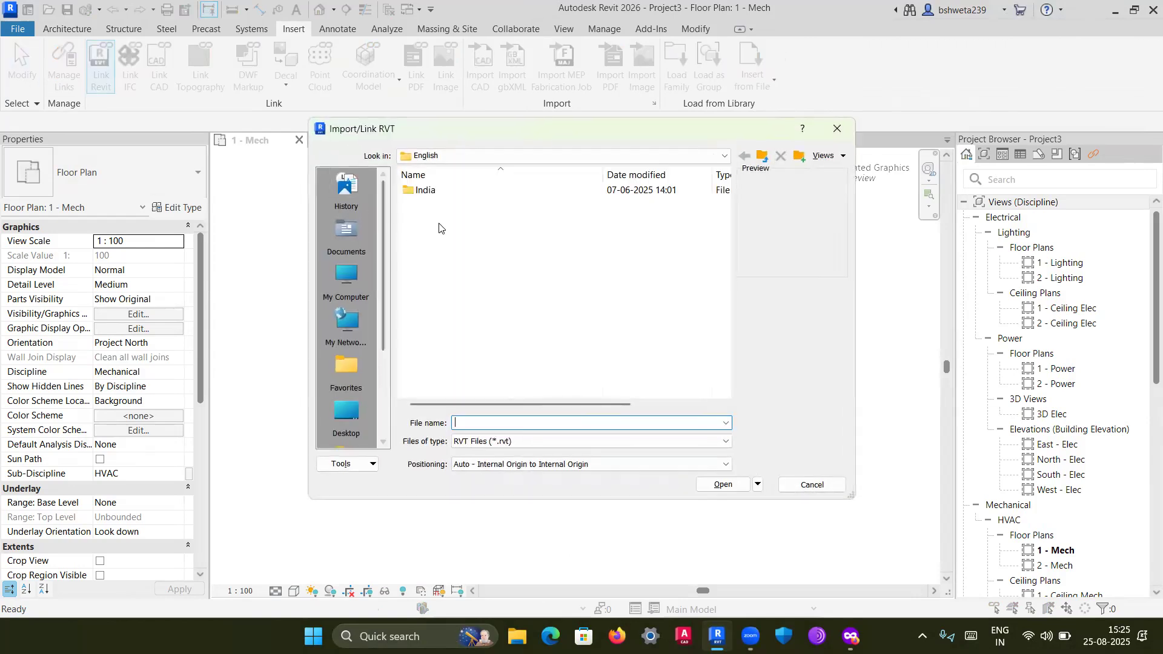
pyautogui.click(473, 155)
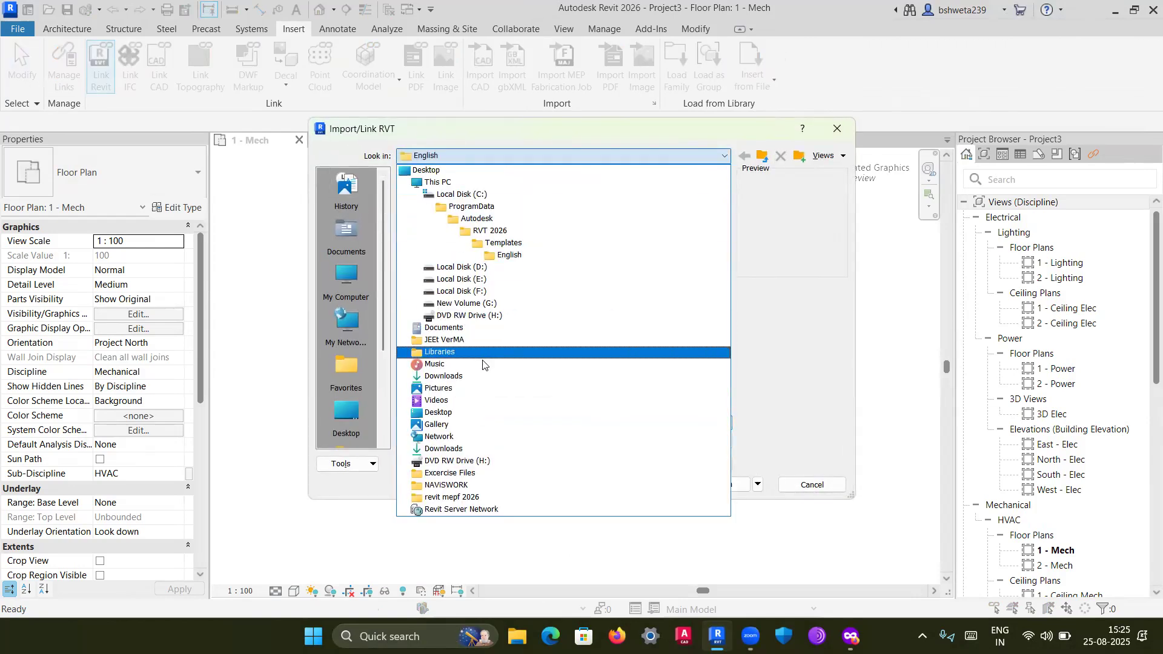
pyautogui.click(477, 375)
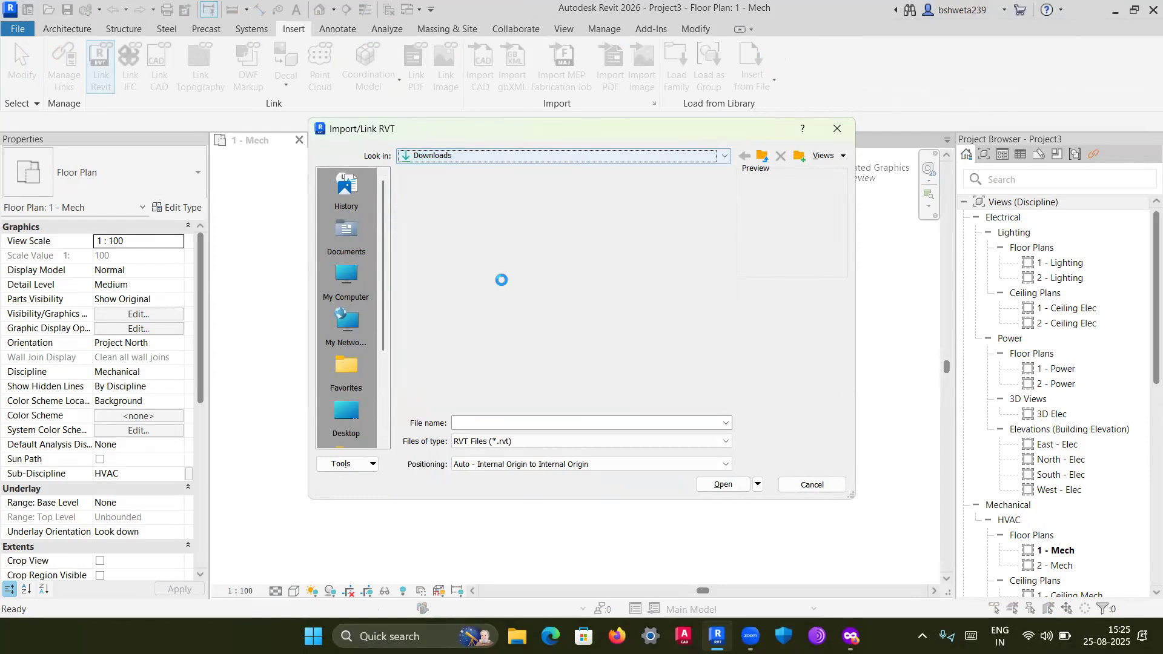
pyautogui.click(481, 371)
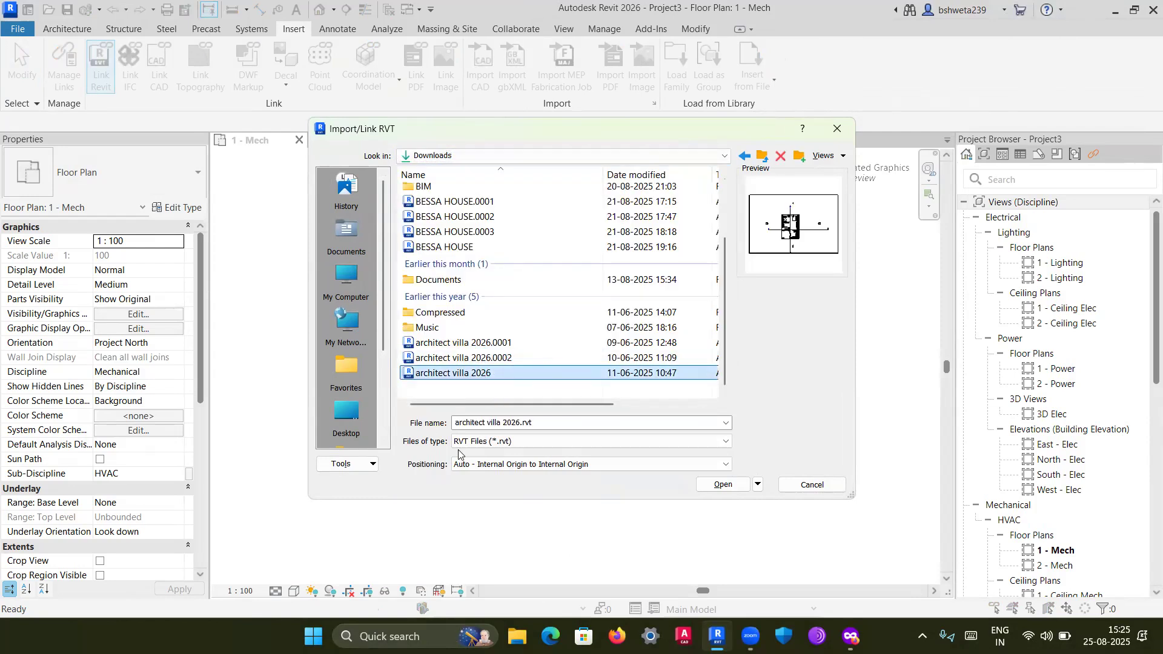
pyautogui.click(718, 485)
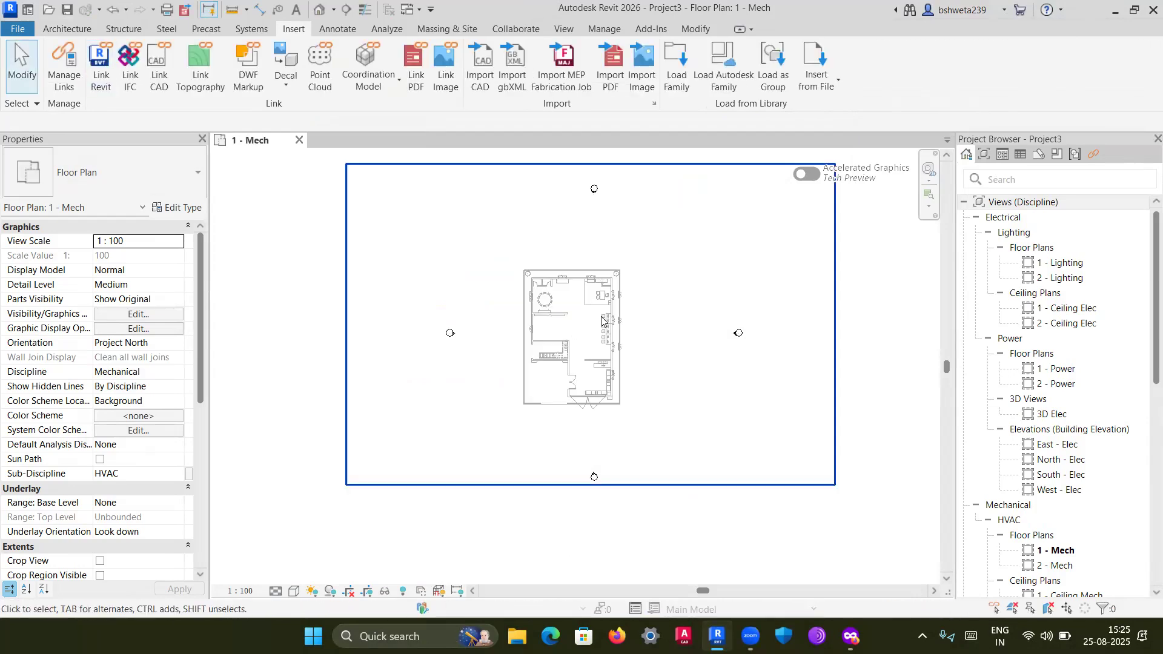
# Check the linked villa in the 1 - Mech plan and open the default 3D view
pyautogui.scroll(2, 604, 318)
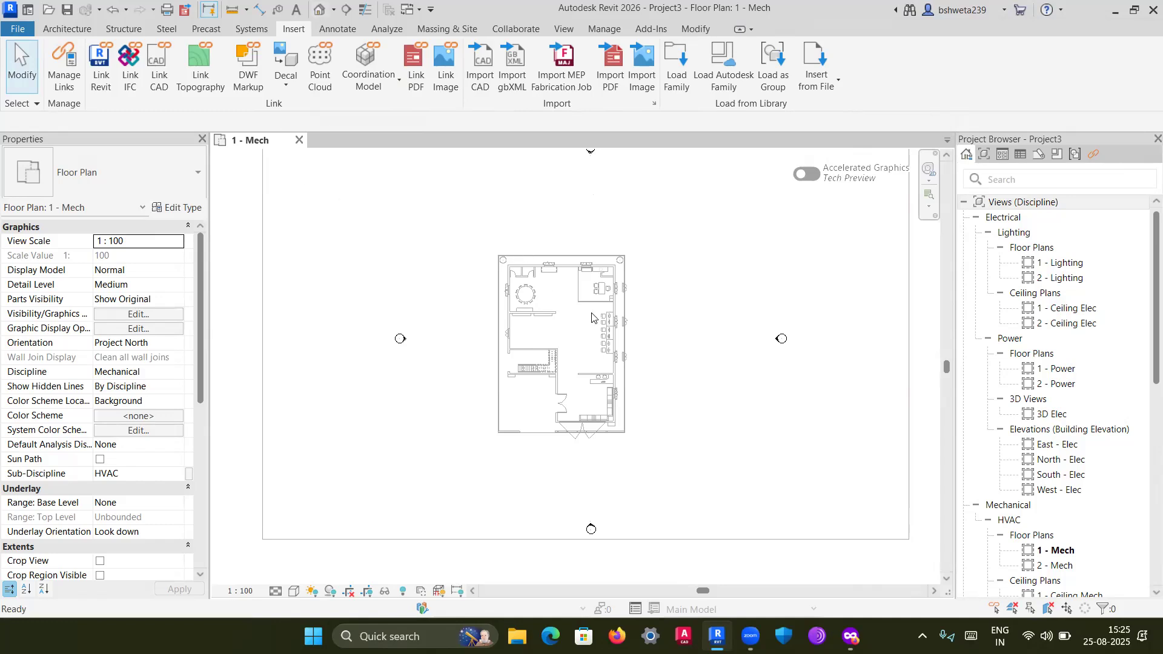
pyautogui.press('3')
pyautogui.press('d')
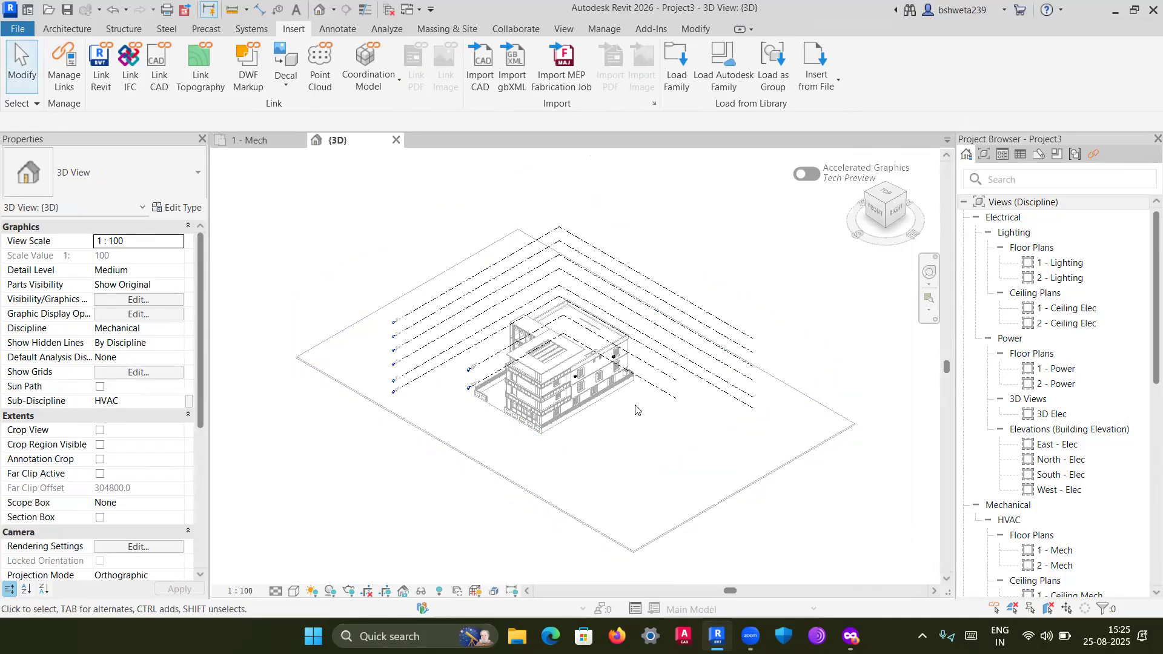
pyautogui.scroll(3, 633, 409)
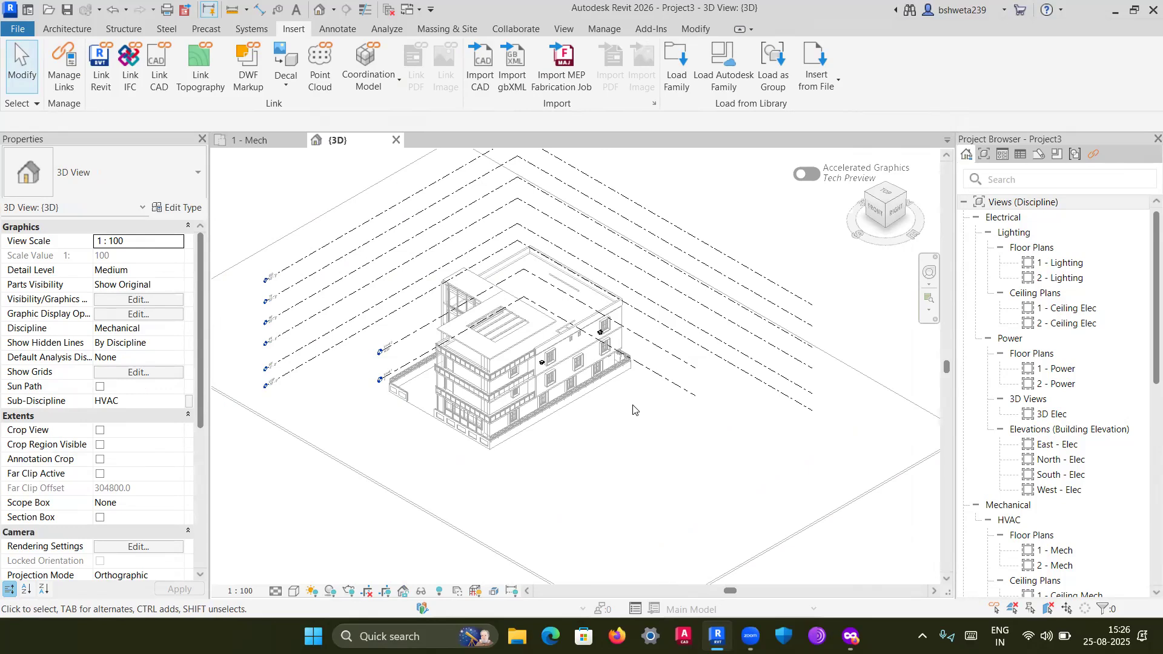
# Set the 3D view's visual style to Wireframe and examine the villa's interior
pyautogui.click(294, 592)
pyautogui.click(318, 501)
pyautogui.scroll(5, 497, 381)
pyautogui.moveTo(602, 460); pyautogui.dragTo(606, 502, button='middle')
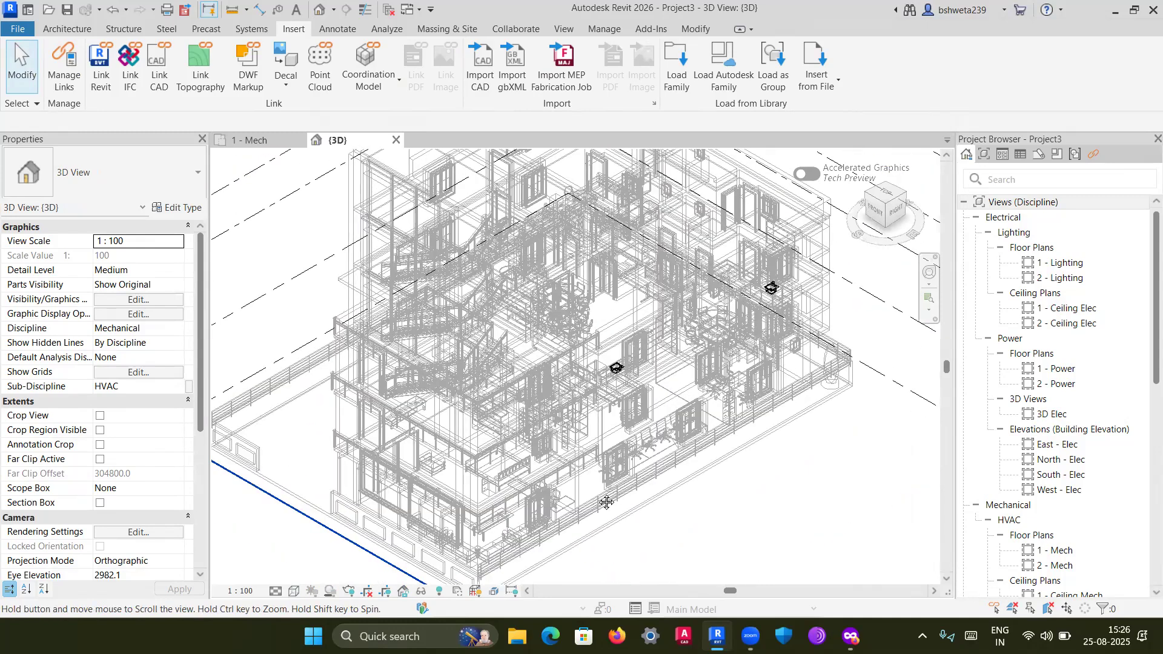
pyautogui.scroll(-2, 606, 506)
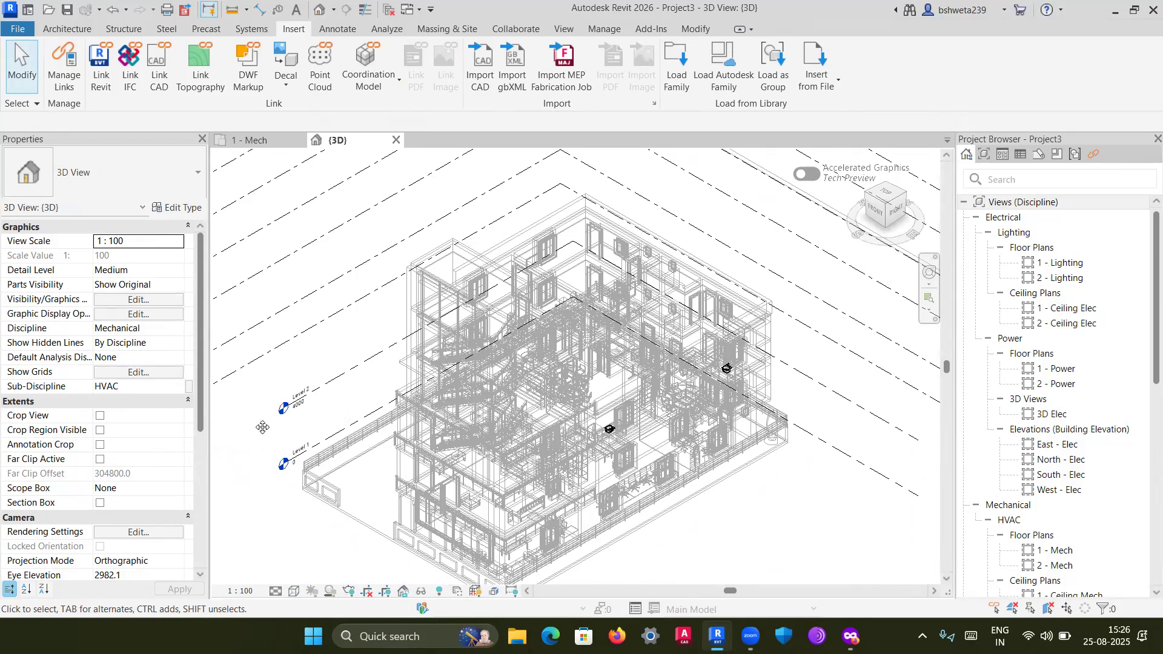
# Try the Hidden Line, Shaded and Textures visual styles on the 3D view to compare how the linked villa displays
pyautogui.click(294, 591)
pyautogui.click(324, 515)
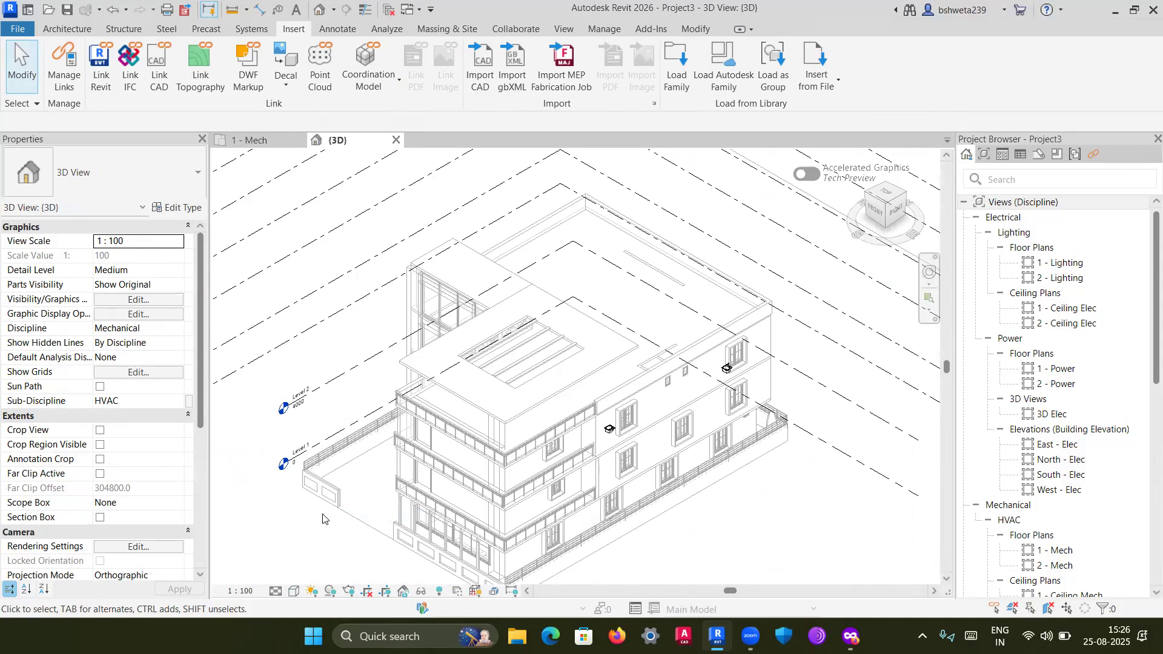
pyautogui.click(295, 590)
pyautogui.click(320, 531)
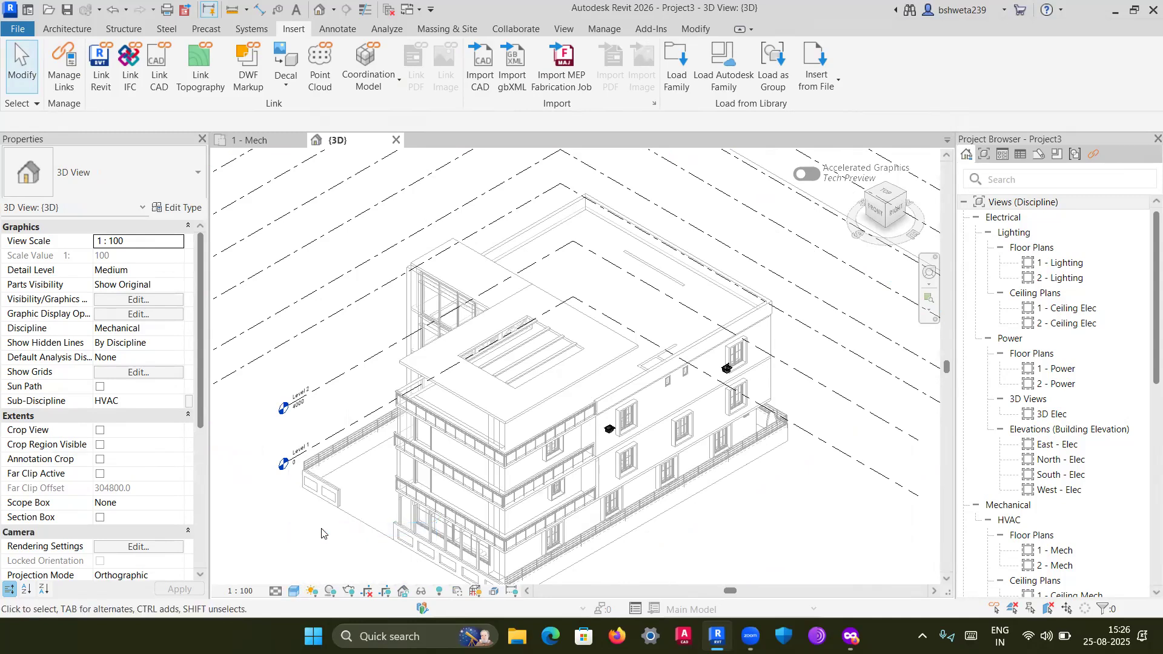
pyautogui.click(294, 591)
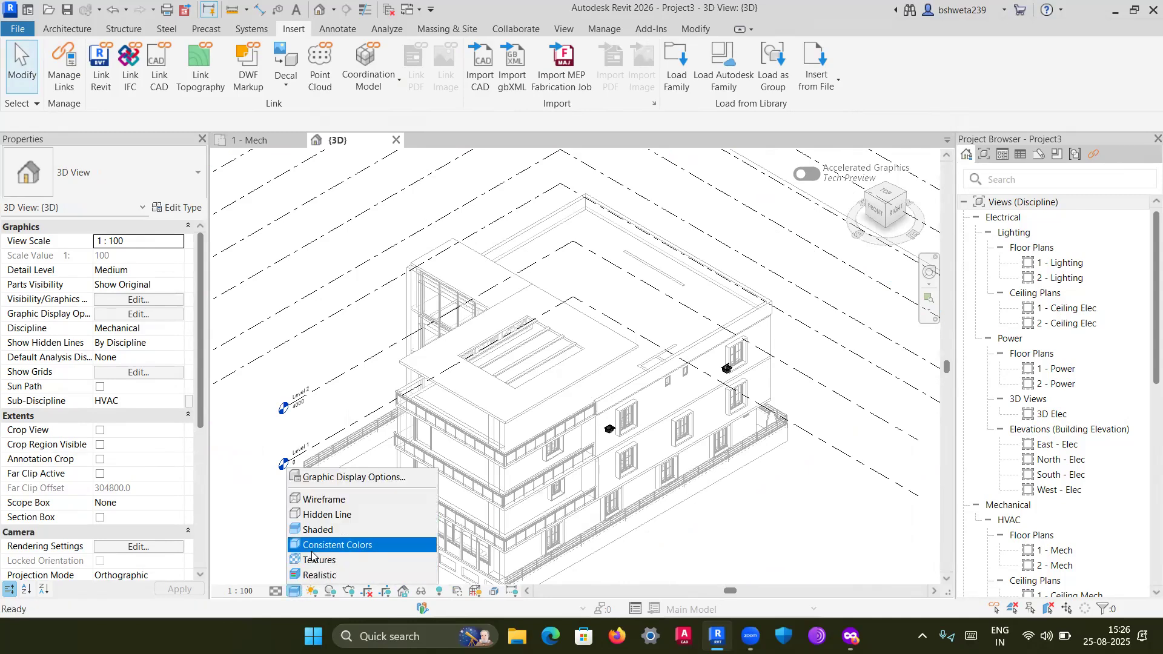
pyautogui.click(328, 559)
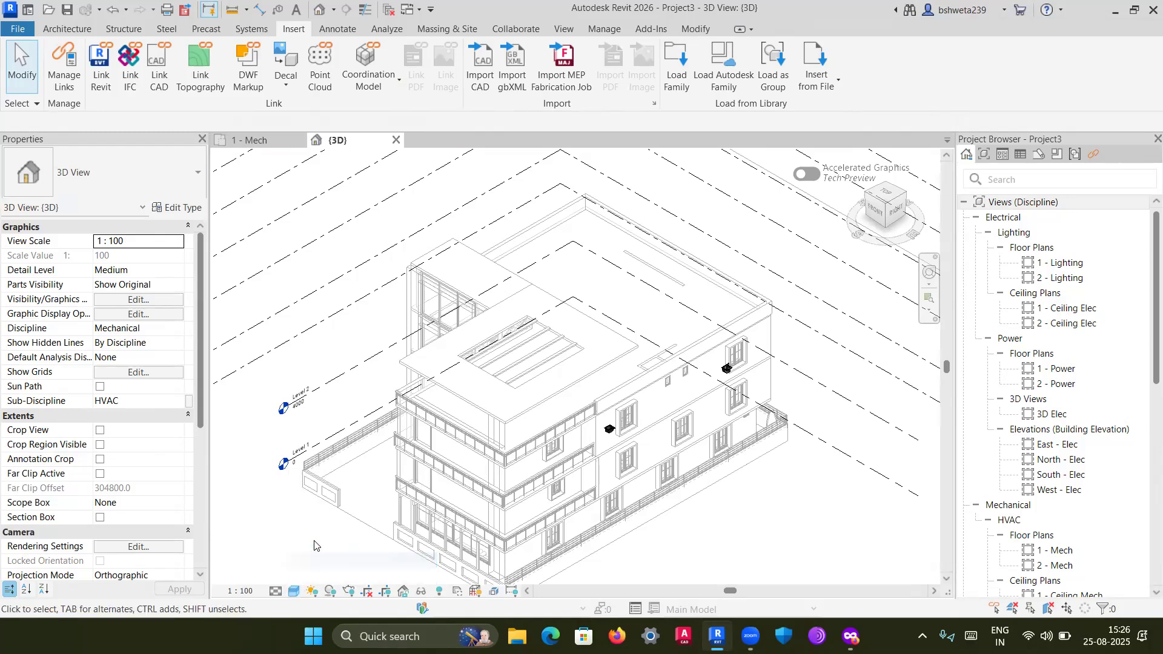
pyautogui.click(295, 591)
pyautogui.click(306, 576)
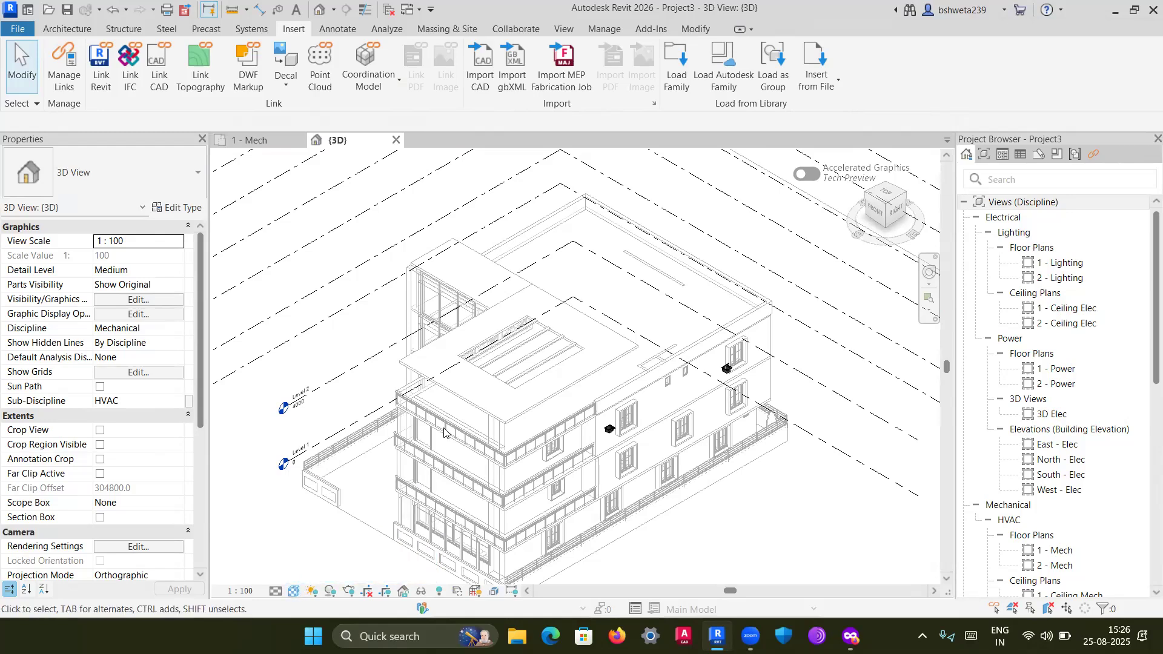
# Set the 3D view's visual style to Shaded and view the whole linked model
pyautogui.click(295, 590)
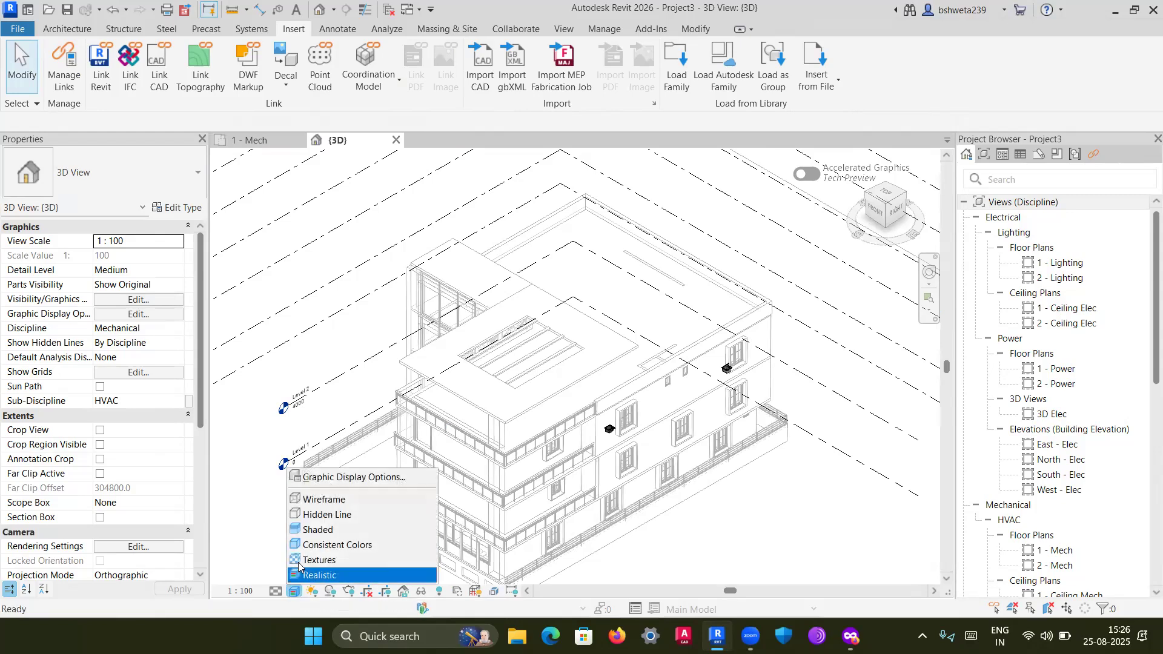
pyautogui.click(346, 529)
pyautogui.scroll(-5, 536, 379)
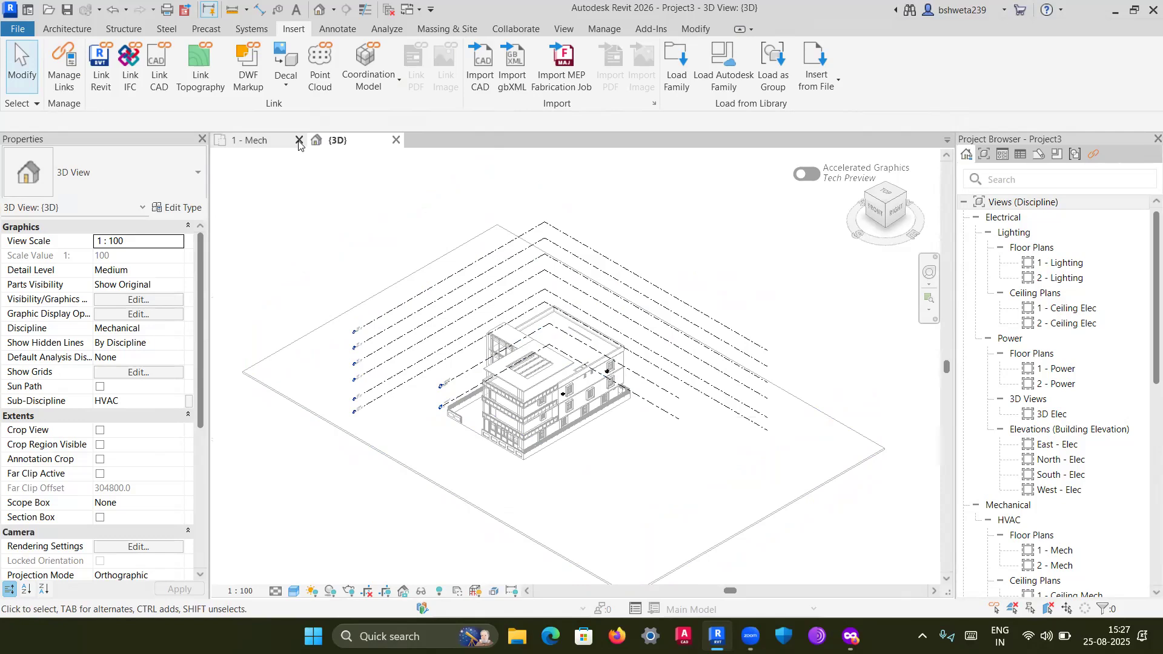
# Close the 1 - Mech plan and collapse the Electrical discipline in the Project Browser
pyautogui.click(299, 140)
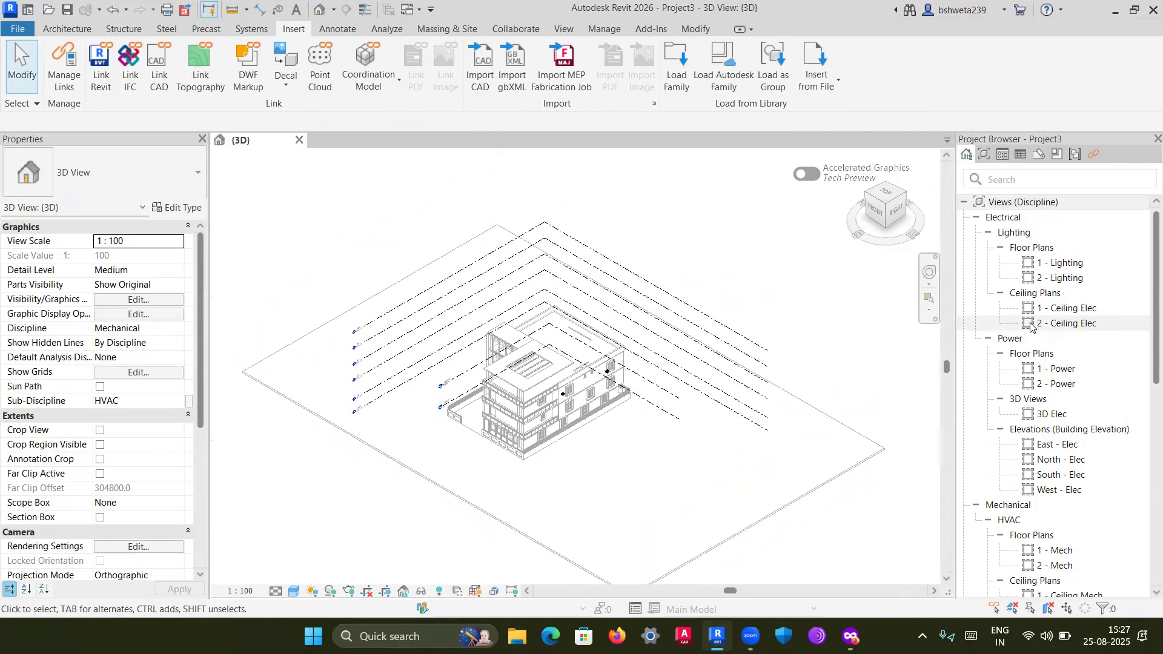
pyautogui.click(975, 218)
pyautogui.click(975, 218)
pyautogui.click(975, 218)
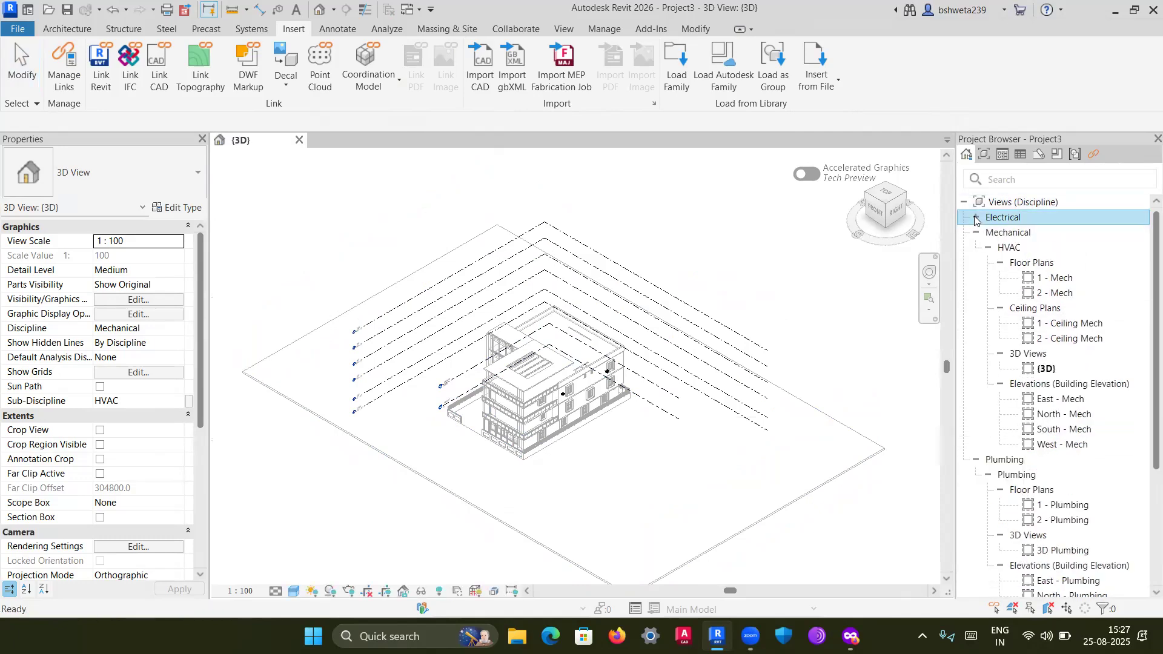
# Collapse the Plumbing discipline and the Mechanical floor plans, ceiling plans and 3D views in the Project Browser, keeping the Mechanical elevations expanded
pyautogui.click(975, 233)
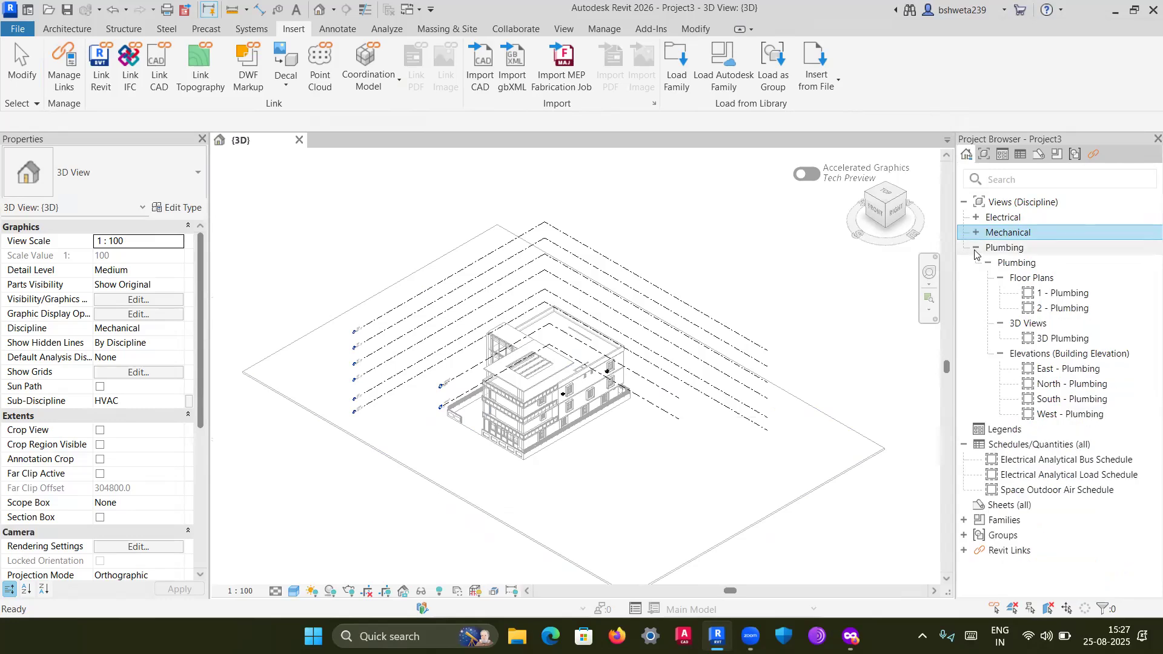
pyautogui.click(975, 249)
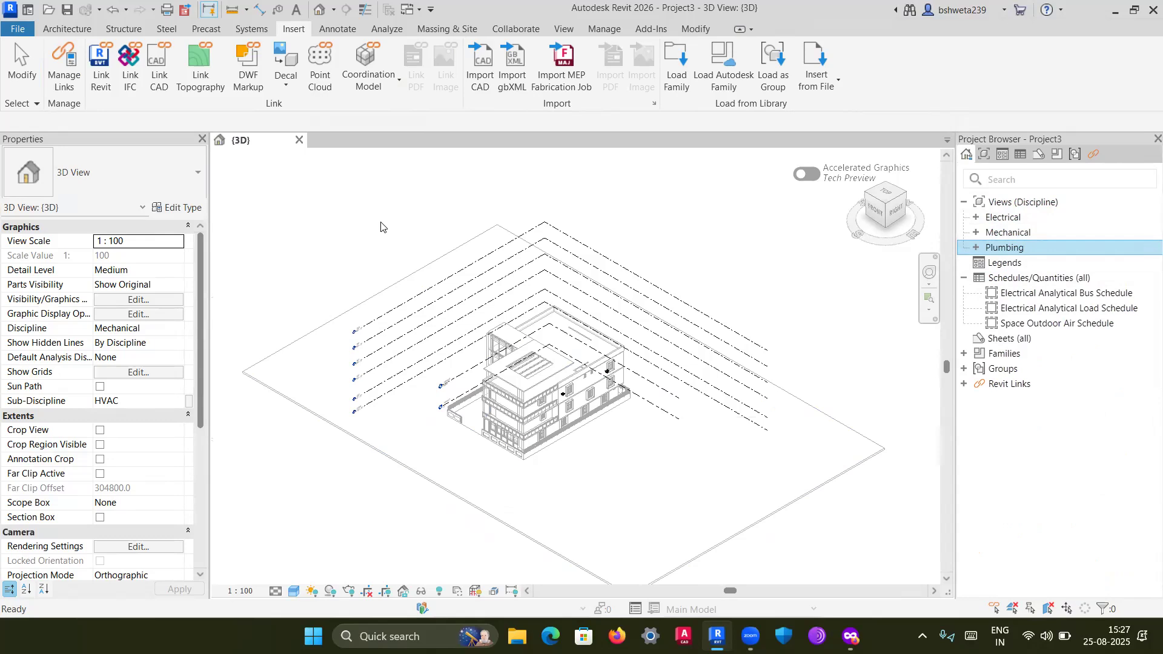
pyautogui.click(974, 235)
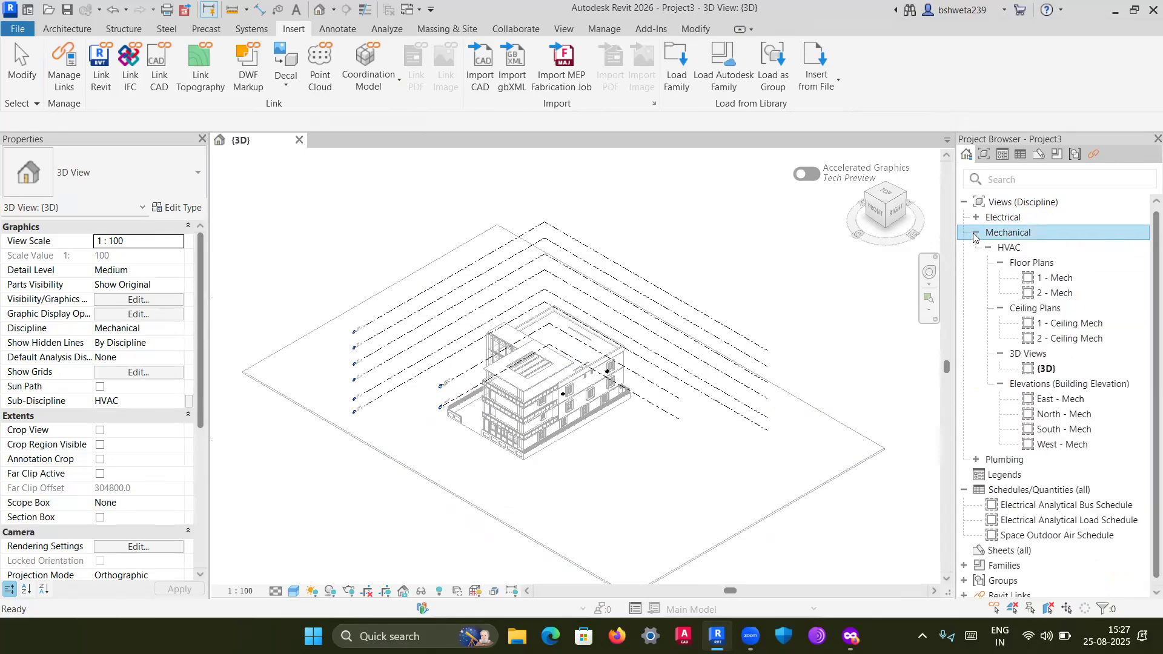
pyautogui.click(999, 264)
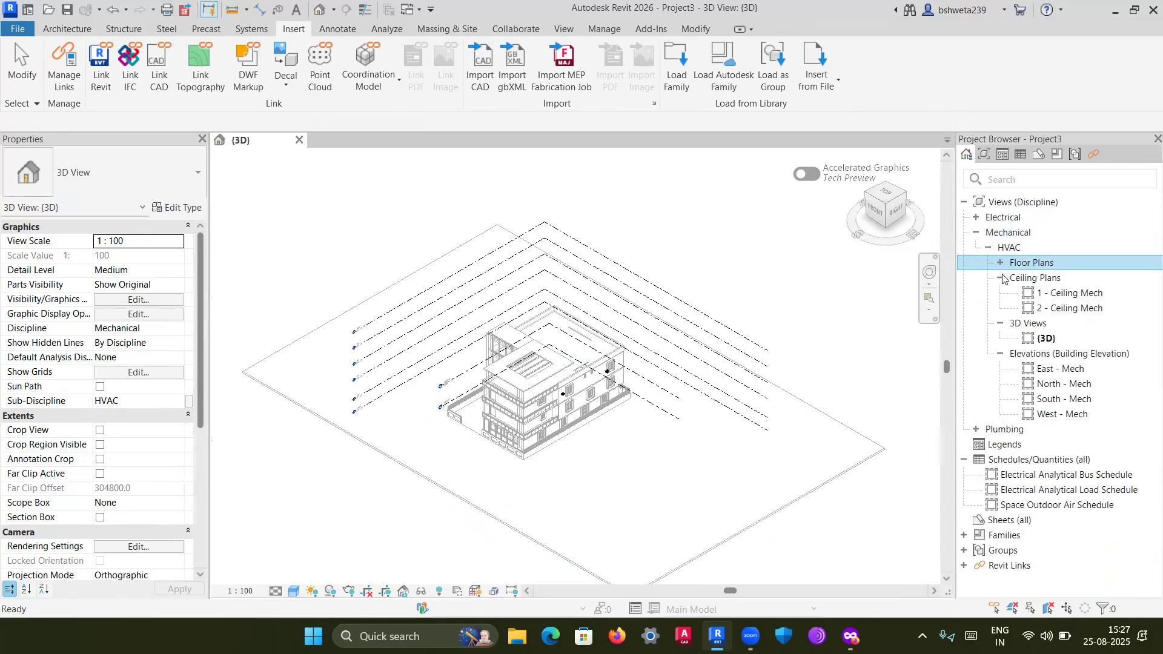
pyautogui.click(999, 278)
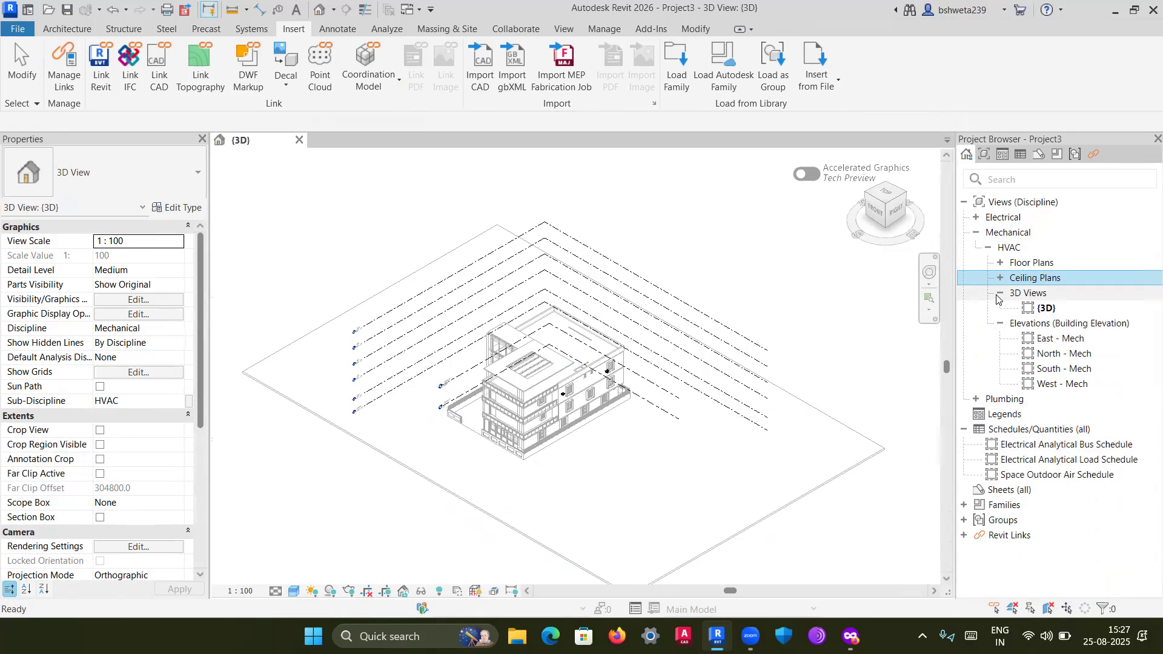
pyautogui.click(1000, 294)
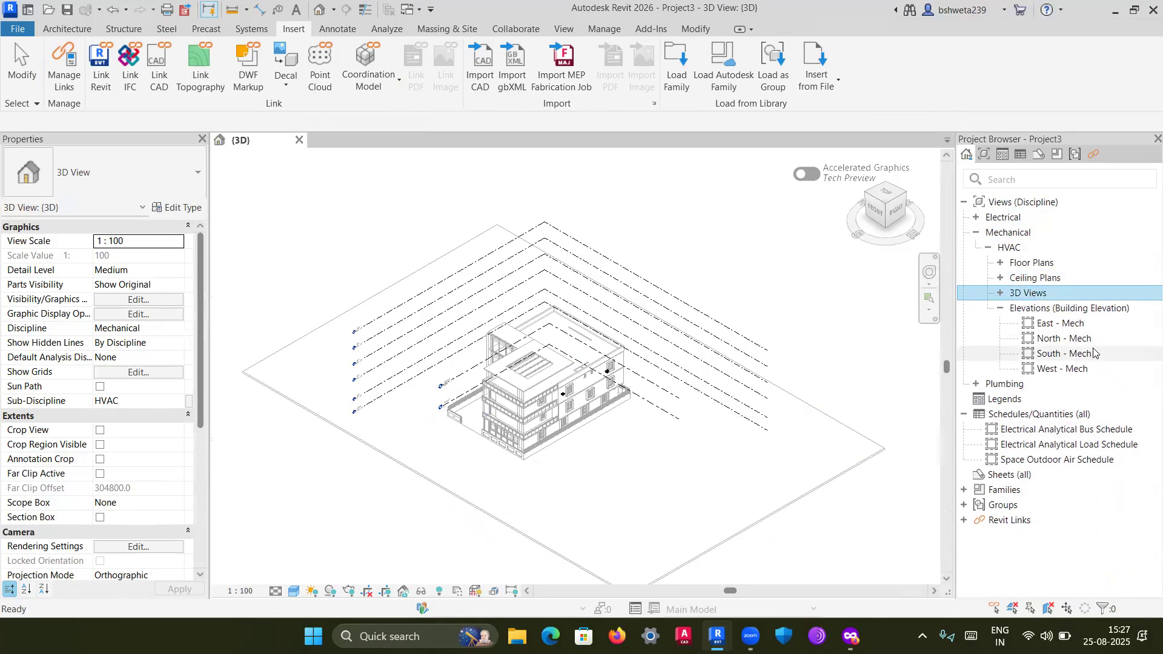
# Open the East - Mech elevation and view the linked villa with its levels
pyautogui.click(1051, 325)
pyautogui.doubleClick(1050, 325)
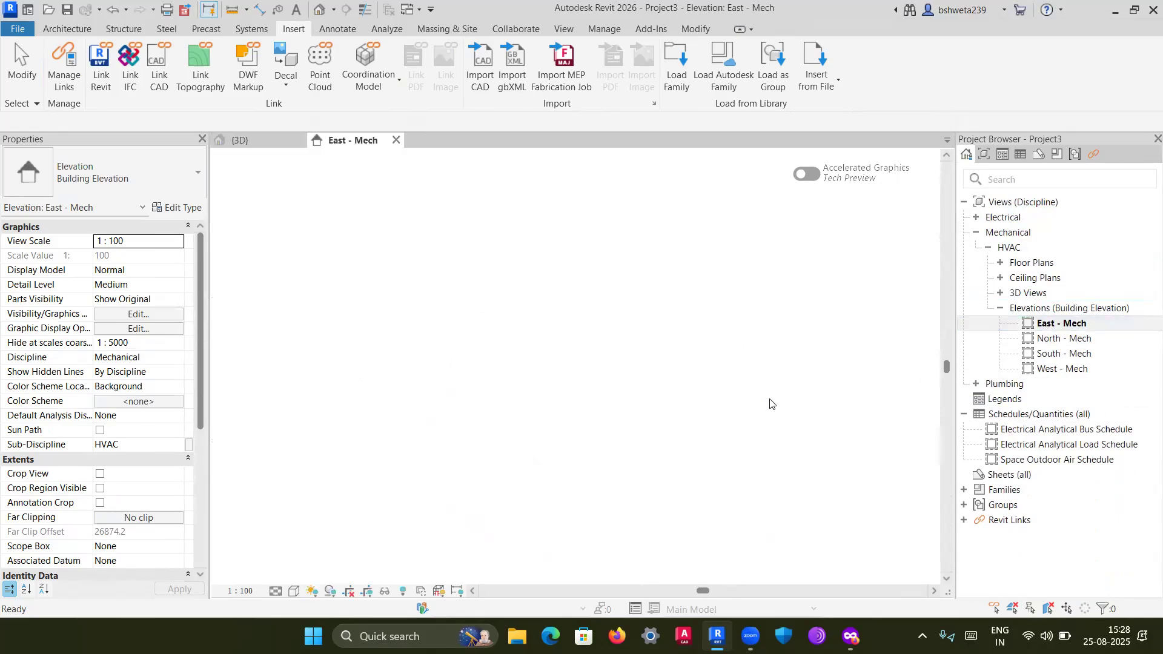
pyautogui.scroll(-2, 752, 409)
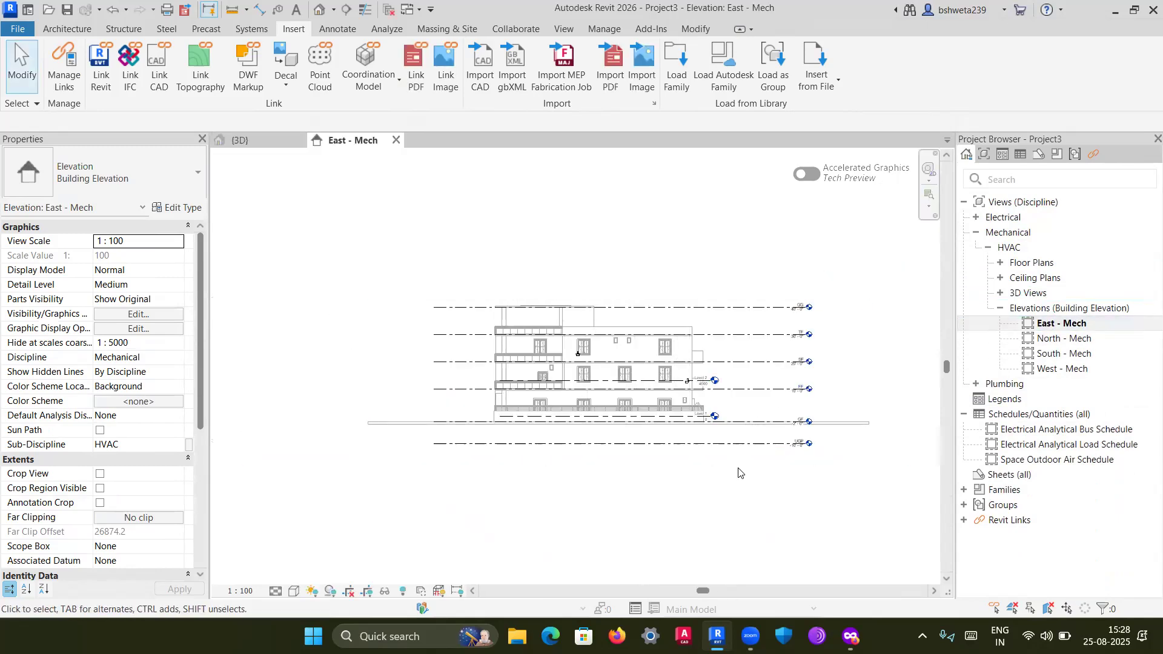
pyautogui.scroll(3, 762, 480)
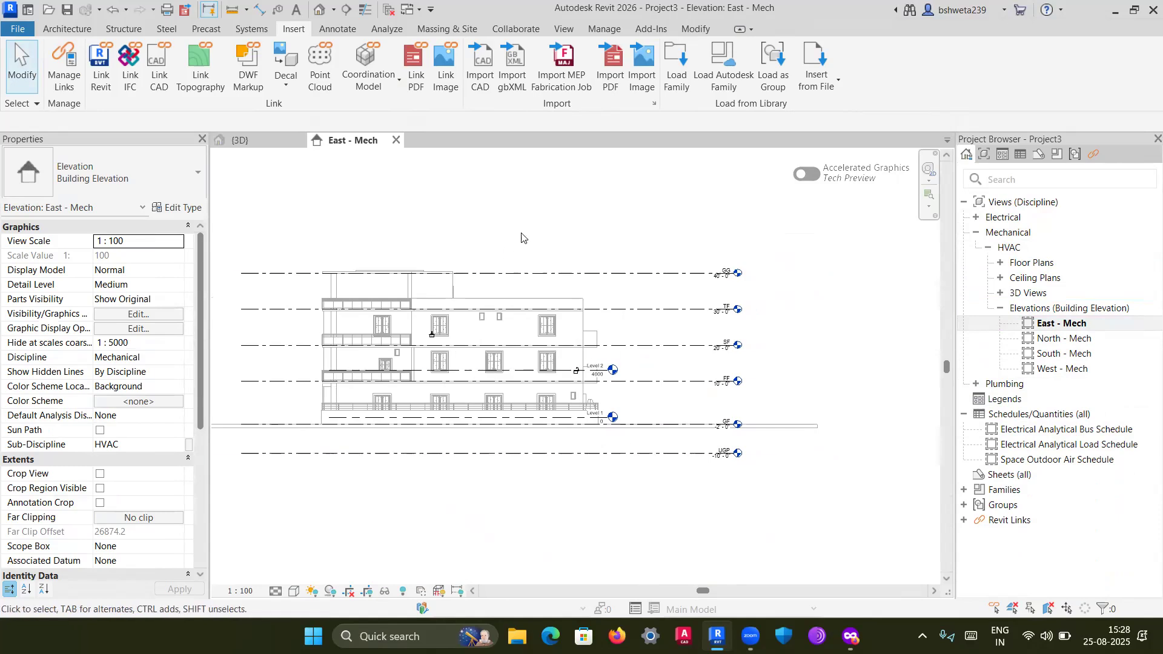
# Hide the linked architect villa 2026 model in the East - Mech elevation
pyautogui.click(566, 272)
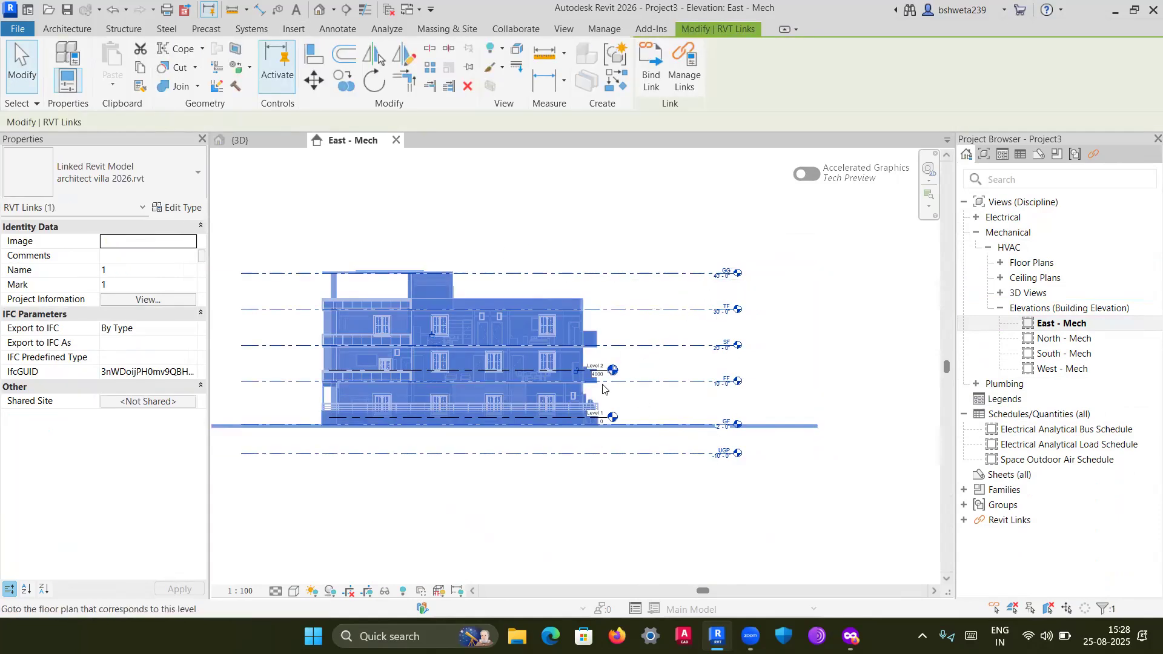
pyautogui.scroll(2, 544, 377)
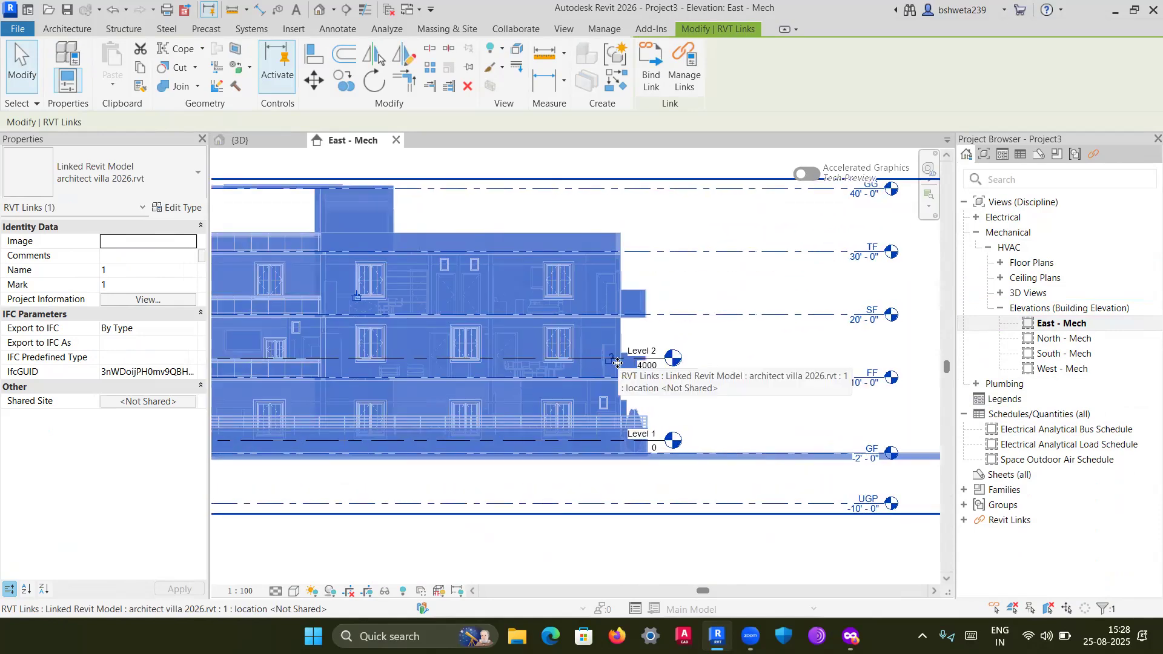
pyautogui.scroll(-2, 642, 359)
pyautogui.rightClick(657, 267)
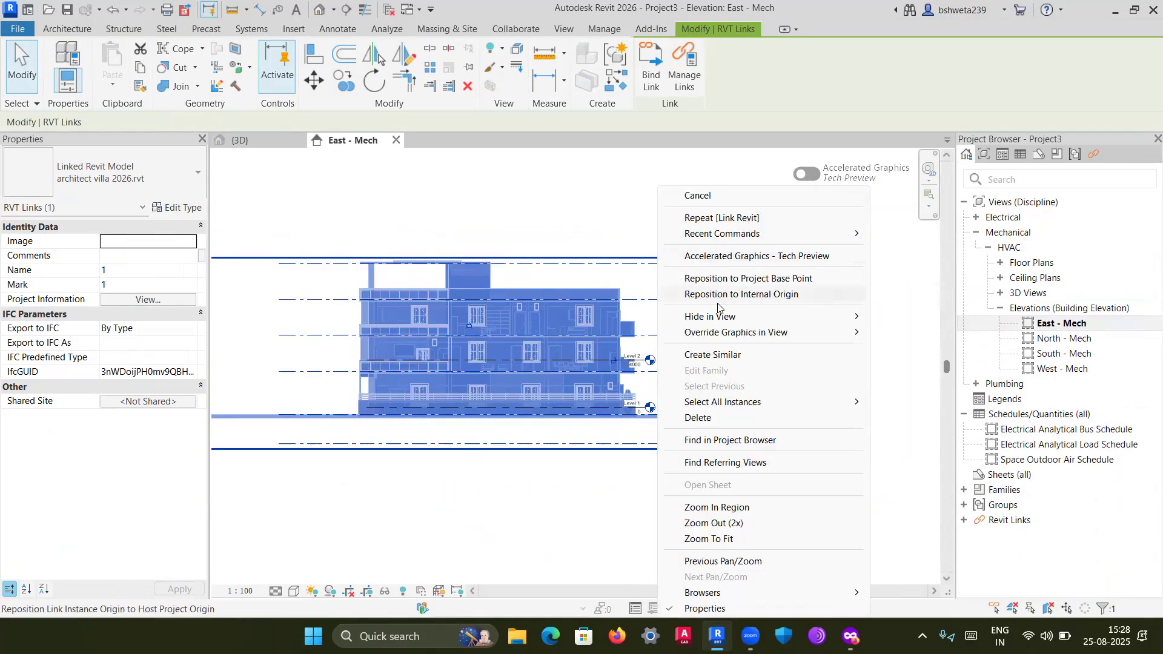
pyautogui.moveTo(732, 319)
pyautogui.click(904, 317)
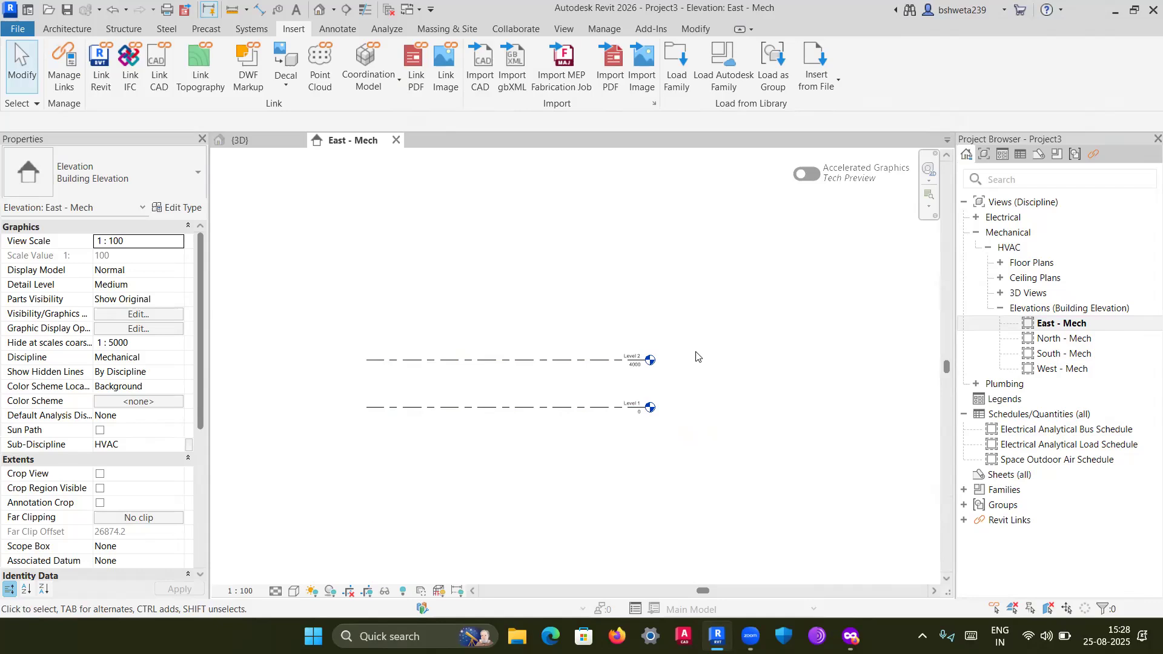
# Examine the host project's own Level 1 and Level 2 in the East - Mech elevation
pyautogui.moveTo(728, 318); pyautogui.dragTo(292, 560)
pyautogui.moveTo(727, 310); pyautogui.dragTo(252, 489)
pyautogui.moveTo(714, 292); pyautogui.dragTo(276, 500)
pyautogui.moveTo(753, 310); pyautogui.dragTo(345, 503)
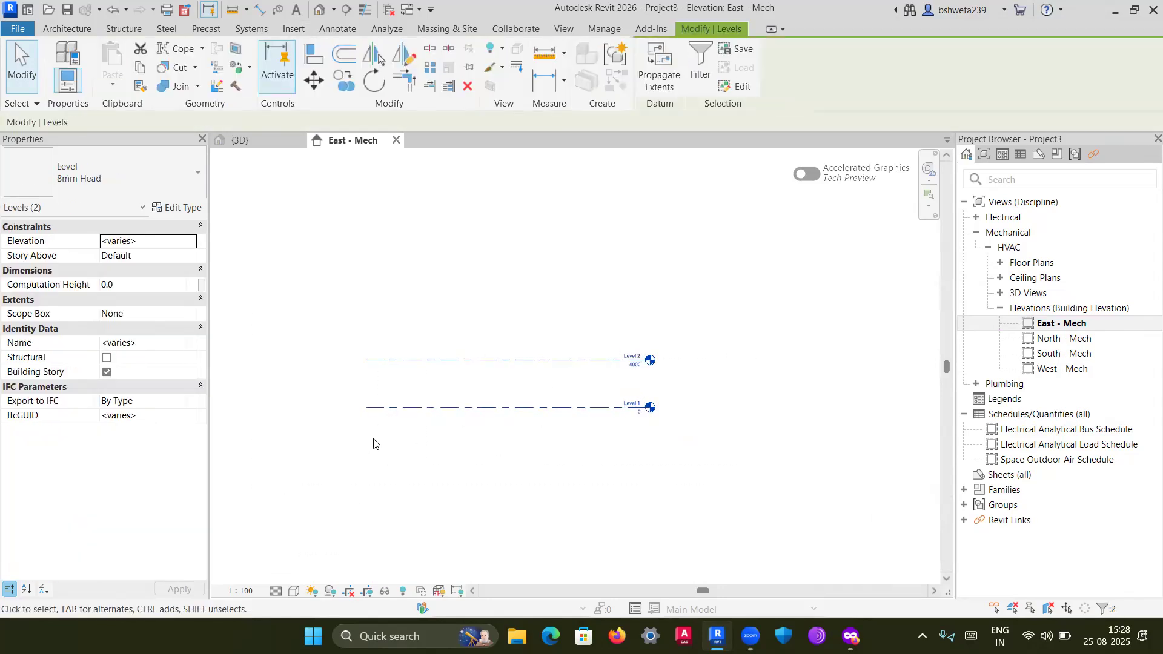
pyautogui.moveTo(282, 292); pyautogui.dragTo(732, 470)
pyautogui.moveTo(717, 295); pyautogui.dragTo(581, 364)
pyautogui.moveTo(408, 451); pyautogui.dragTo(221, 518)
pyautogui.moveTo(744, 345); pyautogui.dragTo(328, 504)
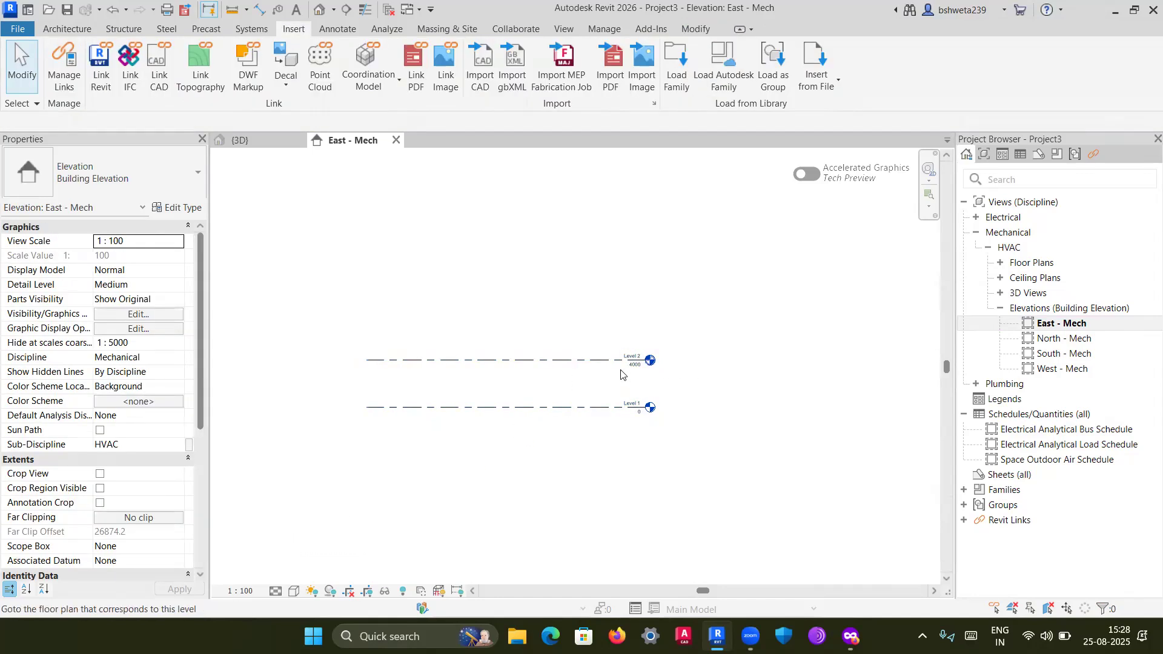
pyautogui.moveTo(736, 299); pyautogui.dragTo(425, 485)
pyautogui.moveTo(337, 502); pyautogui.dragTo(337, 502)
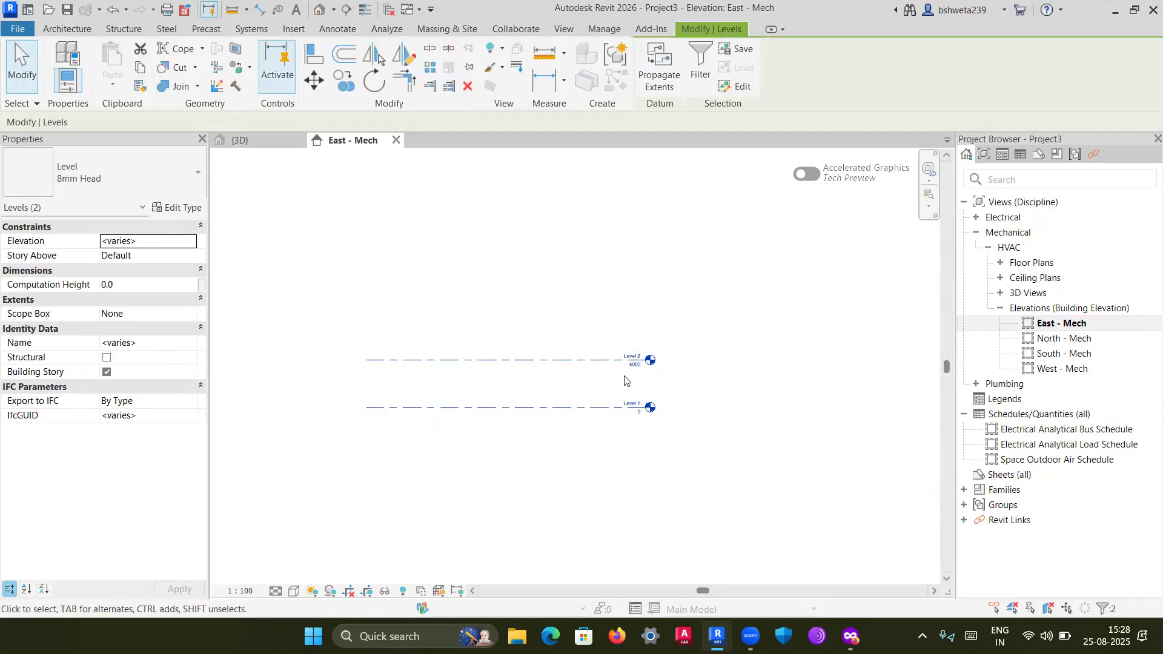
pyautogui.moveTo(725, 318); pyautogui.dragTo(334, 497)
pyautogui.moveTo(716, 305); pyautogui.dragTo(355, 478)
pyautogui.click(293, 488)
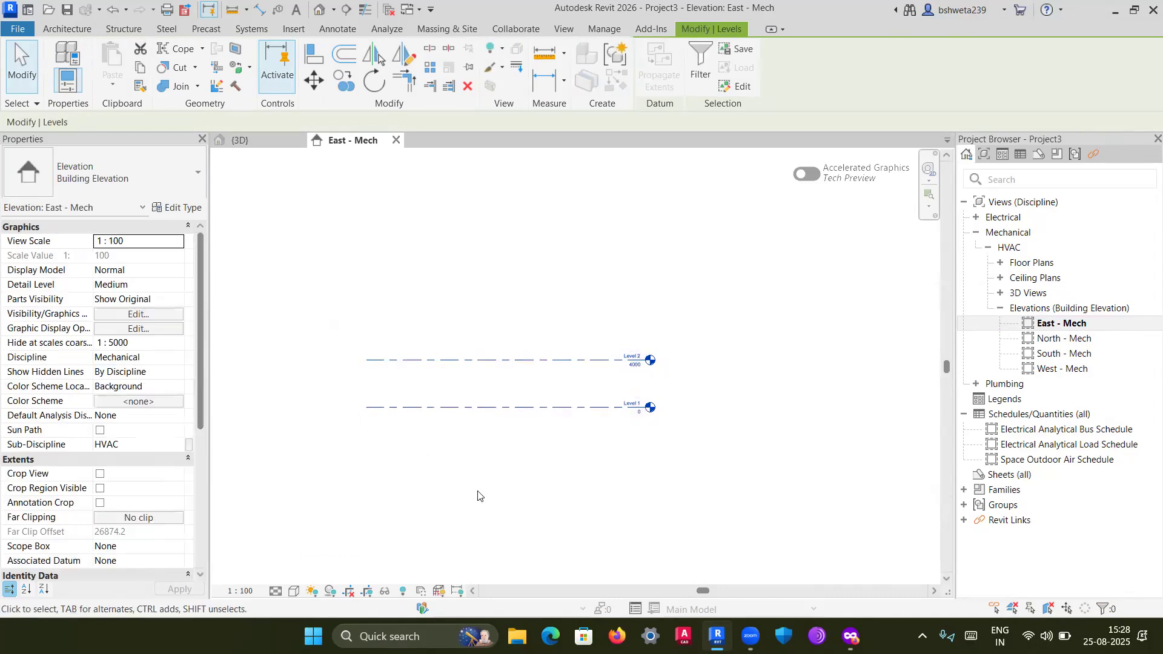
# Reveal the hidden elements and unhide the linked villa model in the East - Mech elevation
pyautogui.click(294, 28)
pyautogui.moveTo(456, 348); pyautogui.dragTo(502, 353, button='middle')
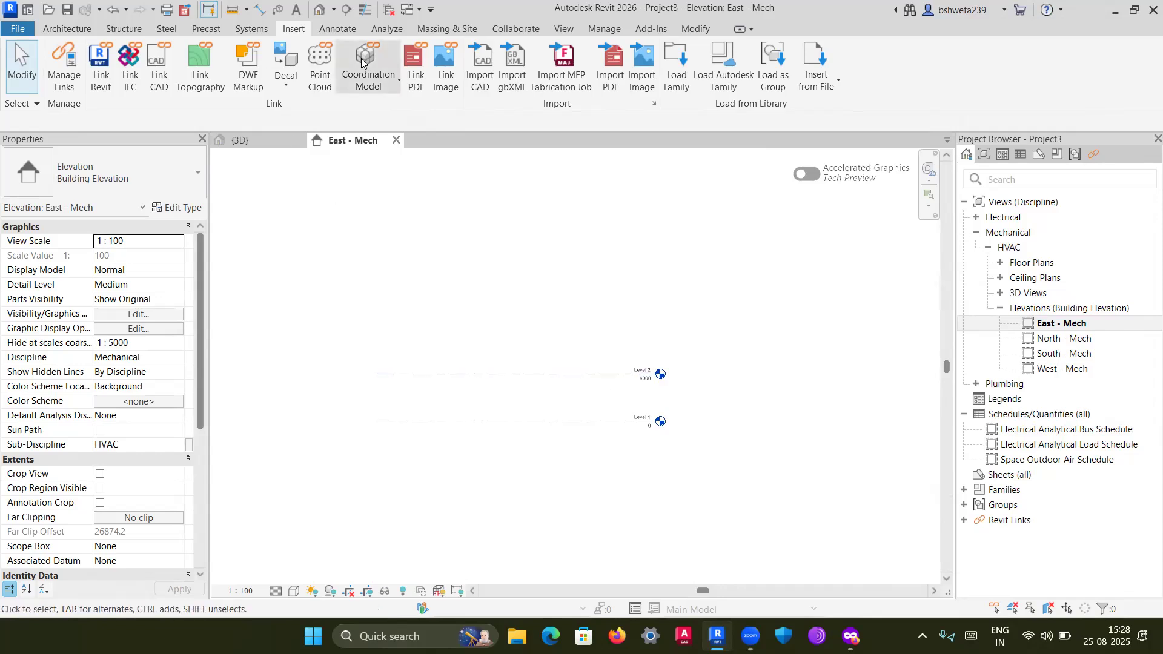
pyautogui.click(402, 590)
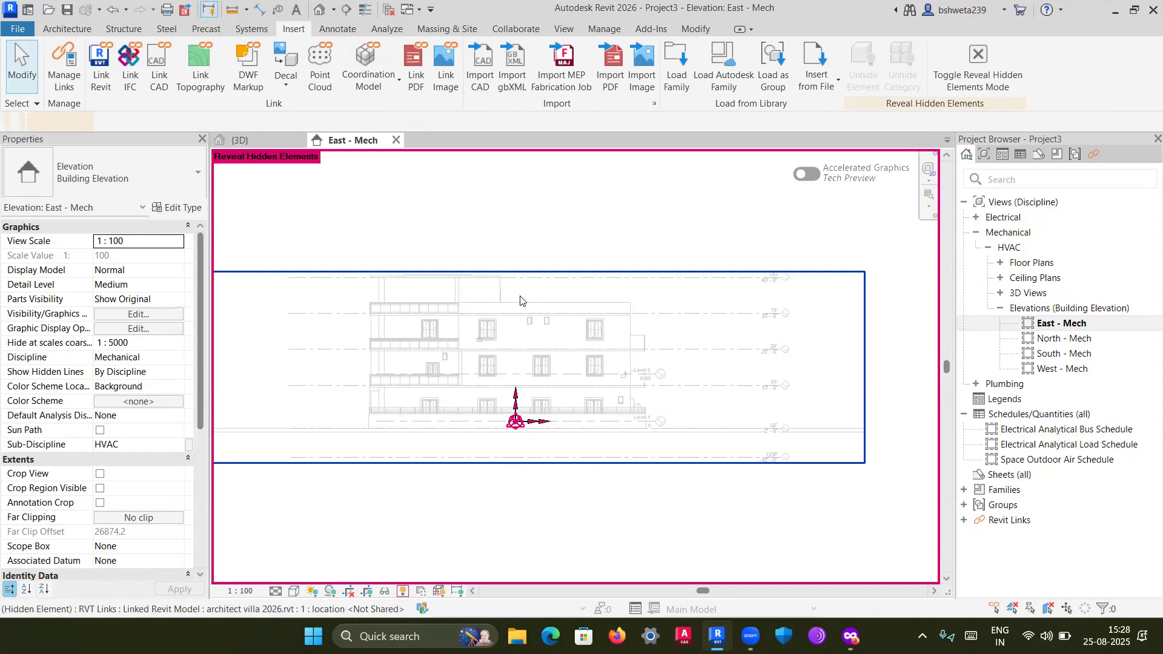
pyautogui.click(532, 282)
pyautogui.rightClick(531, 281)
pyautogui.moveTo(606, 317)
pyautogui.click(787, 316)
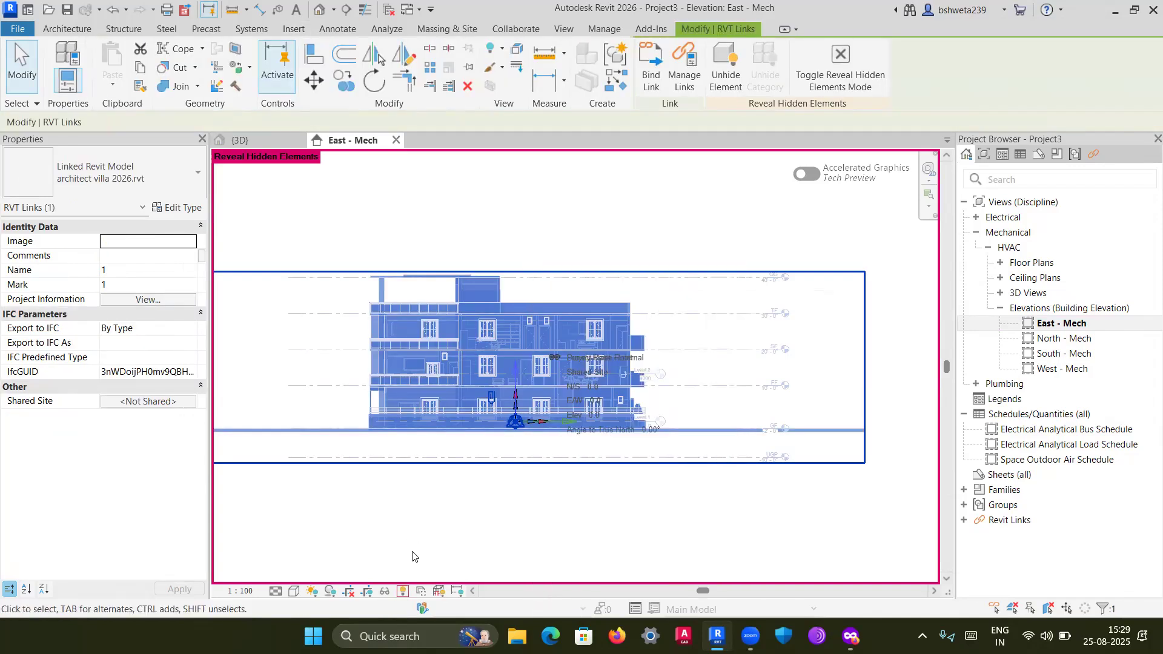
pyautogui.click(402, 592)
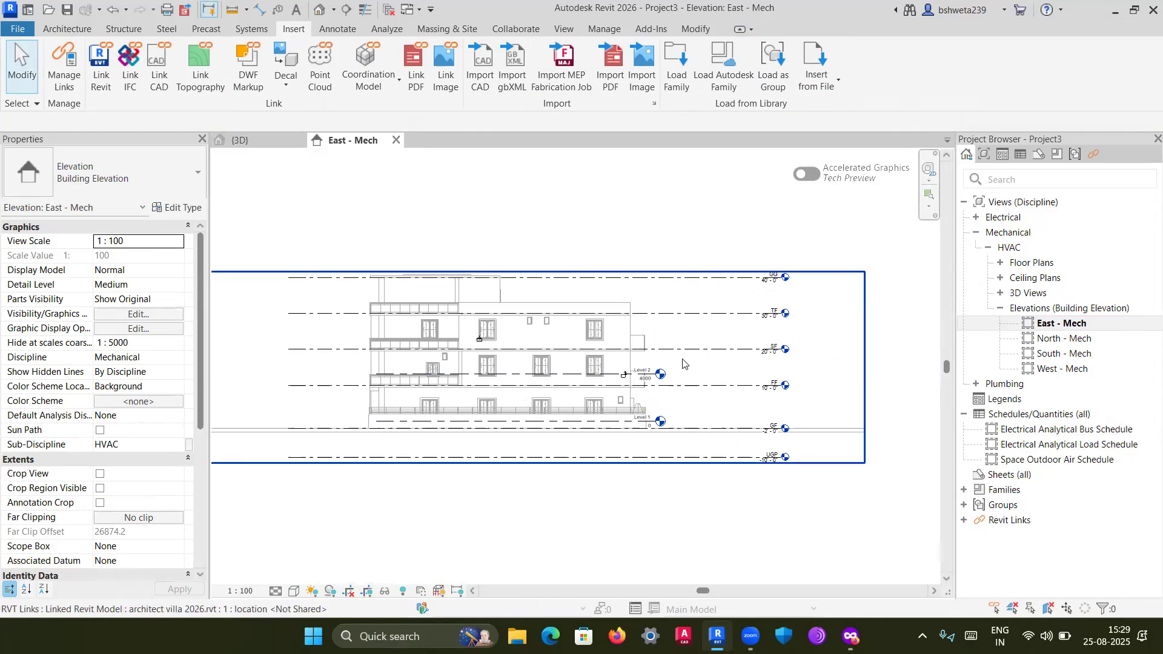
# Enable Room Bounding in the type properties of the linked architect villa 2026 model
pyautogui.click(599, 282)
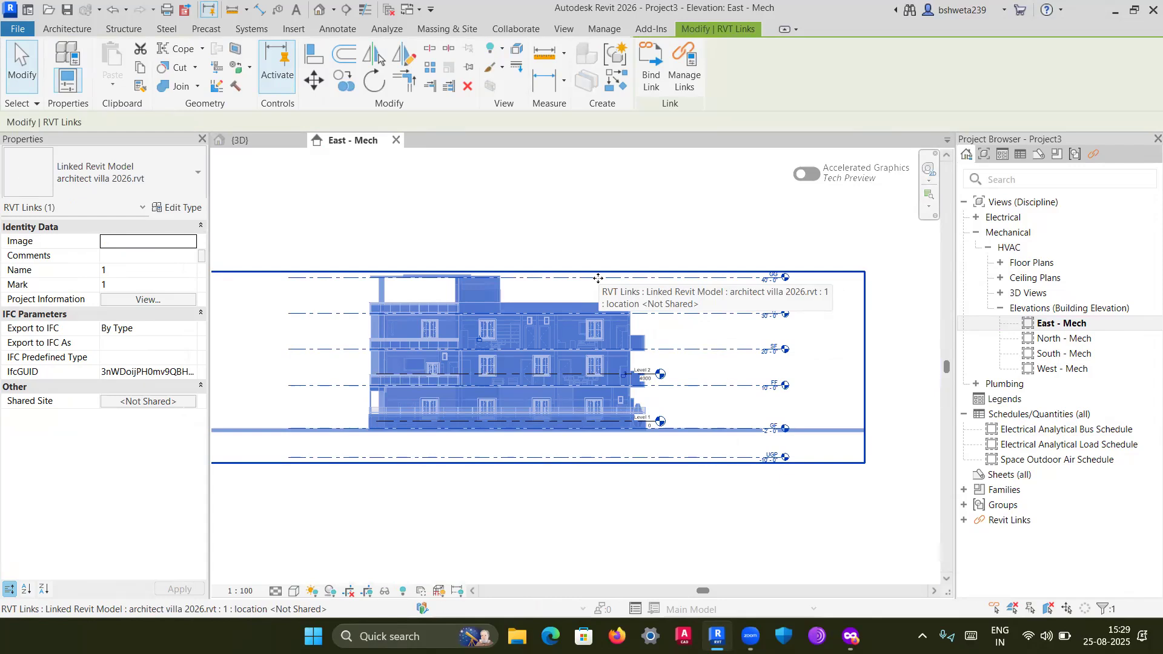
pyautogui.click(173, 209)
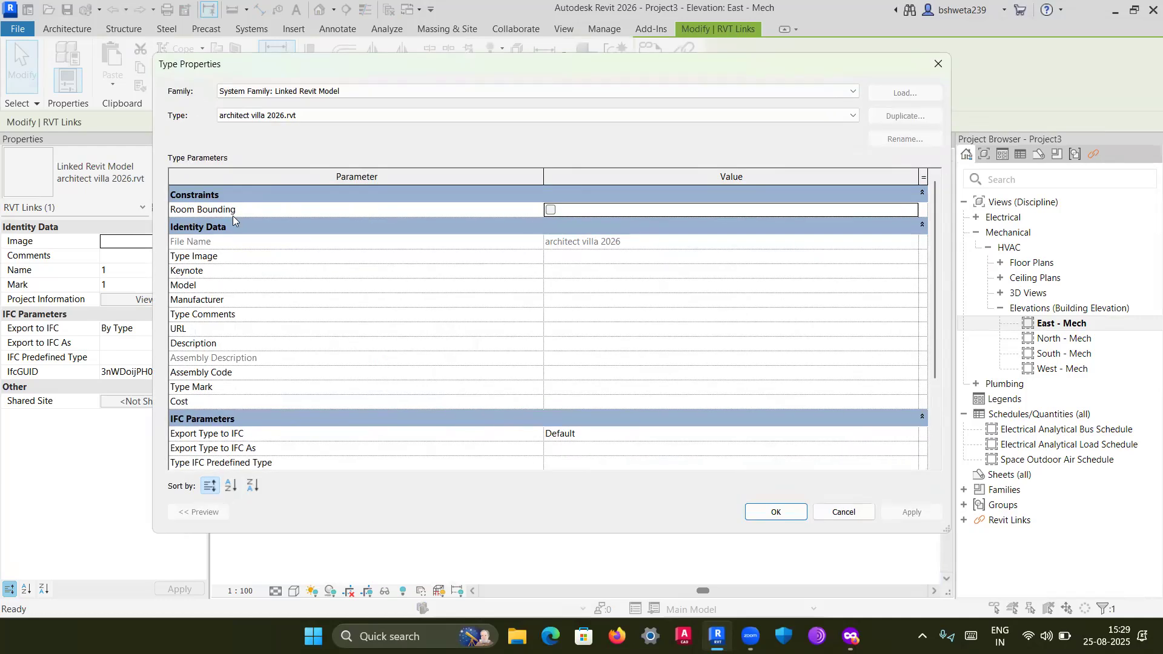
pyautogui.click(552, 210)
pyautogui.click(789, 513)
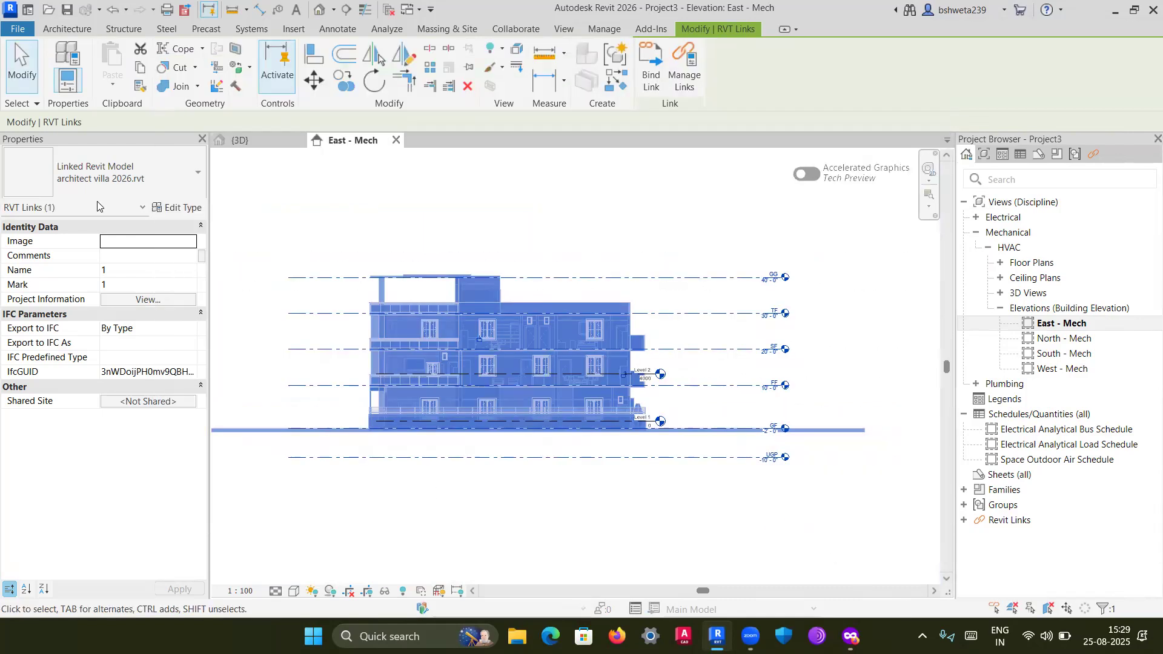
# Open the 1 - Mech floor plan and check the linked villa's Room Bounding setting in its type properties
pyautogui.click(999, 262)
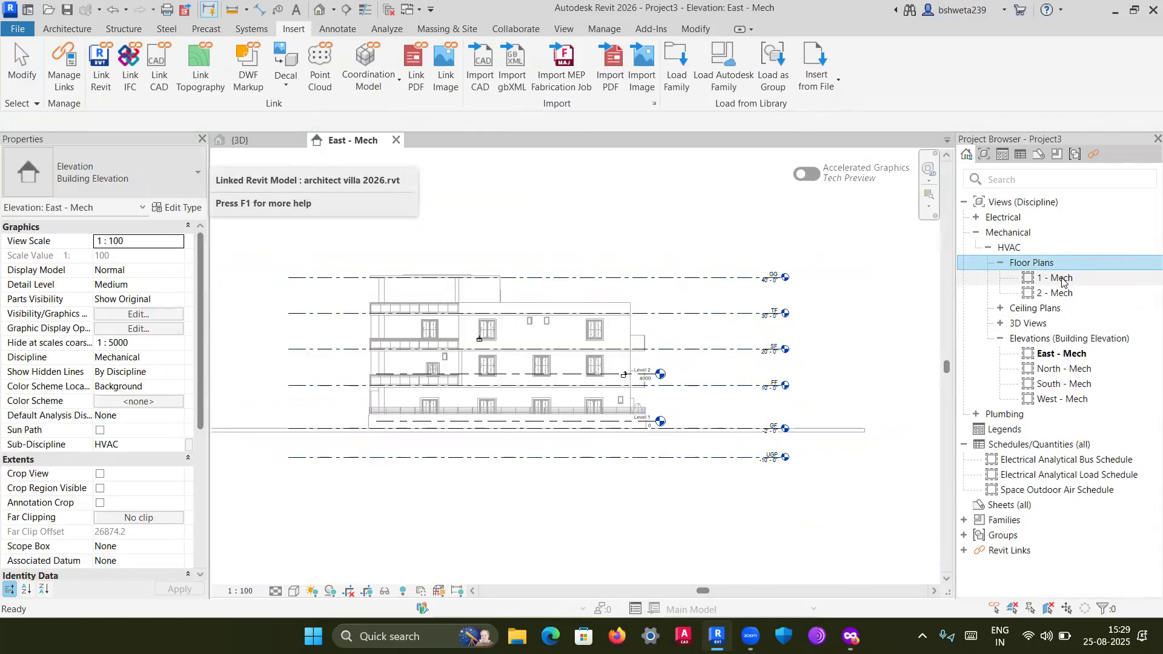
pyautogui.click(1060, 279)
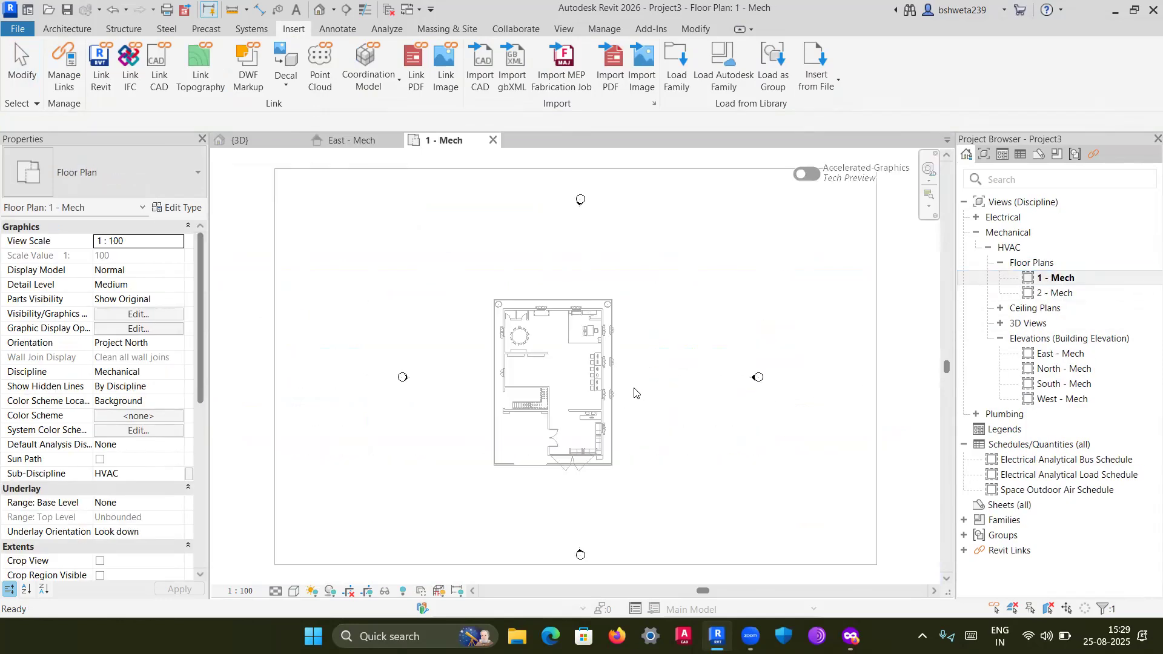
pyautogui.click(613, 369)
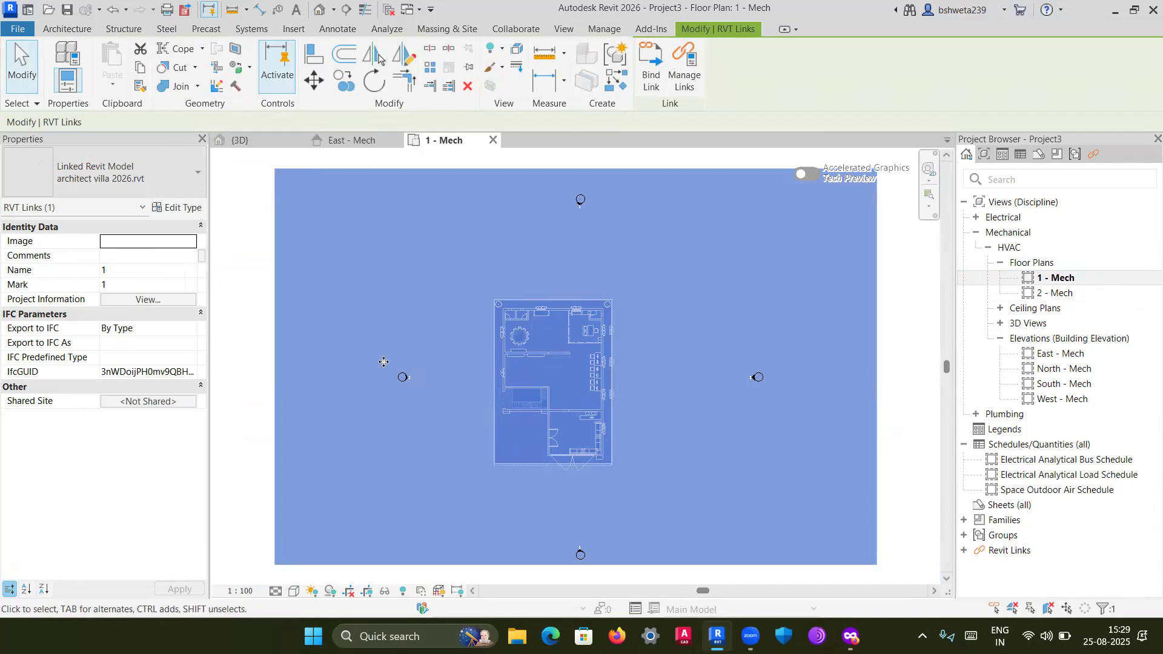
pyautogui.click(178, 207)
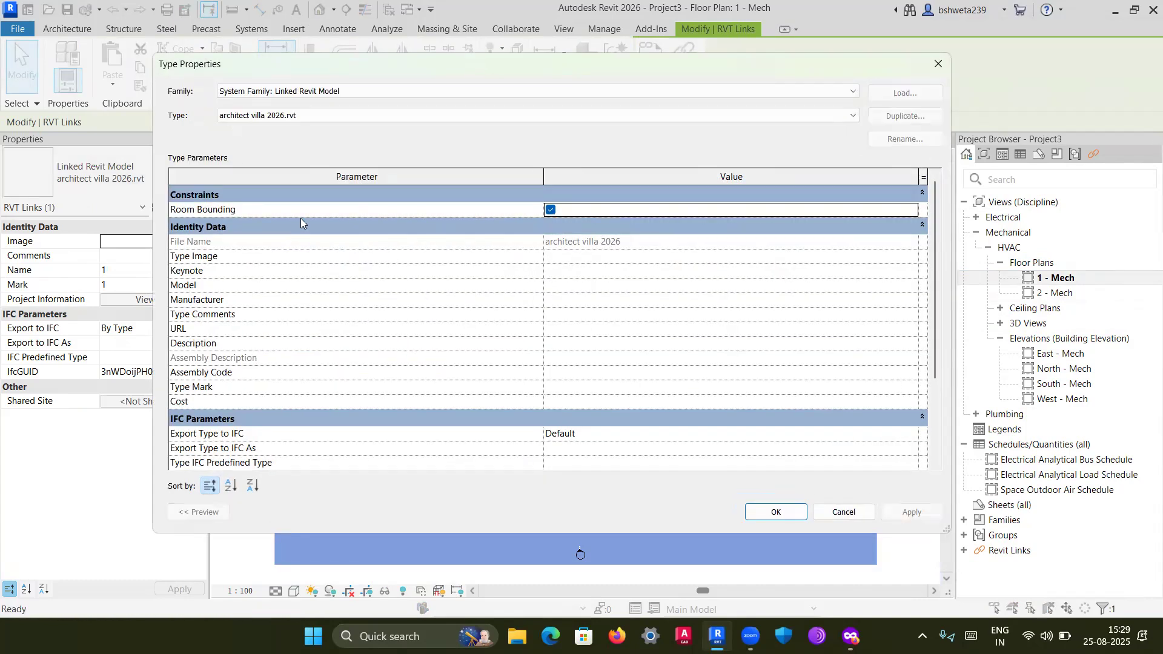
pyautogui.click(776, 512)
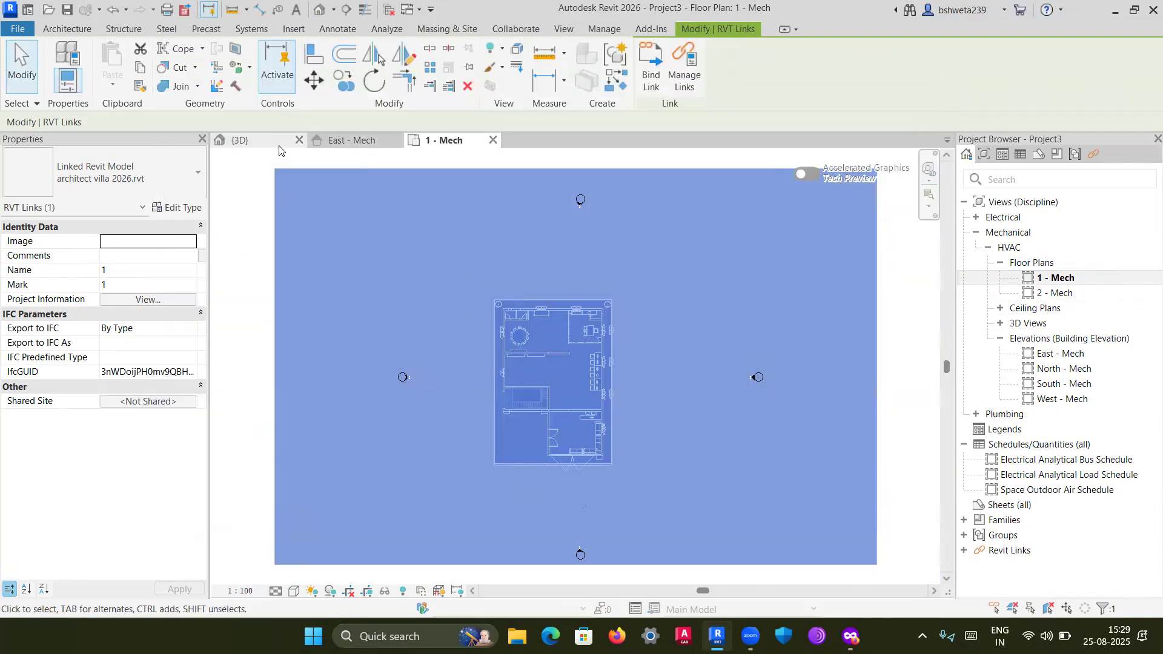
pyautogui.click(246, 312)
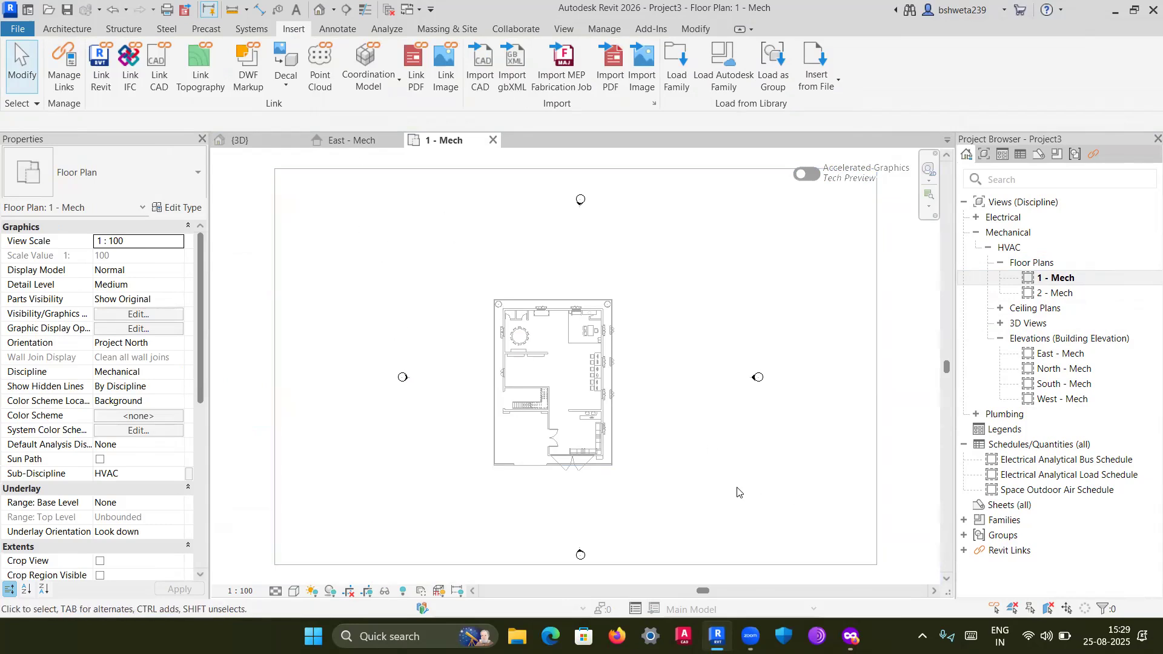
# Start Copy/Monitor on the linked architect villa 2026 model in the East - Mech elevation
pyautogui.click(358, 141)
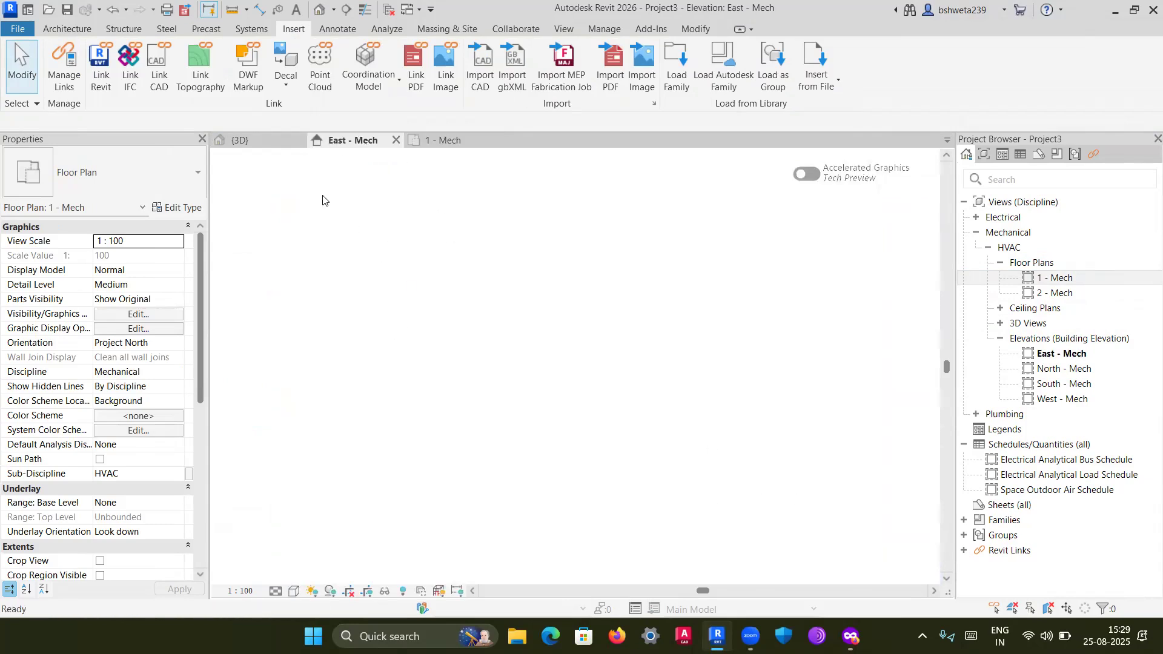
pyautogui.click(454, 141)
pyautogui.click(342, 141)
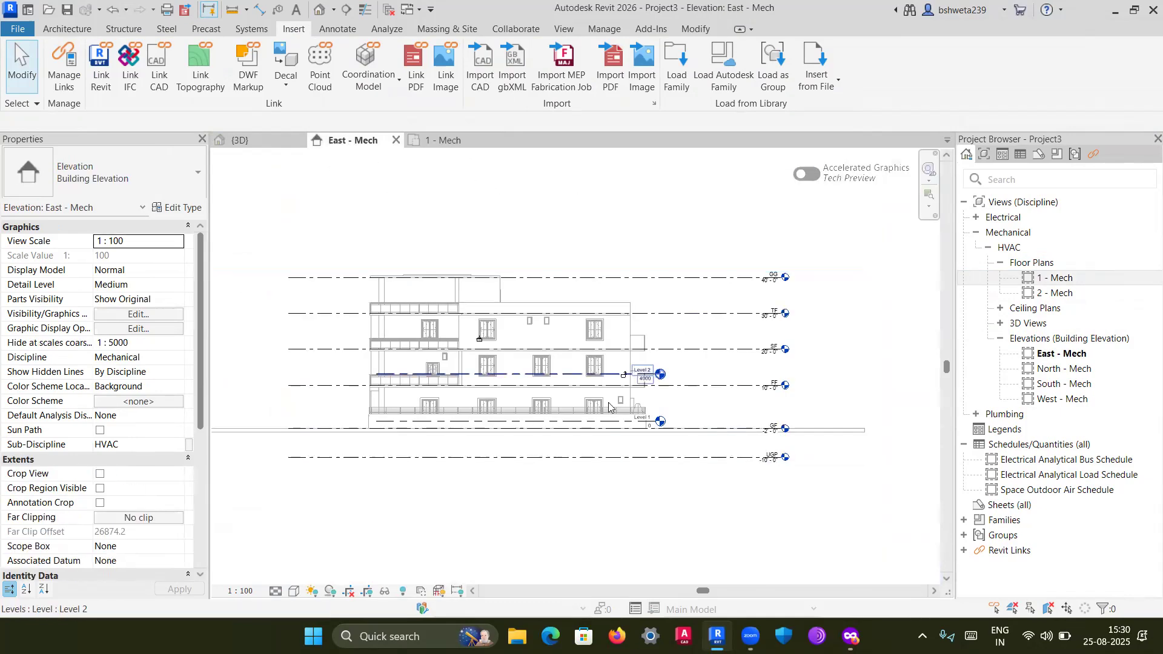
pyautogui.click(560, 275)
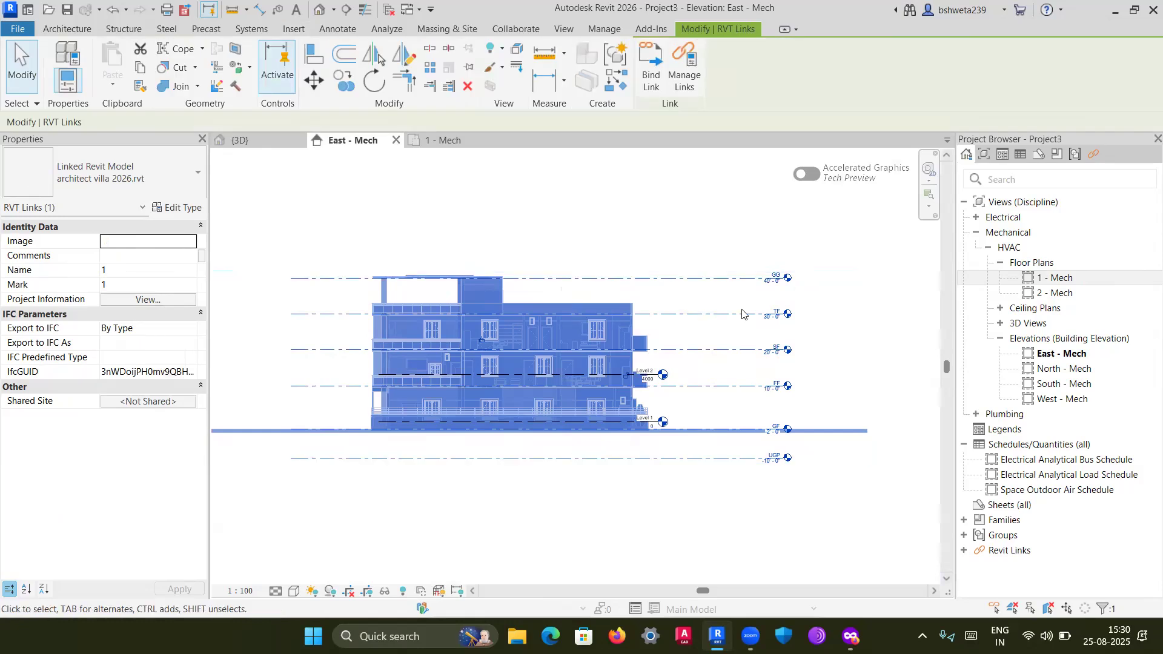
pyautogui.click(508, 29)
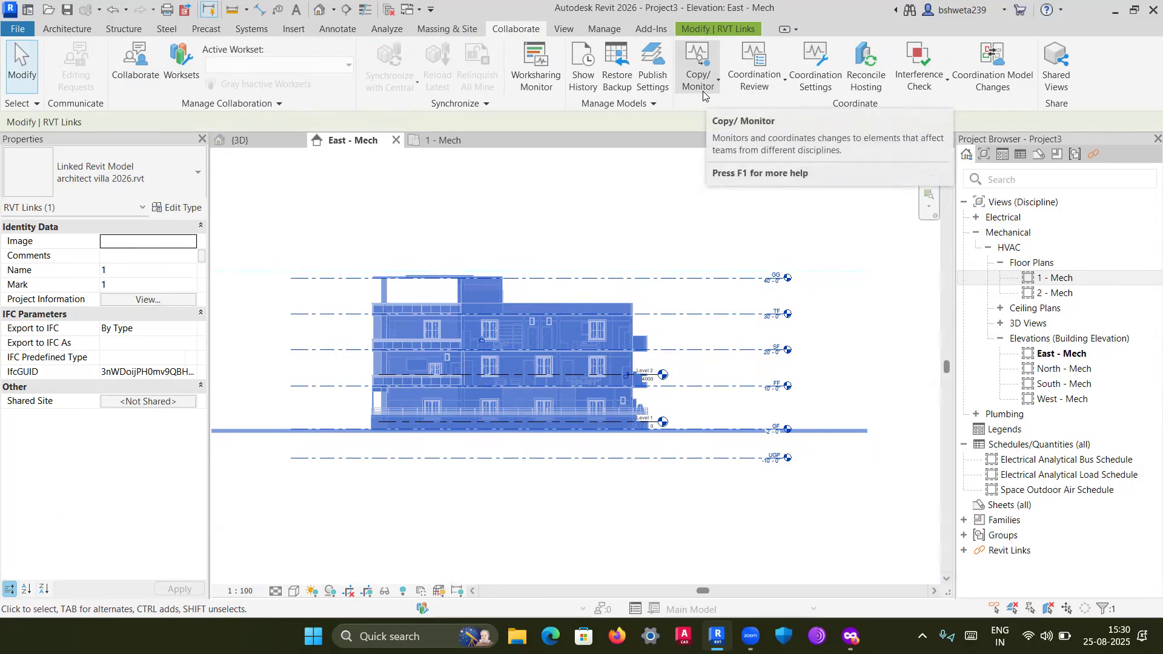
pyautogui.click(718, 82)
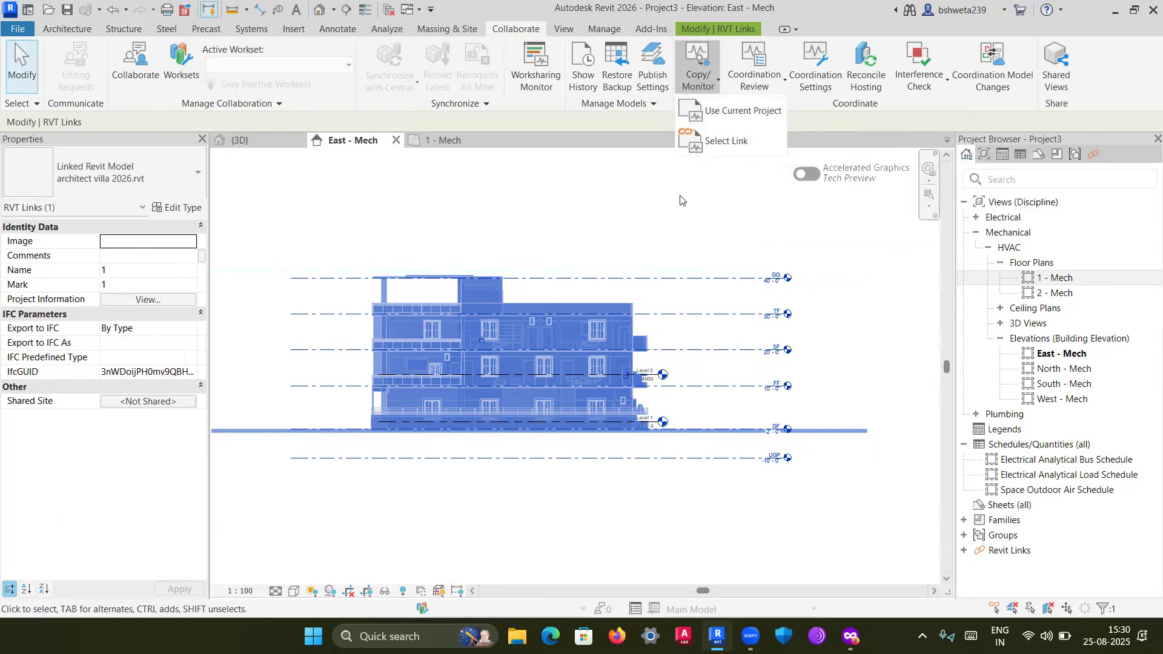
pyautogui.click(701, 148)
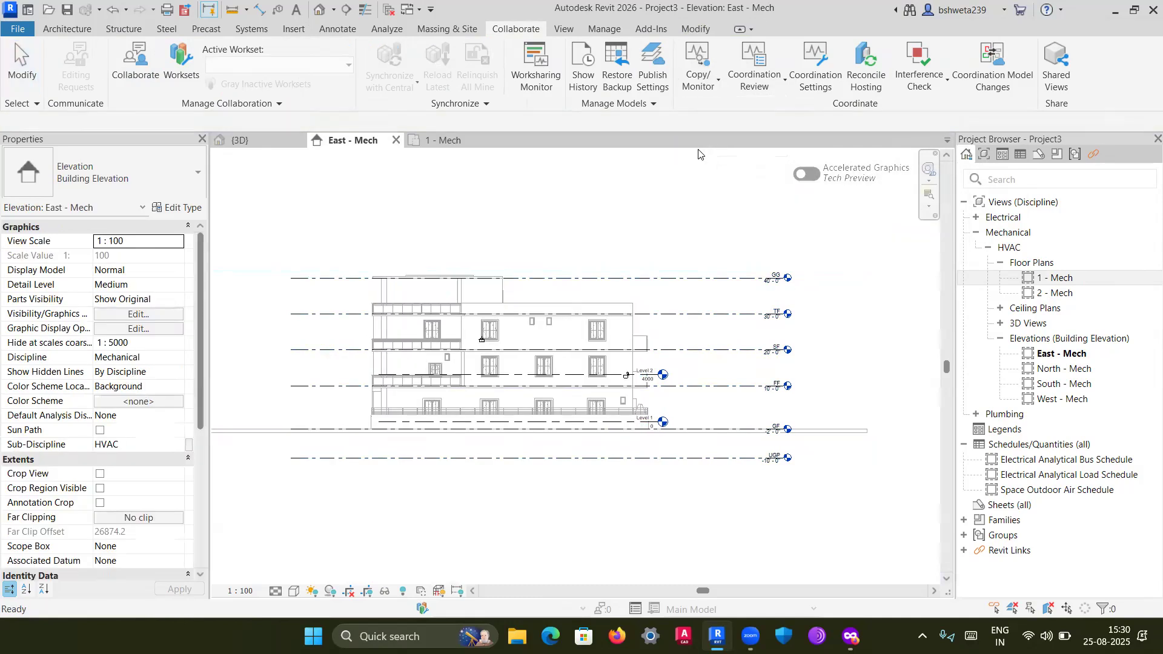
pyautogui.click(596, 280)
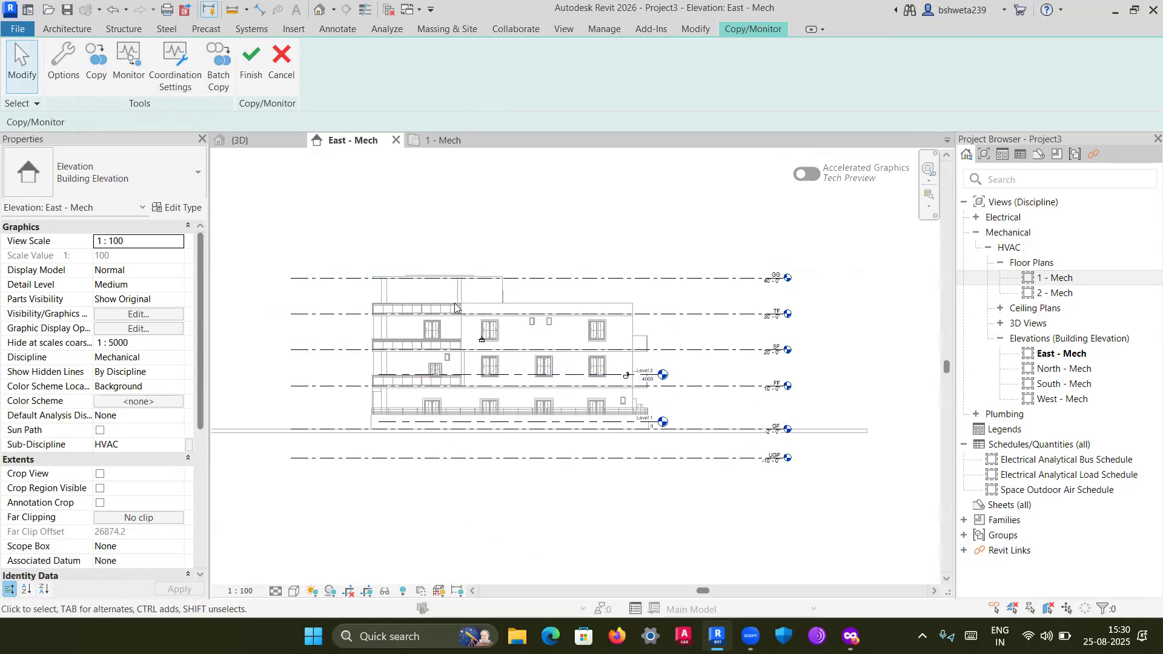
# Copy the linked villa's levels UGP, GF, FF, SF, TF and GG into the host project
pyautogui.click(92, 68)
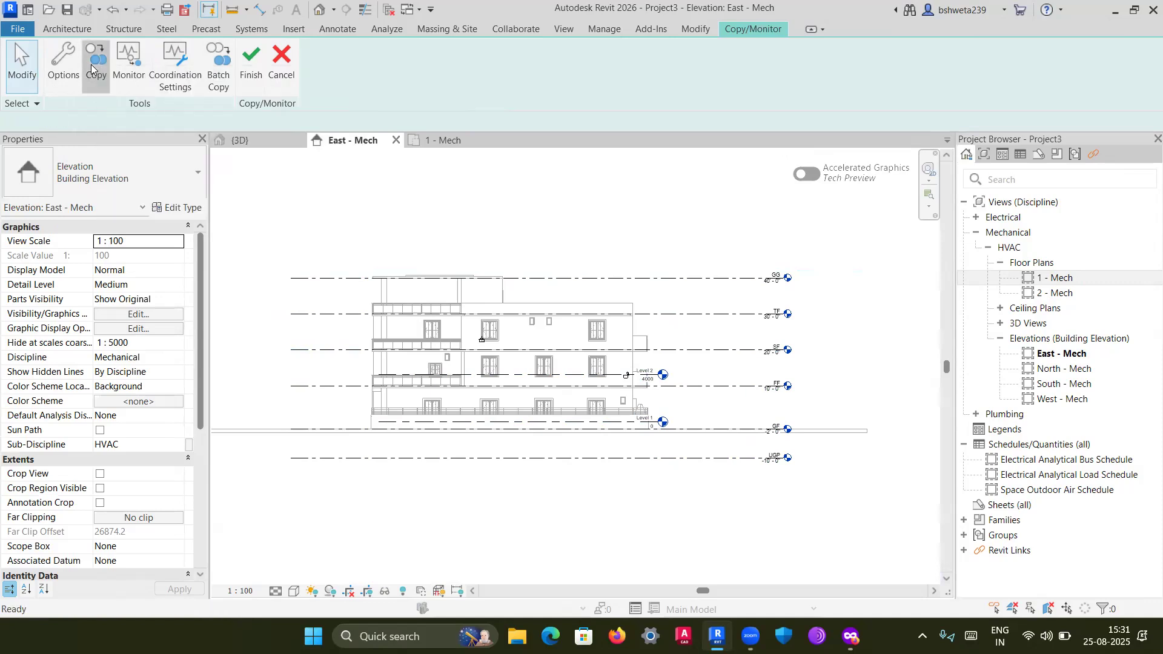
pyautogui.click(739, 459)
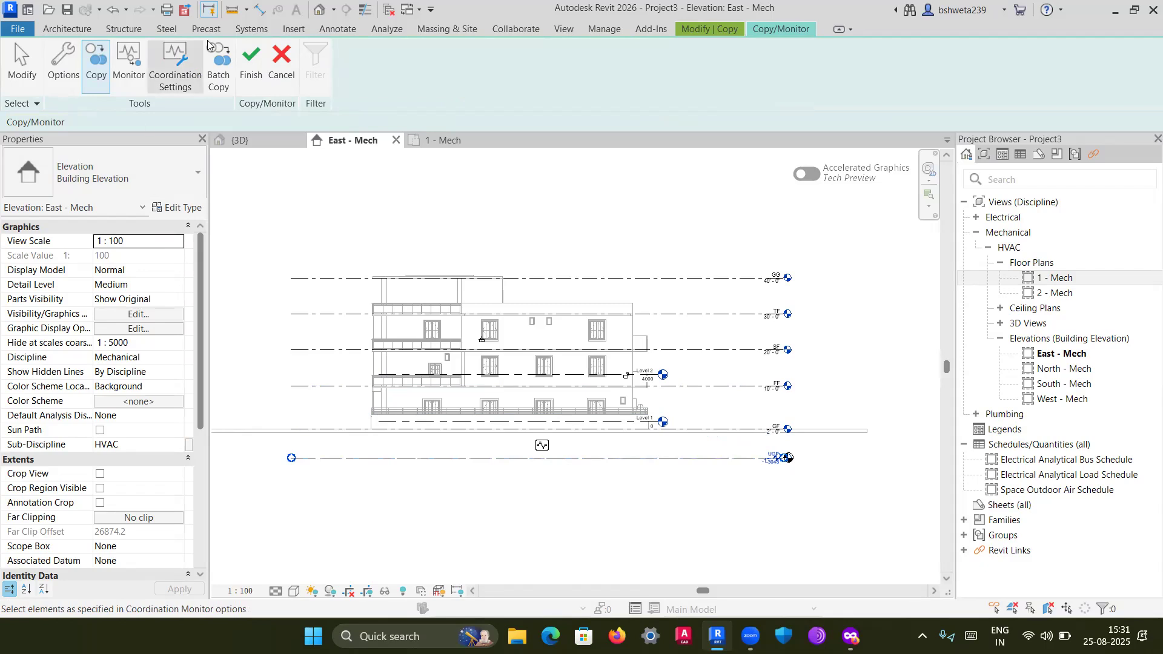
pyautogui.click(713, 429)
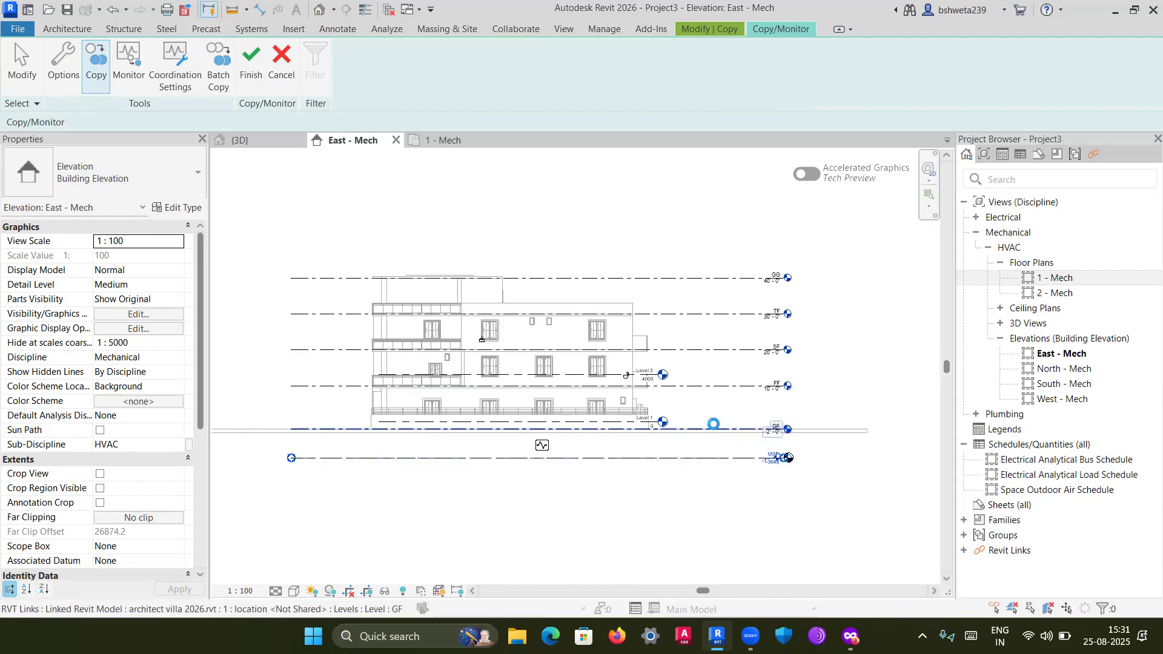
pyautogui.click(730, 386)
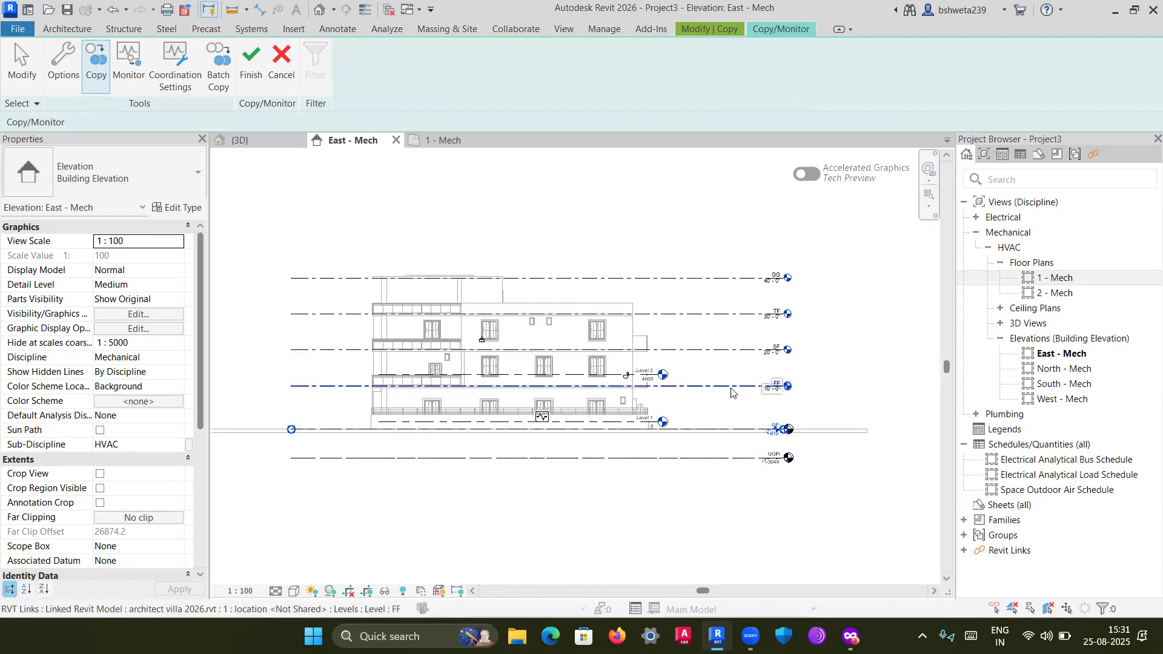
pyautogui.click(711, 348)
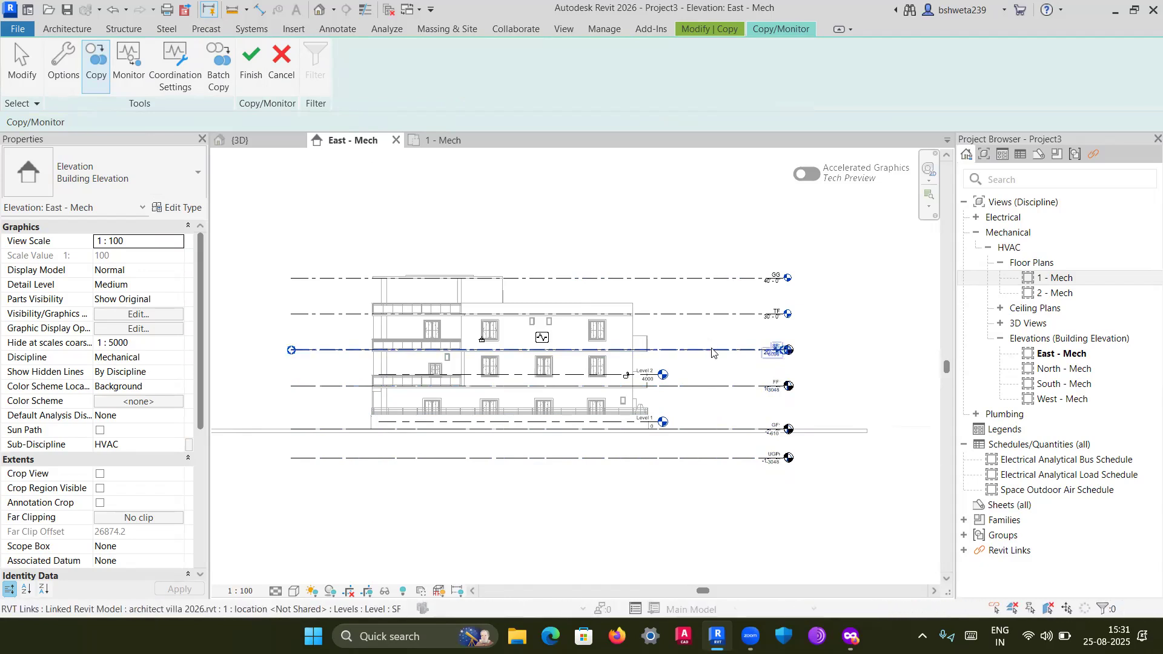
pyautogui.click(716, 314)
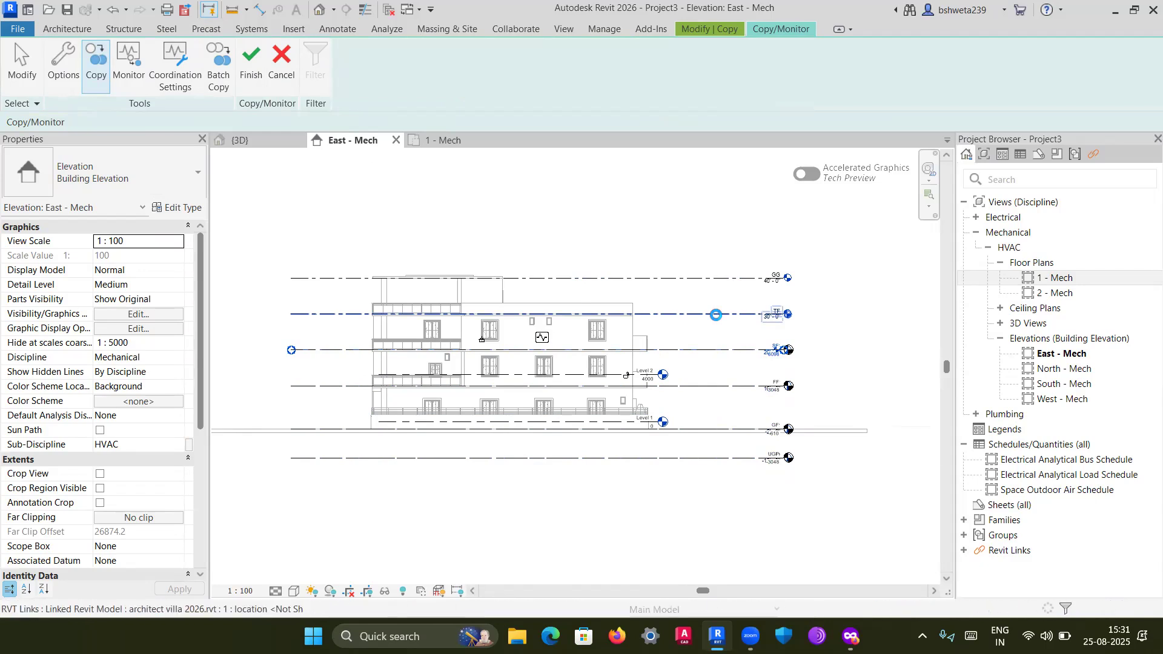
pyautogui.click(719, 281)
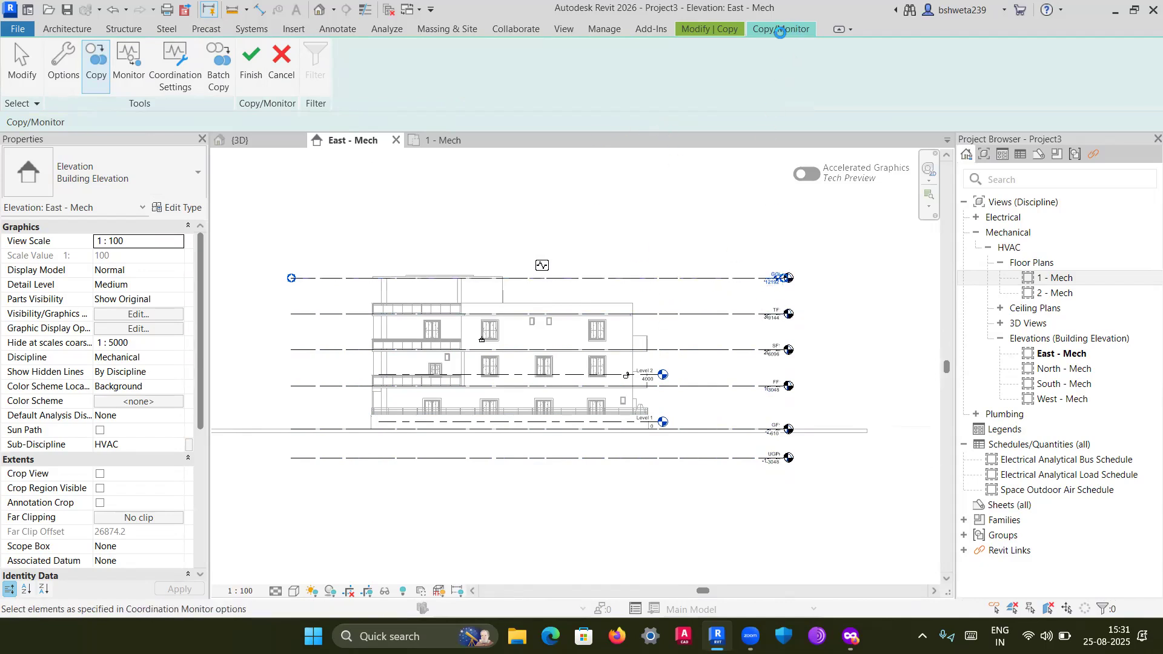
# Try to monitor the host project's Level 1, and finish the Copy/Monitor session
pyautogui.click(122, 67)
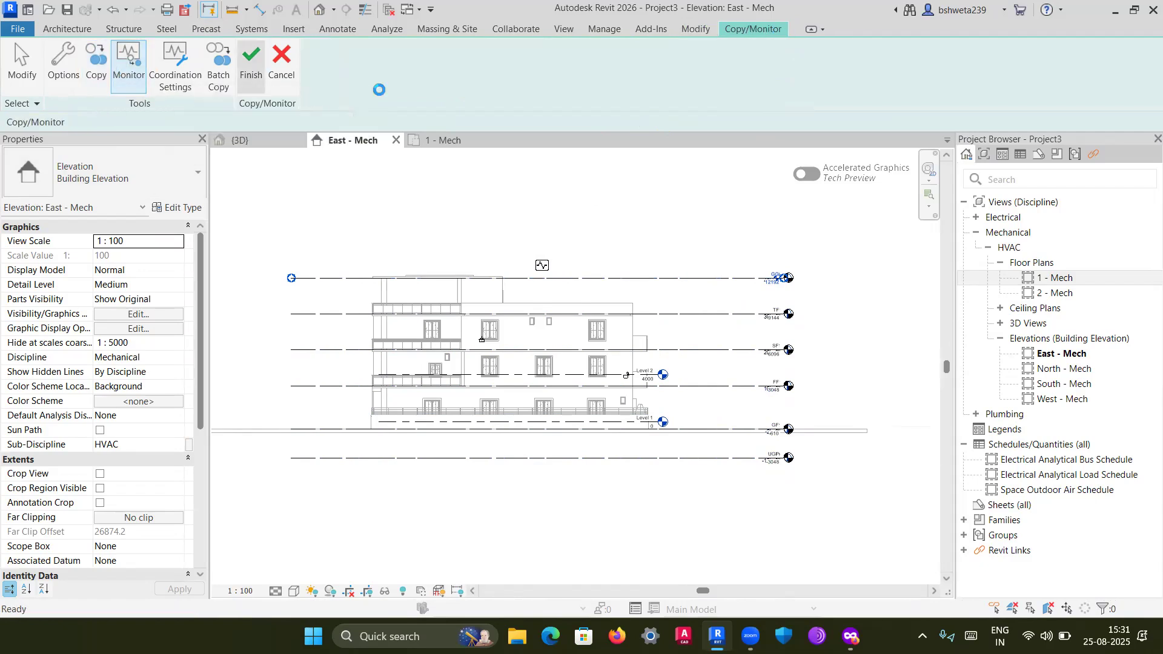
pyautogui.click(595, 423)
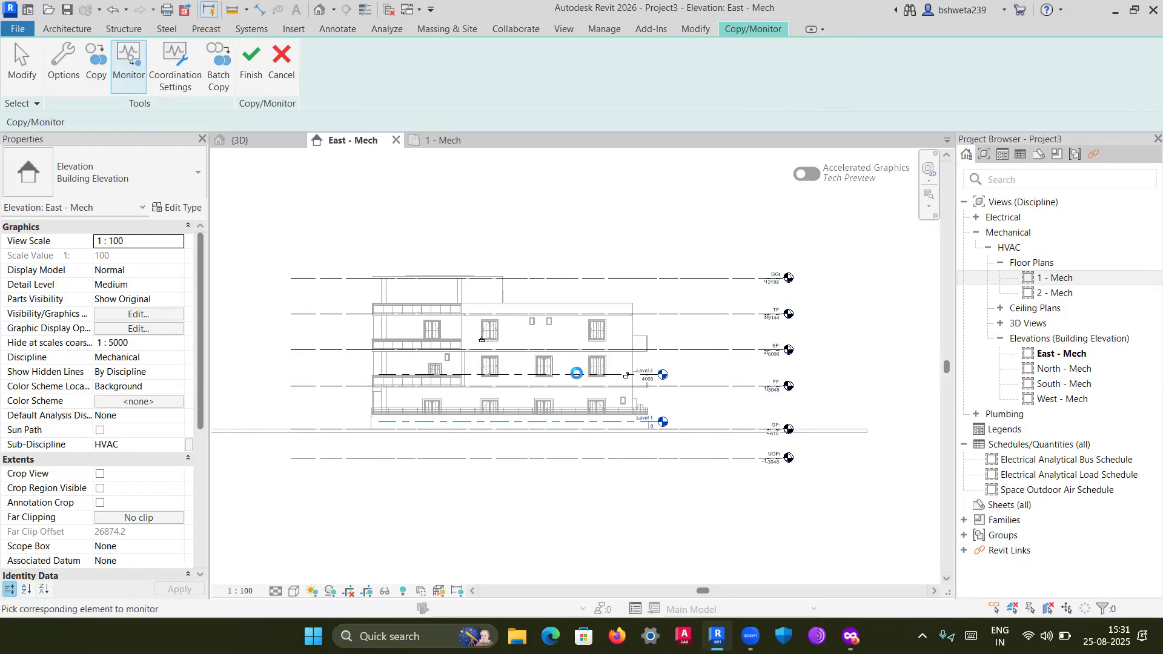
pyautogui.click(257, 65)
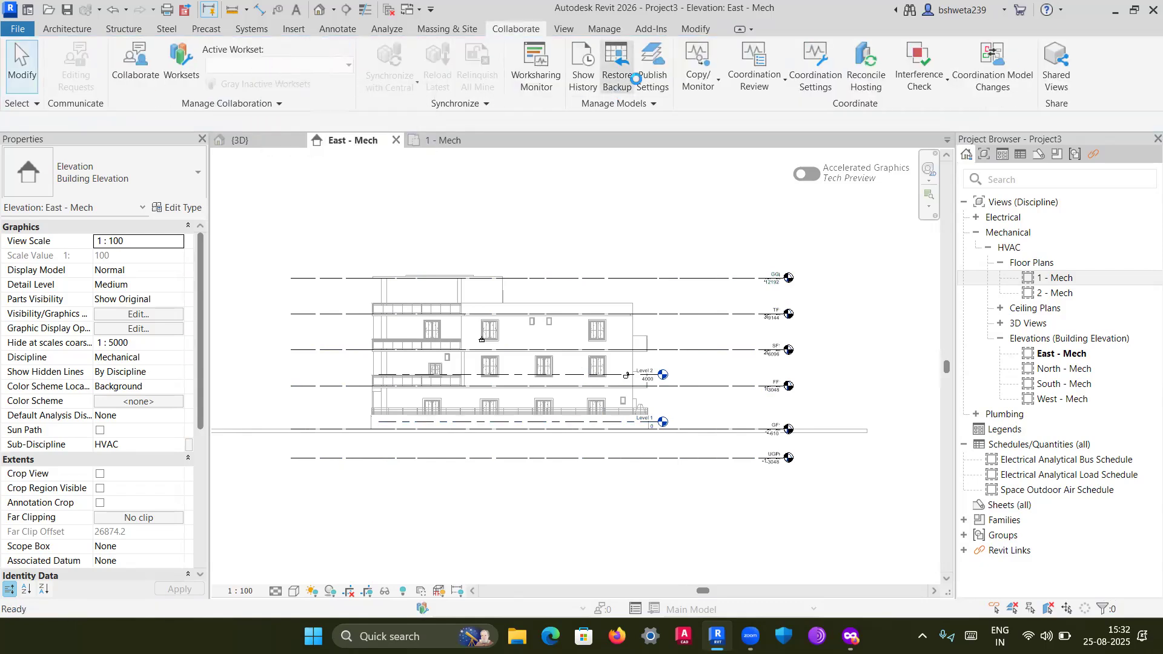
# Restart Copy/Monitor on the linked villa, try to monitor the host's Level 2, and finish the session
pyautogui.click(713, 82)
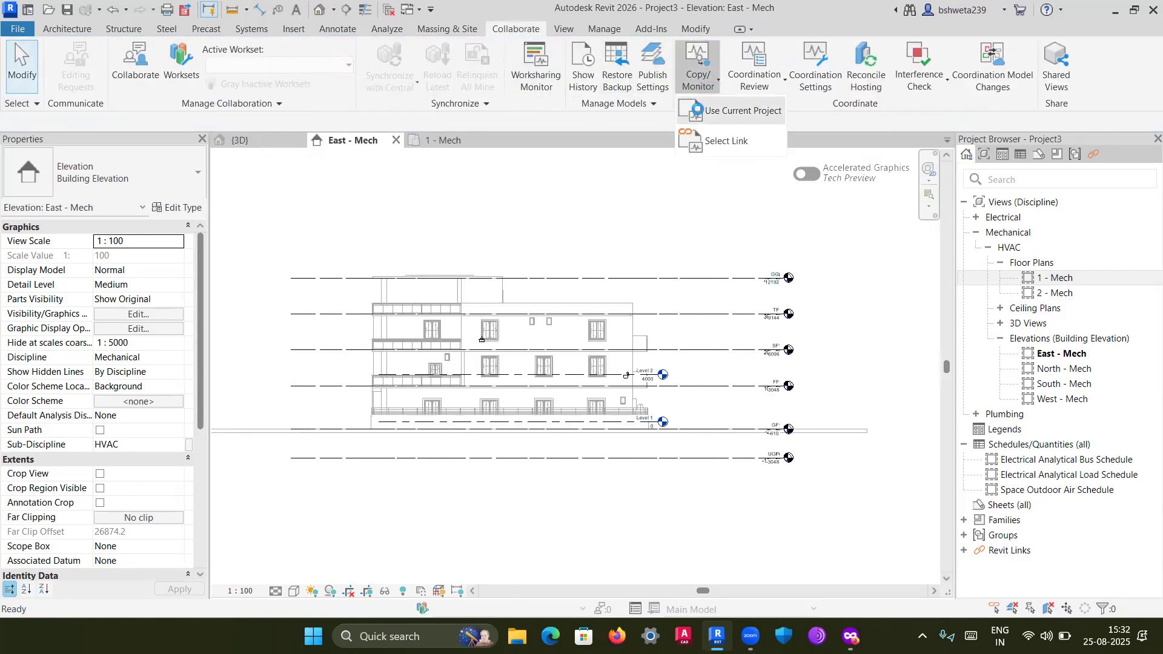
pyautogui.click(718, 146)
pyautogui.click(484, 278)
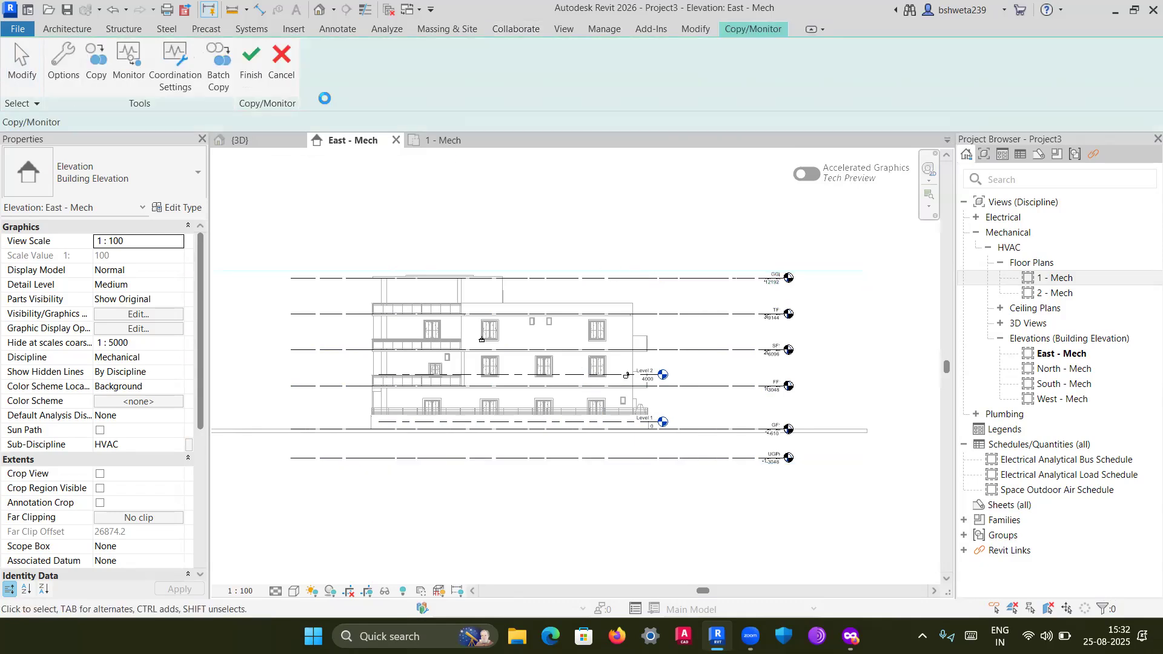
pyautogui.click(129, 66)
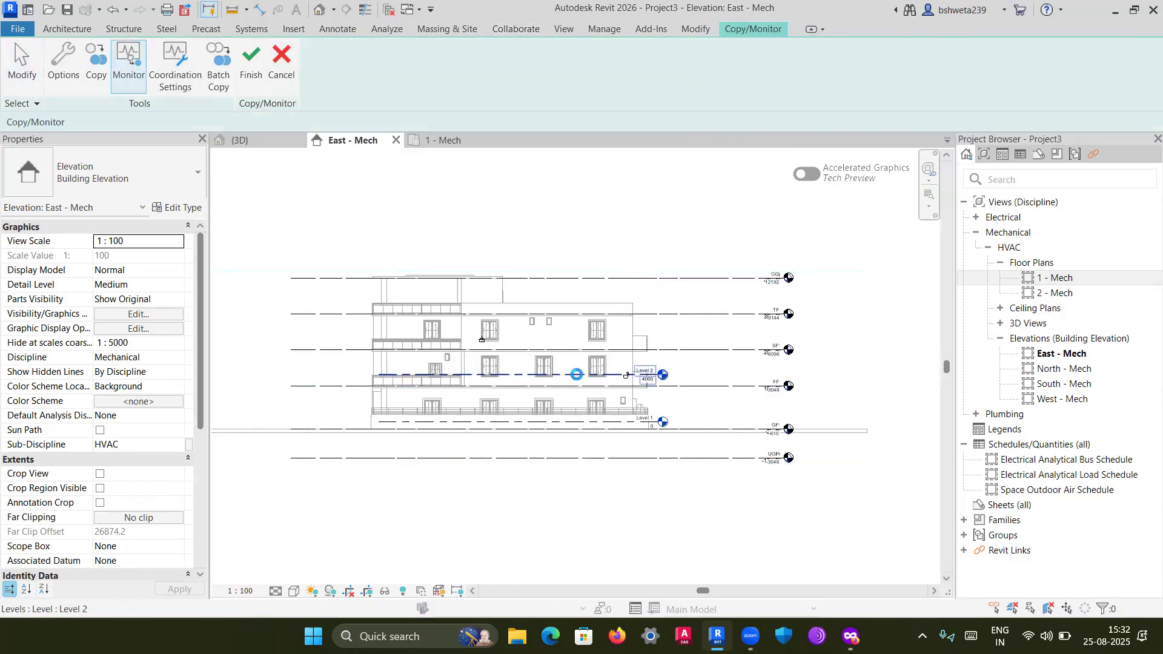
pyautogui.click(576, 374)
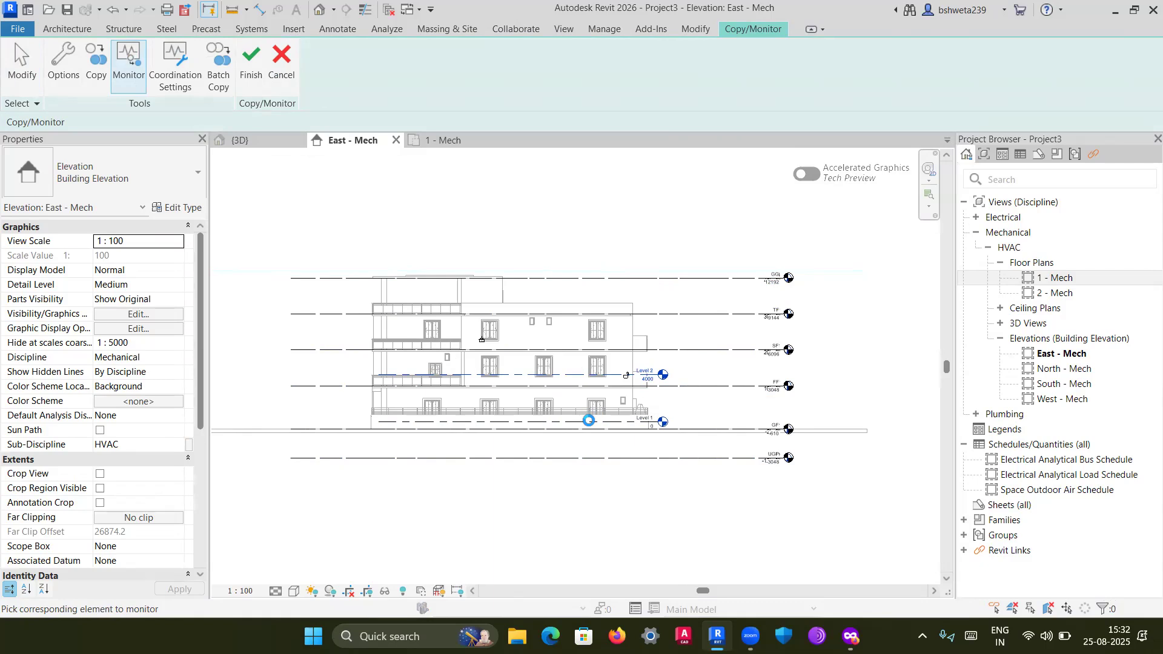
pyautogui.click(251, 63)
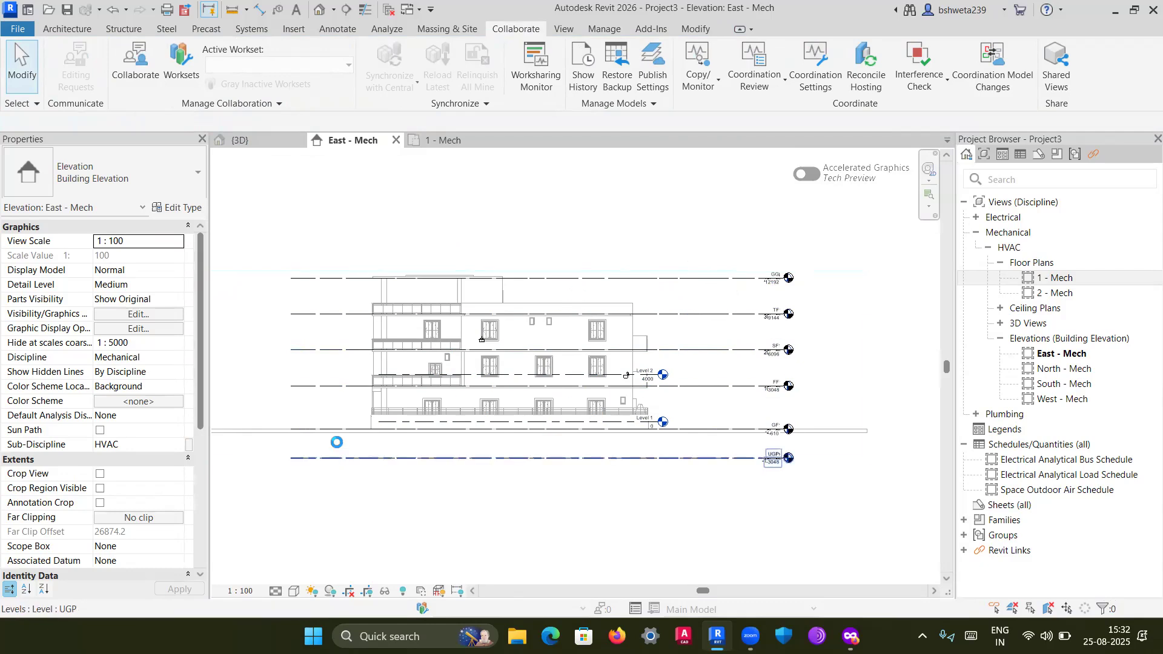
# Hide the linked architect villa 2026 model in the East - Mech elevation
pyautogui.click(262, 431)
pyautogui.rightClick(263, 431)
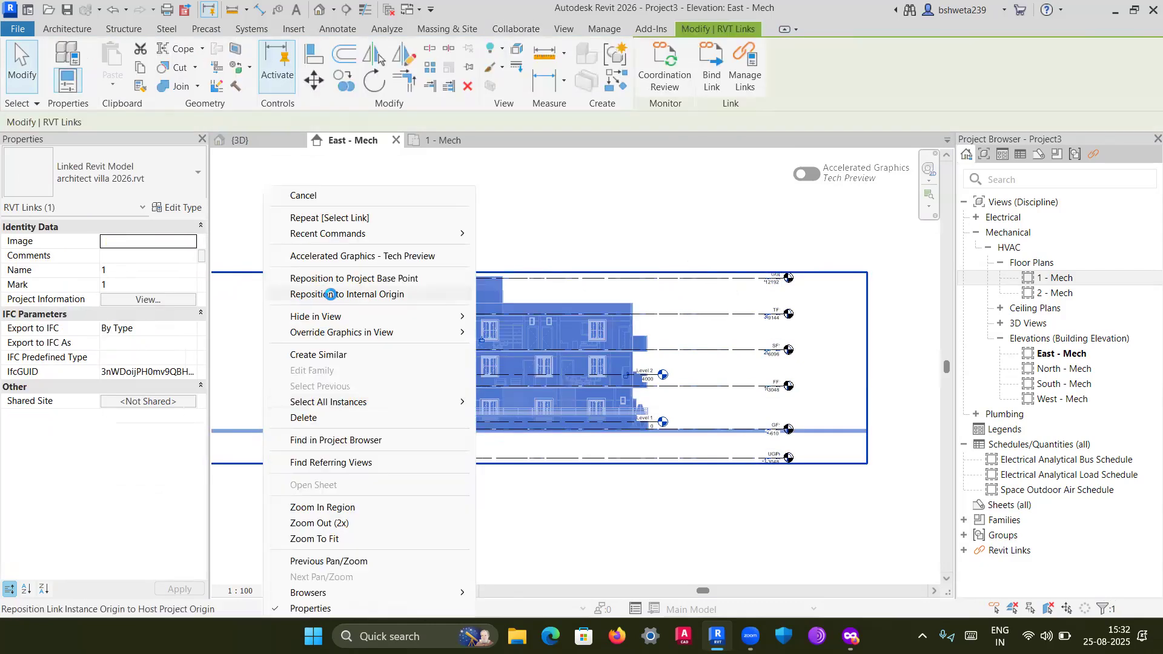
pyautogui.moveTo(466, 317)
pyautogui.click(551, 316)
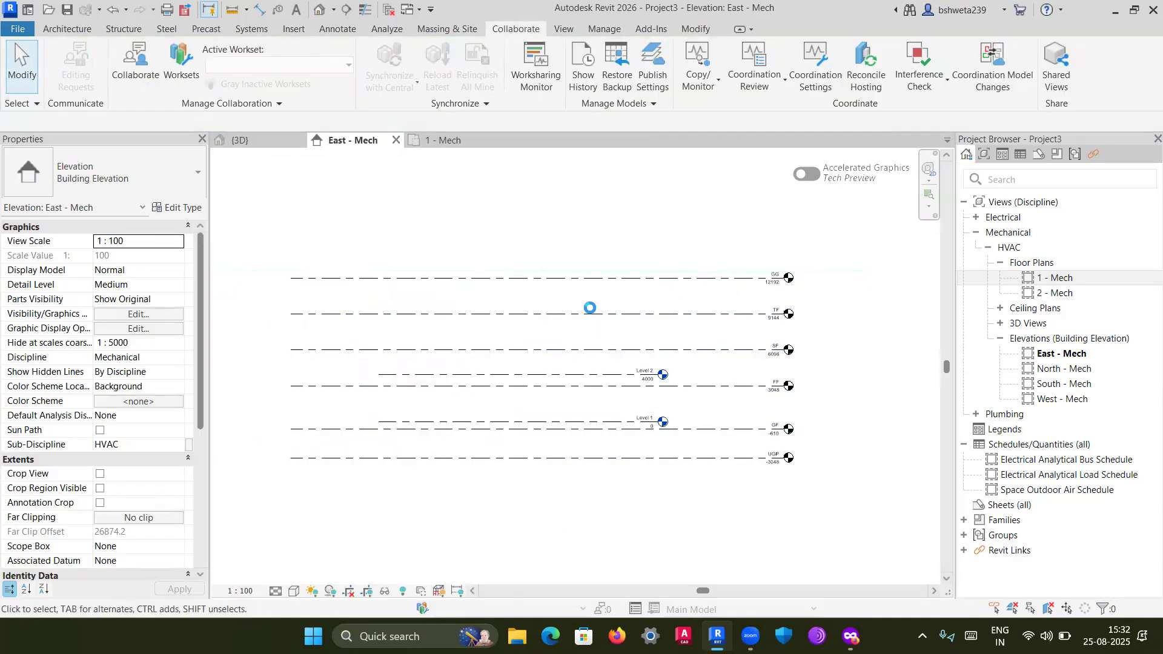
# Extend both ends of the copied level lines outward in the East - Mech elevation, using level GG
pyautogui.click(615, 280)
pyautogui.scroll(2, 784, 278)
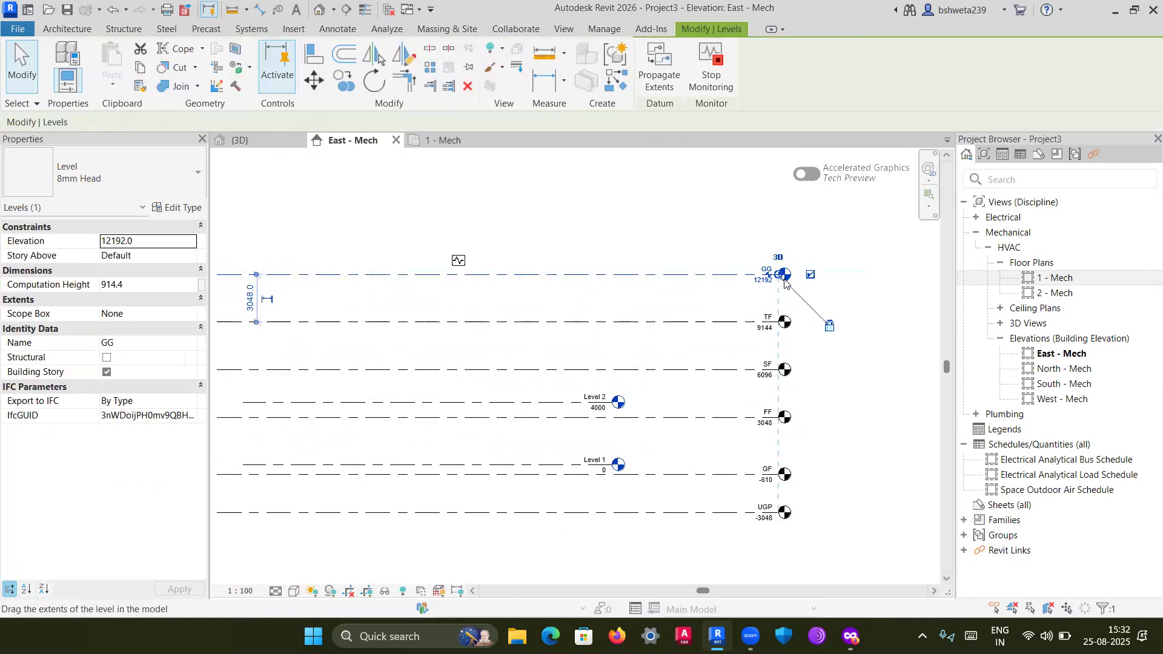
pyautogui.moveTo(781, 276); pyautogui.dragTo(925, 275)
pyautogui.scroll(-3, 726, 327)
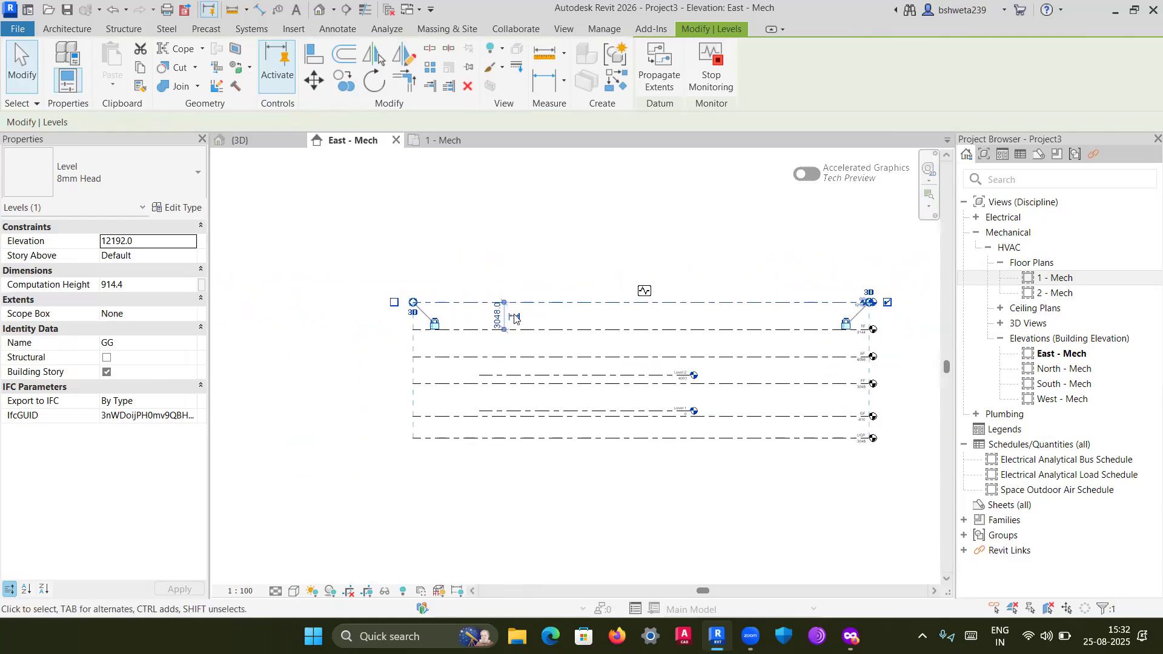
pyautogui.moveTo(413, 302); pyautogui.dragTo(280, 302)
pyautogui.click(491, 258)
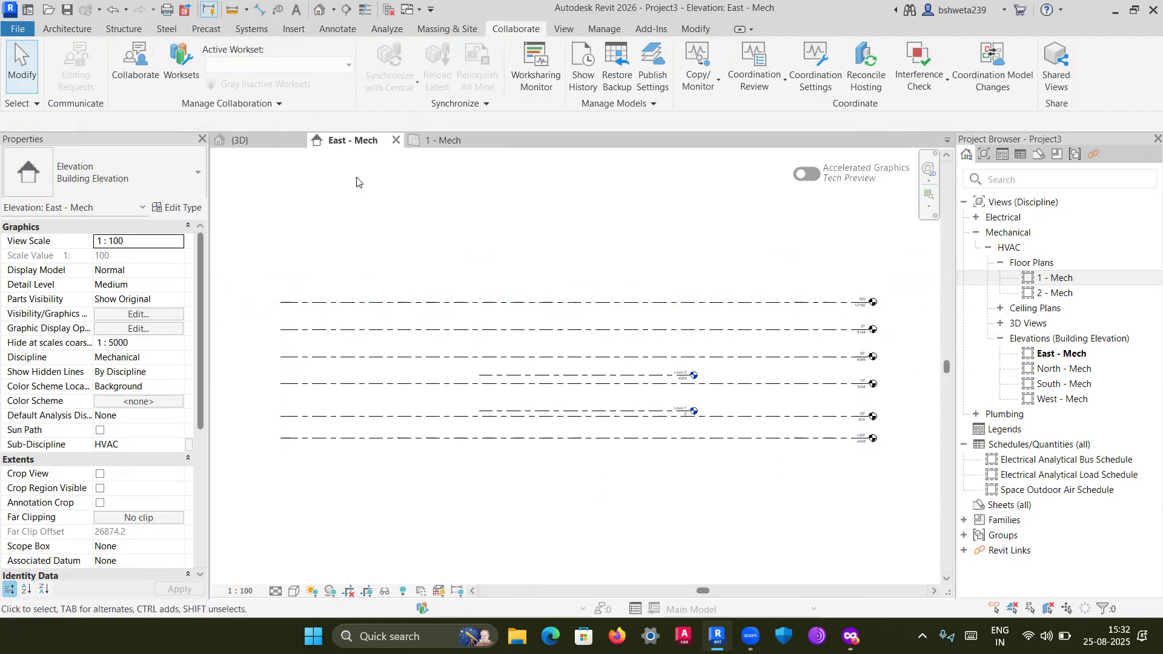
# Check the copied levels in the North - Mech and South - Mech elevations, and close them and the 1 - Mech plan
pyautogui.doubleClick(1071, 369)
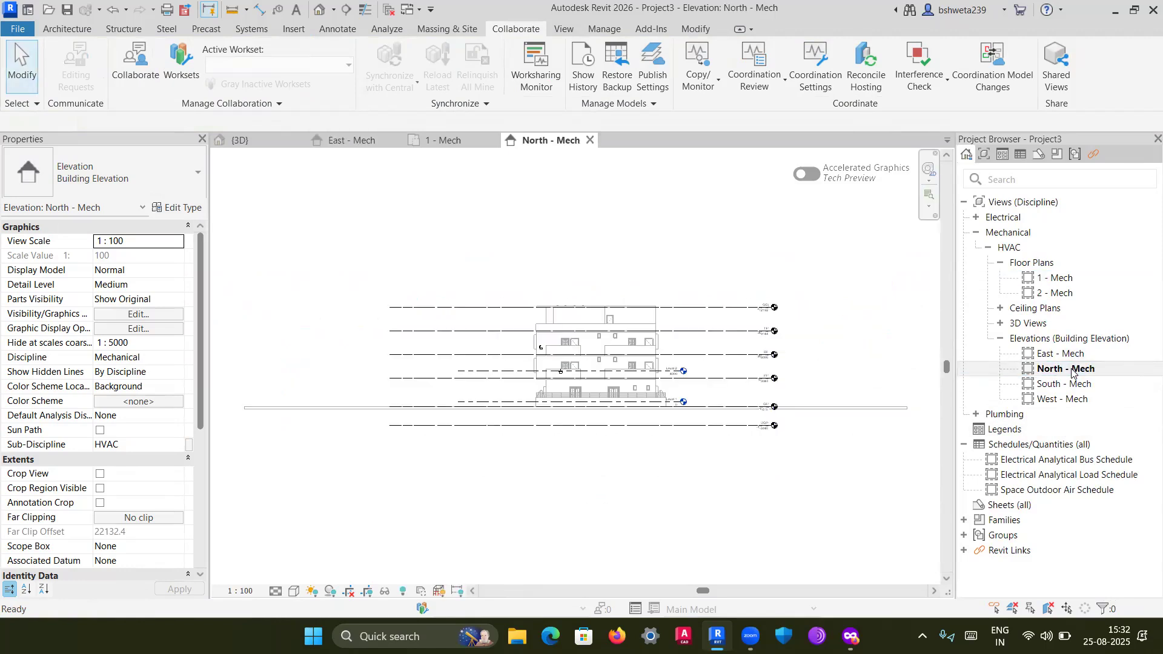
pyautogui.click(1070, 384)
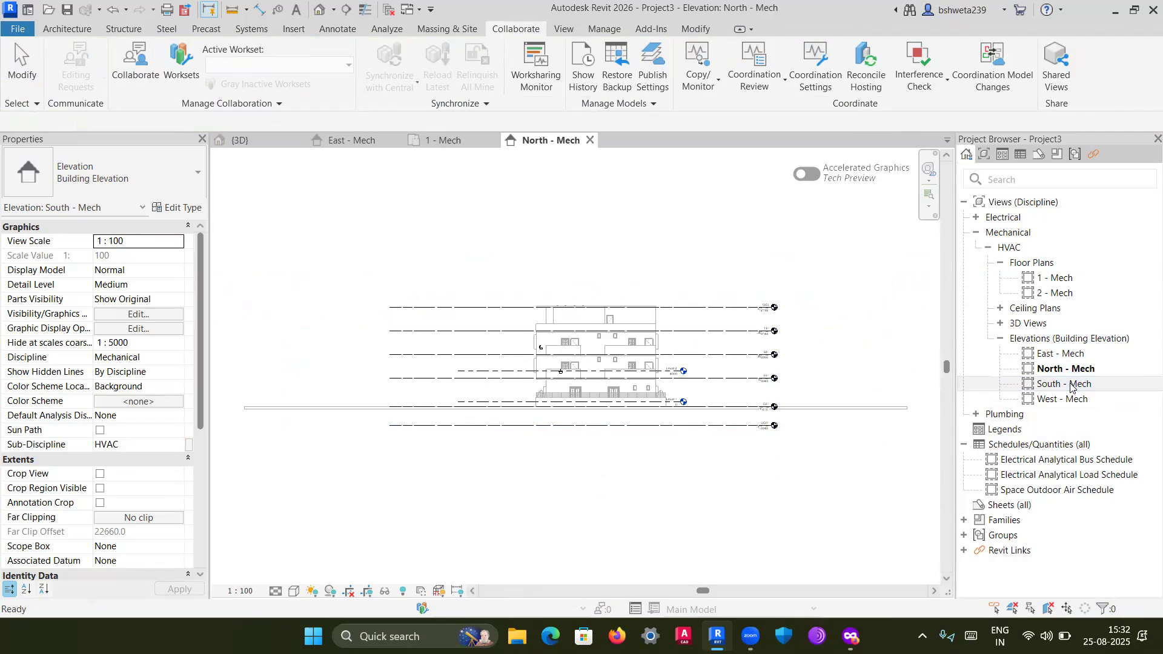
pyautogui.doubleClick(1070, 384)
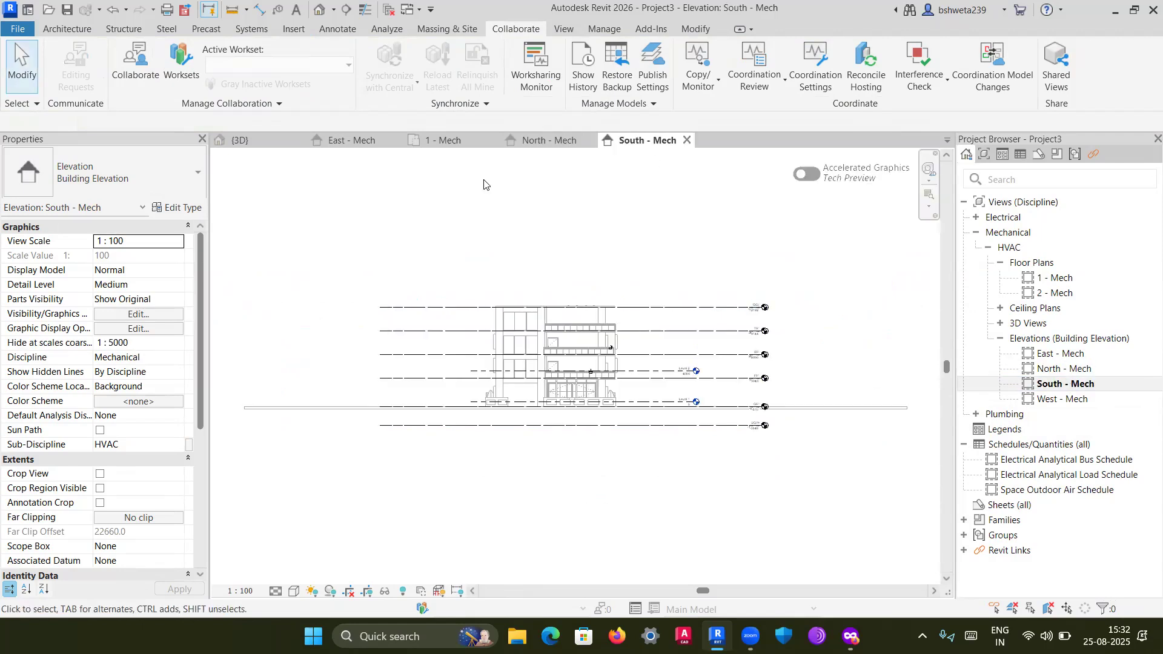
pyautogui.click(687, 141)
pyautogui.click(591, 141)
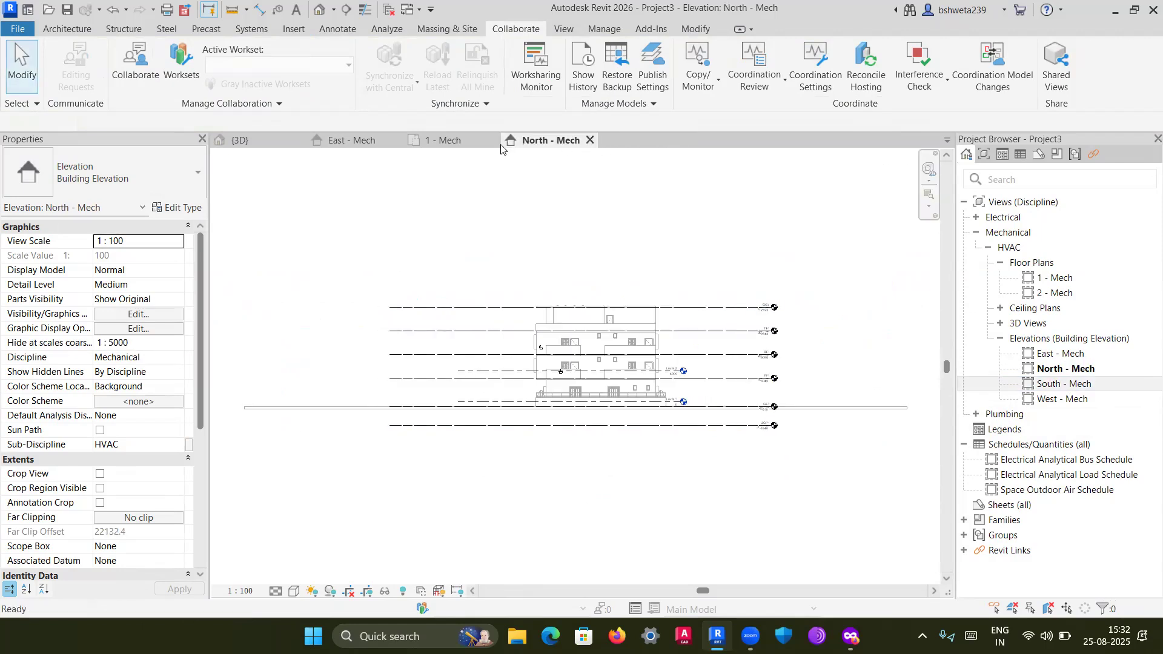
pyautogui.click(493, 141)
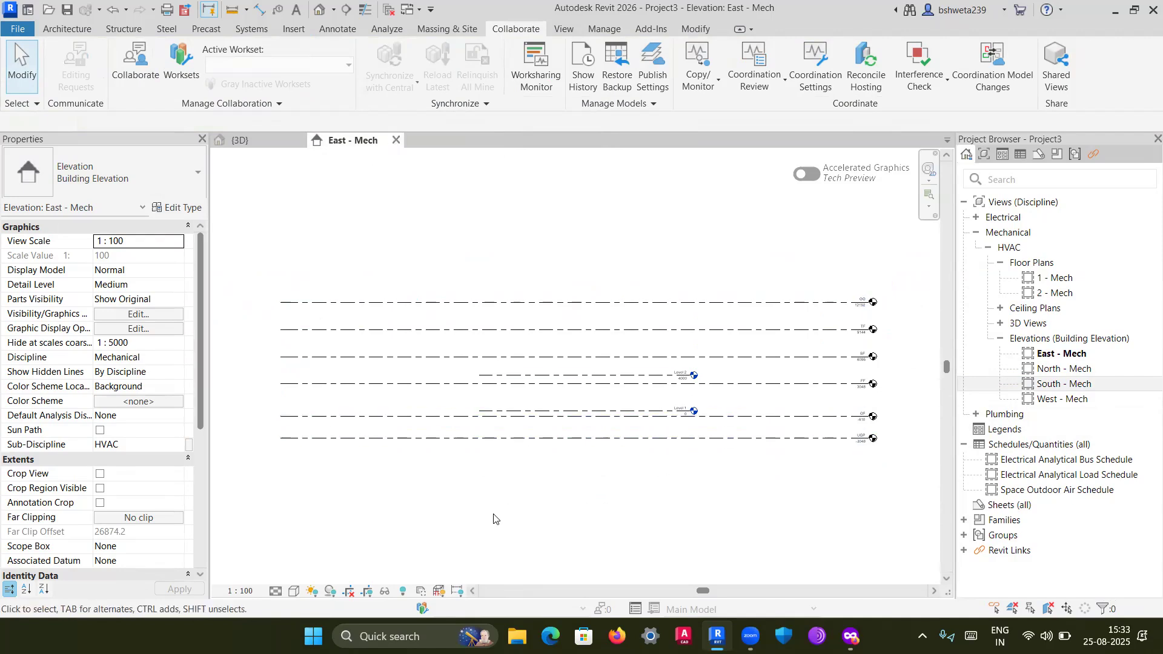
# Reveal the hidden elements in the East - Mech elevation and unhide the linked villa model
pyautogui.click(404, 589)
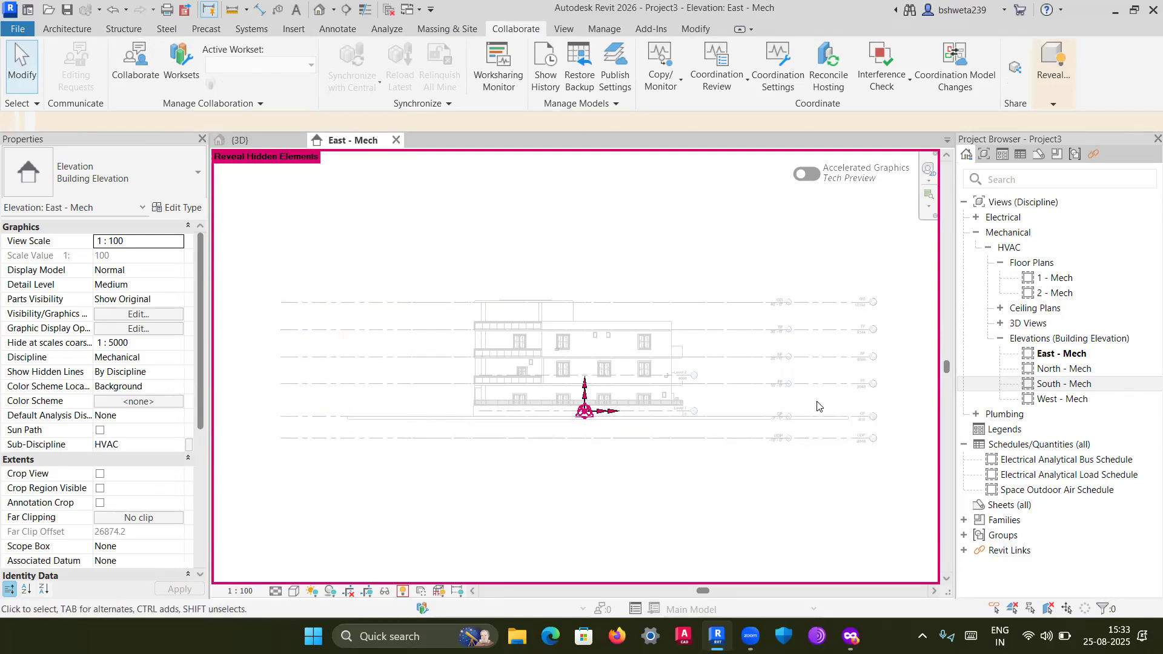
pyautogui.click(643, 400)
pyautogui.rightClick(657, 398)
pyautogui.moveTo(698, 316)
pyautogui.click(903, 317)
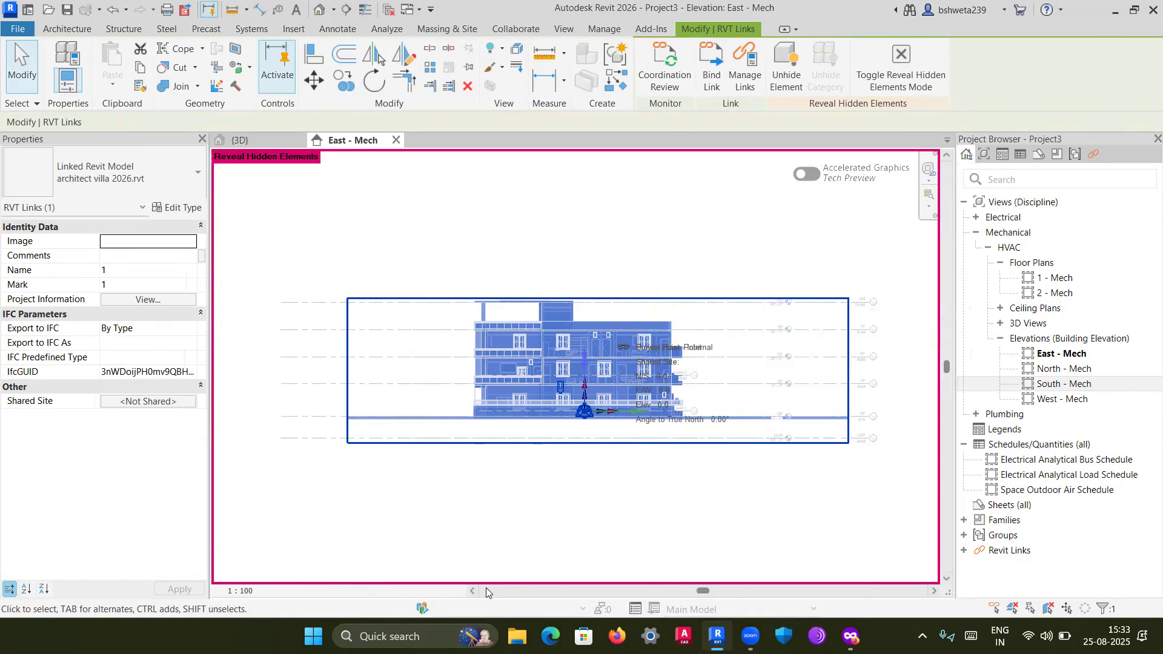
pyautogui.click(405, 591)
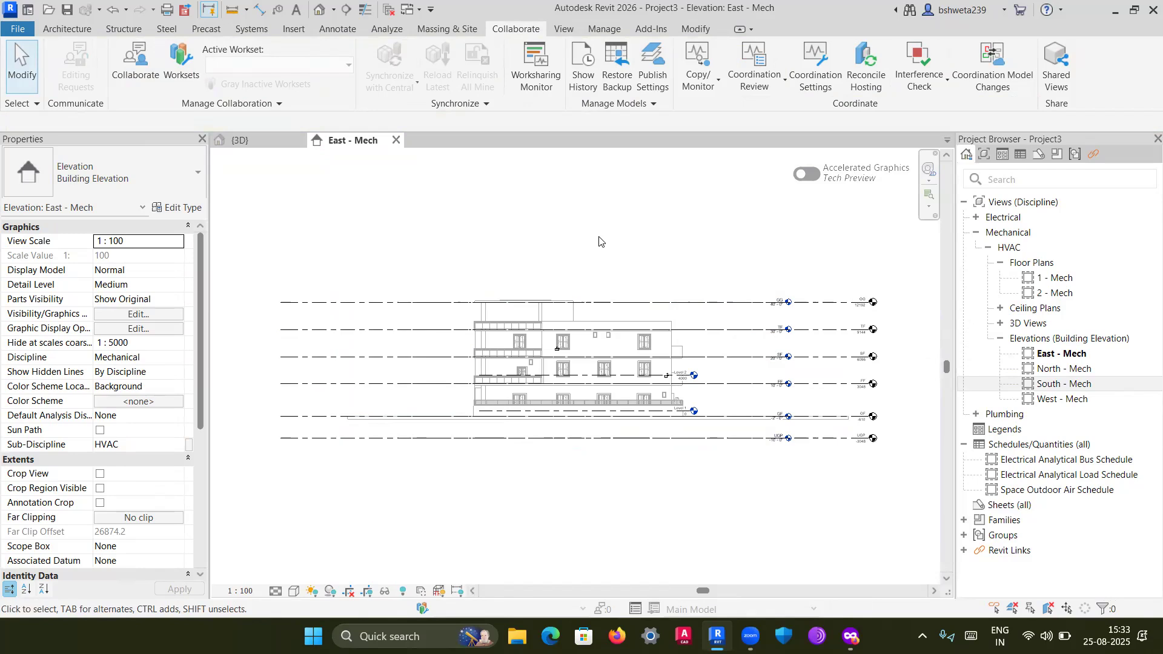
# Expand the mechanical HVAC floor plans and ceiling plans in the project browser and open the 1 - Mech floor plan
pyautogui.click(1001, 263)
pyautogui.click(999, 279)
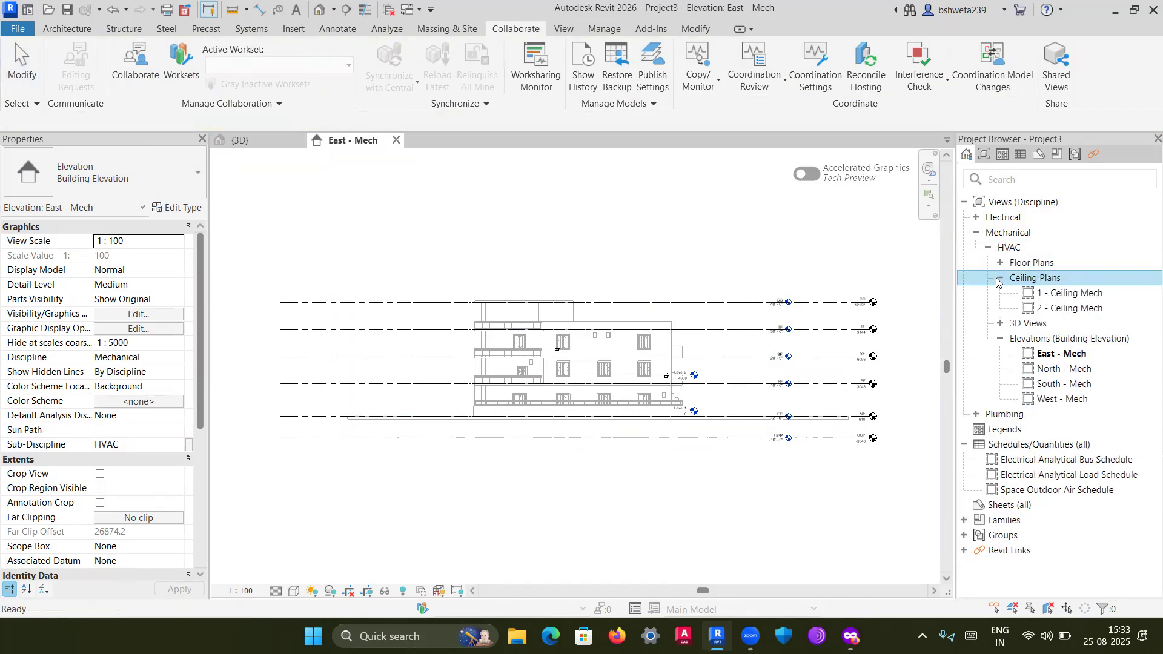
pyautogui.click(1001, 263)
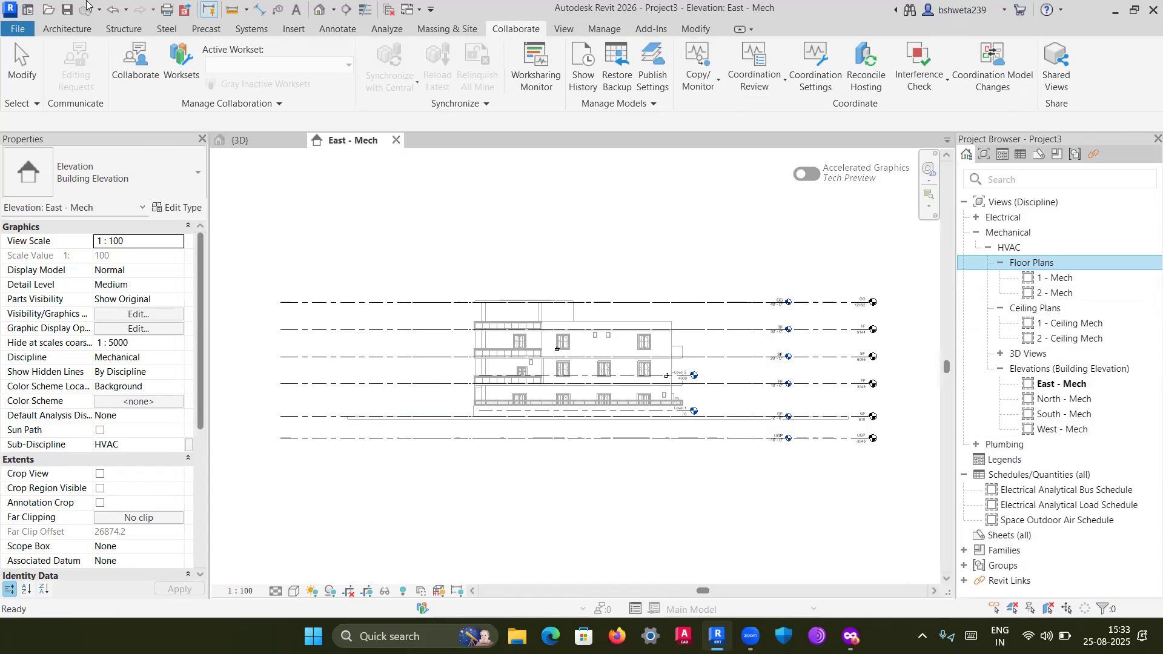
pyautogui.click(564, 30)
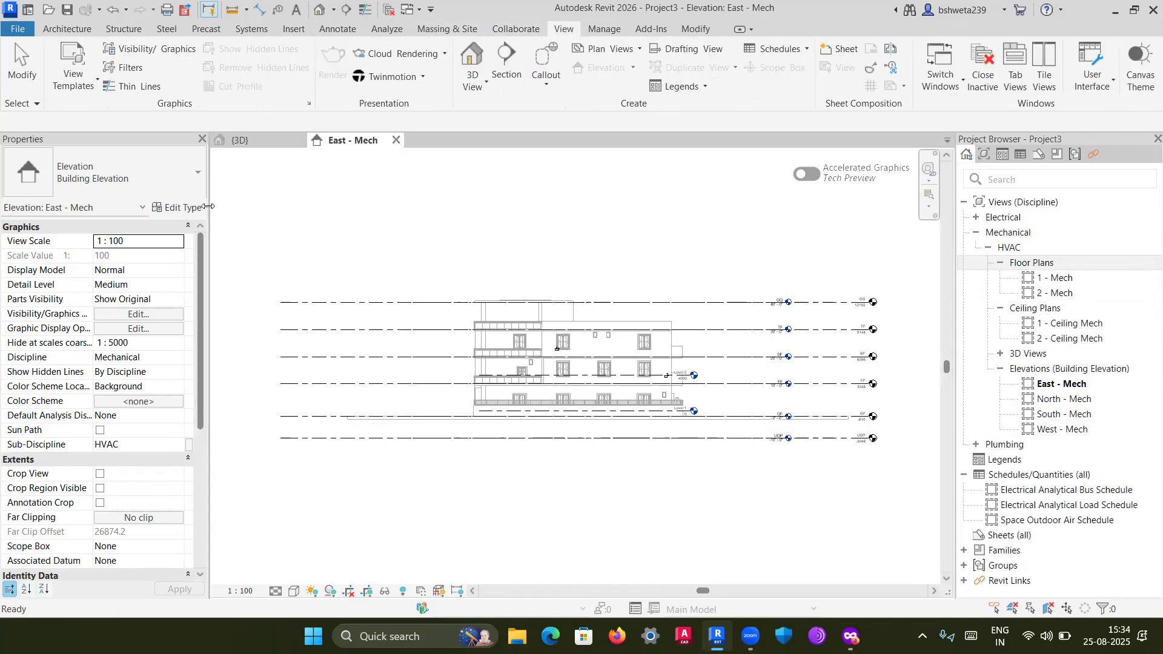
pyautogui.doubleClick(1053, 280)
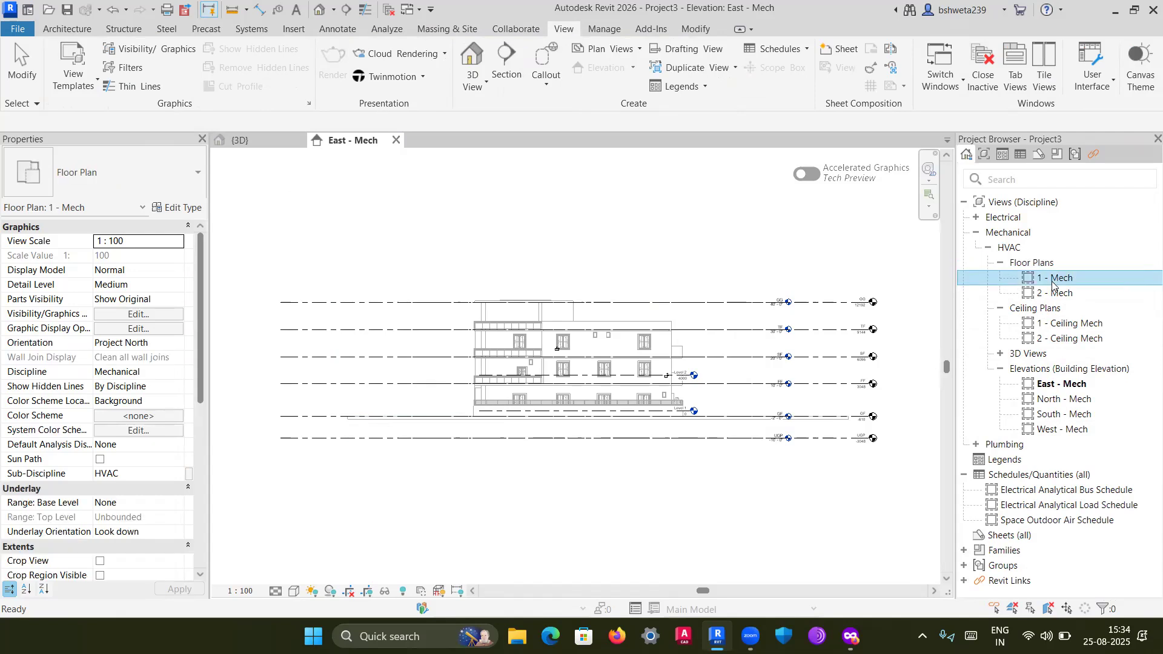
pyautogui.scroll(-2, 619, 364)
pyautogui.scroll(2, 632, 359)
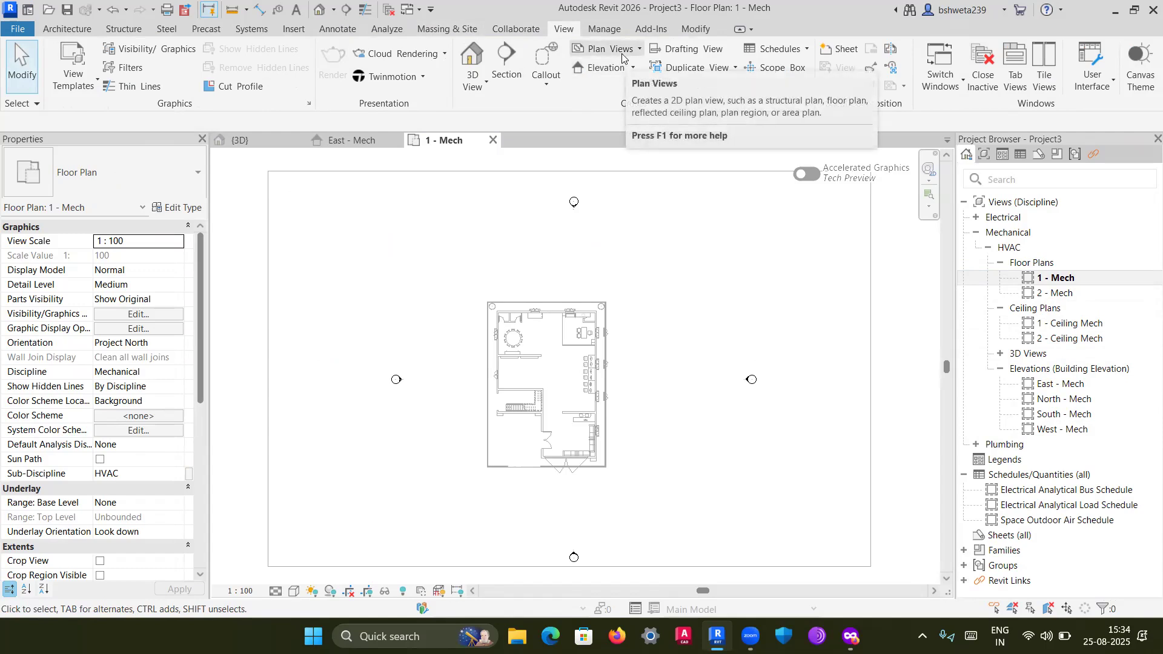
# Create floor plan views for the levels FF, GF, GG, SF, TF and UGP, without duplicating existing views
pyautogui.click(641, 48)
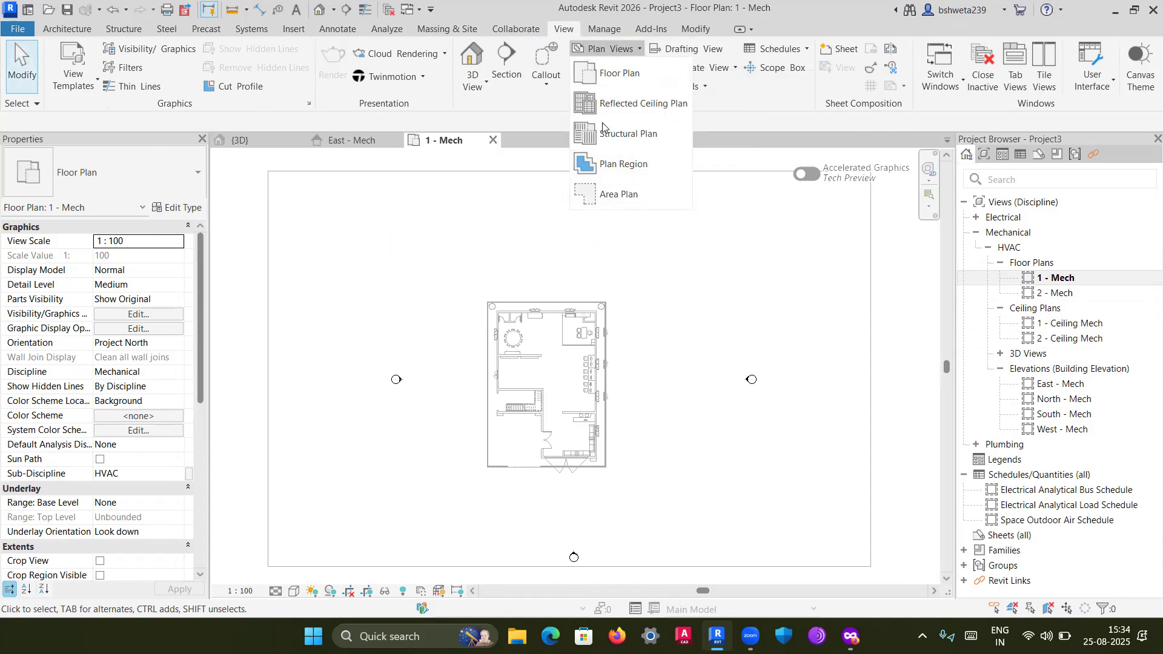
pyautogui.click(627, 75)
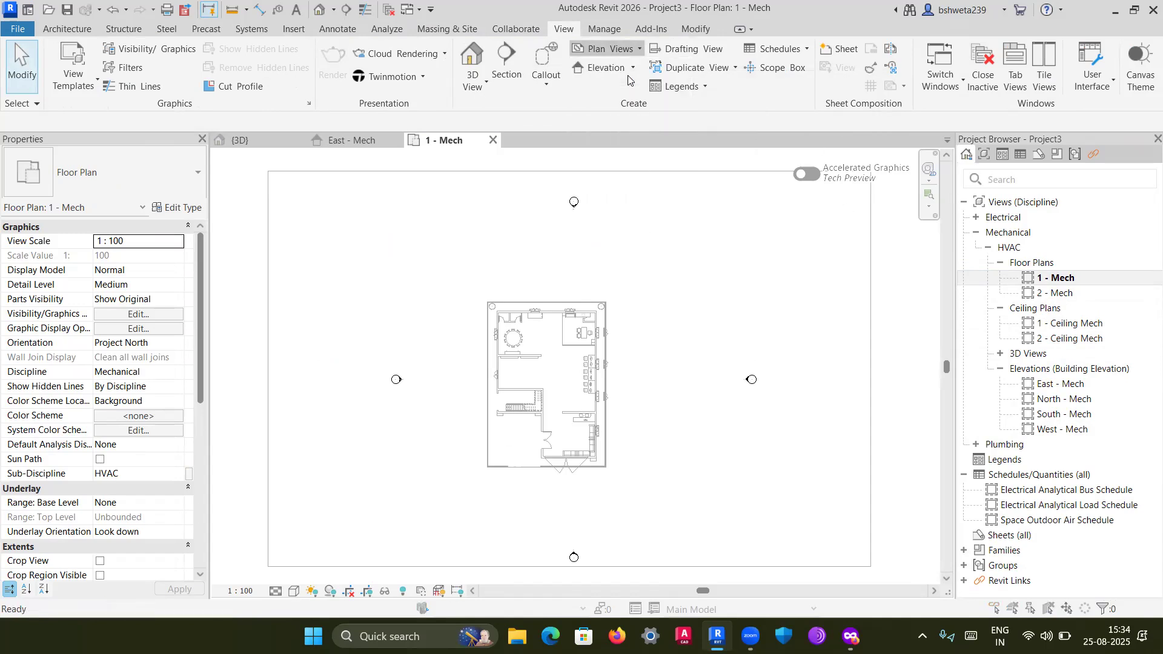
pyautogui.keyDown('shift'); pyautogui.click(417, 273); pyautogui.keyUp('shift')
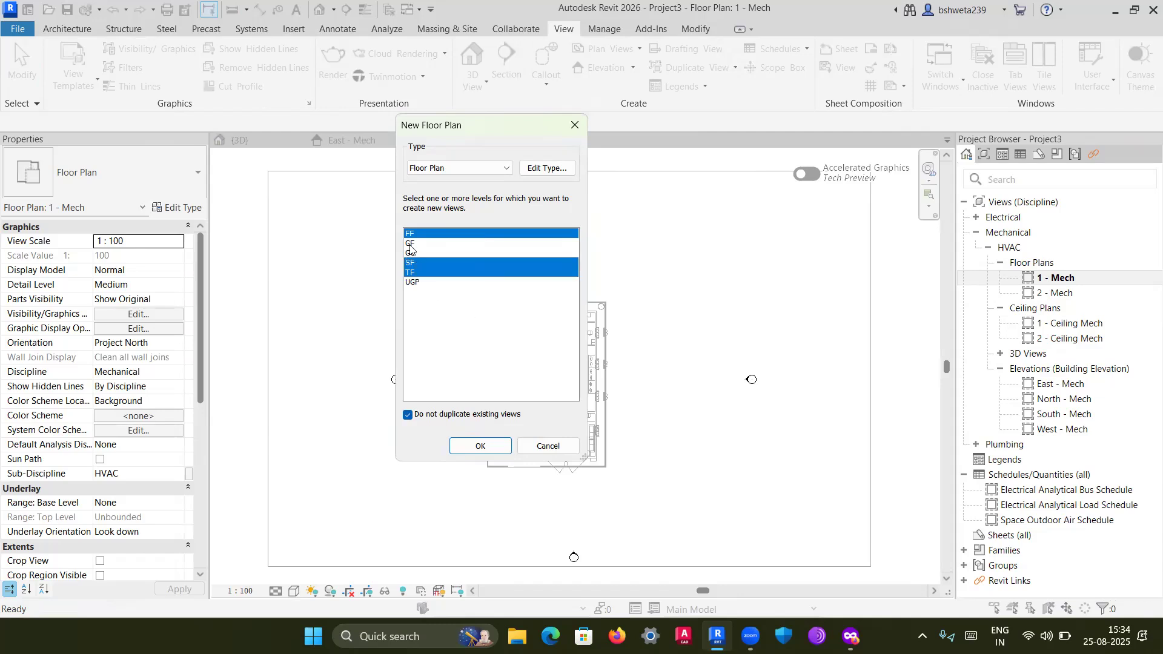
pyautogui.click(441, 311)
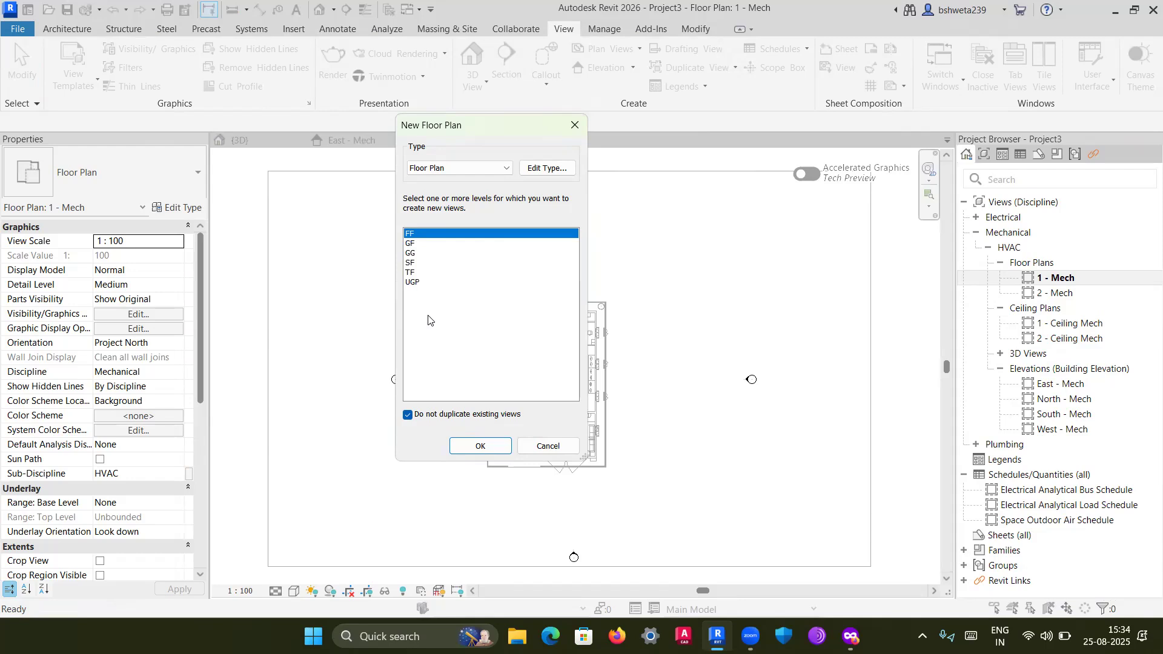
pyautogui.click(413, 287)
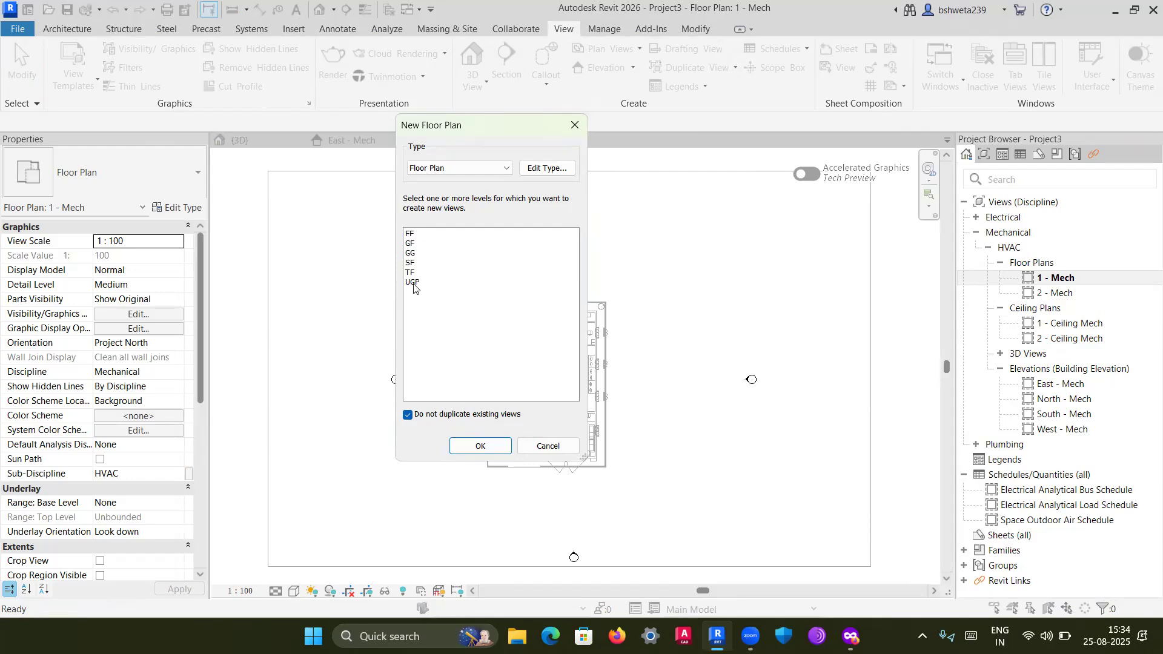
pyautogui.click(411, 234)
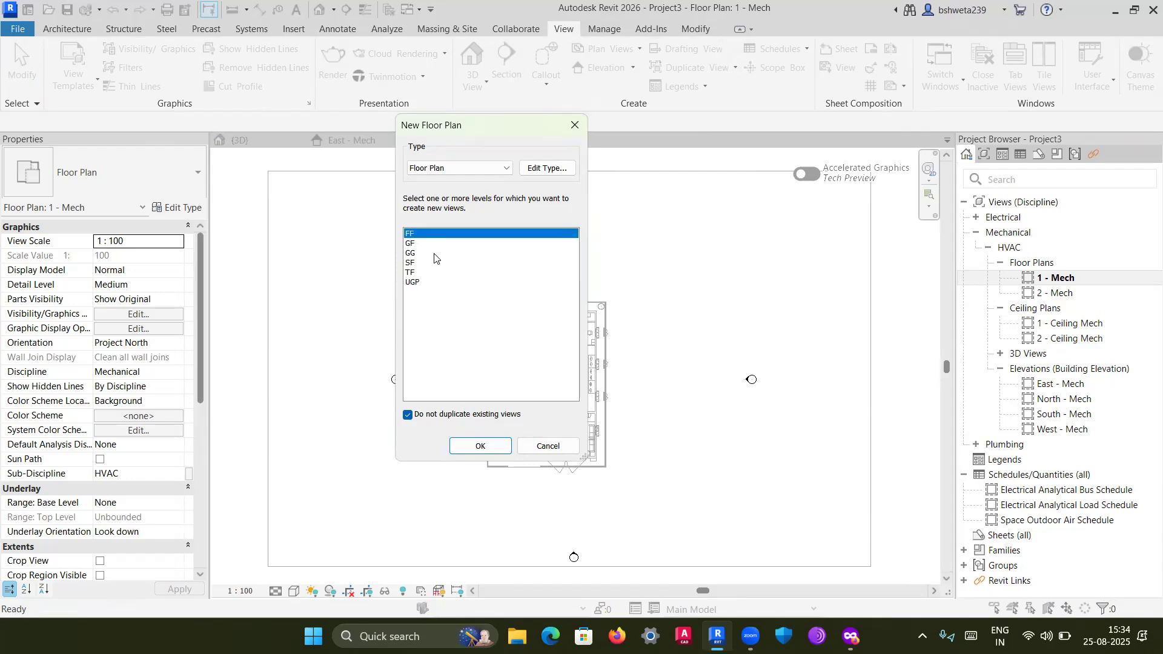
pyautogui.keyDown('shift'); pyautogui.click(410, 282); pyautogui.keyUp('shift')
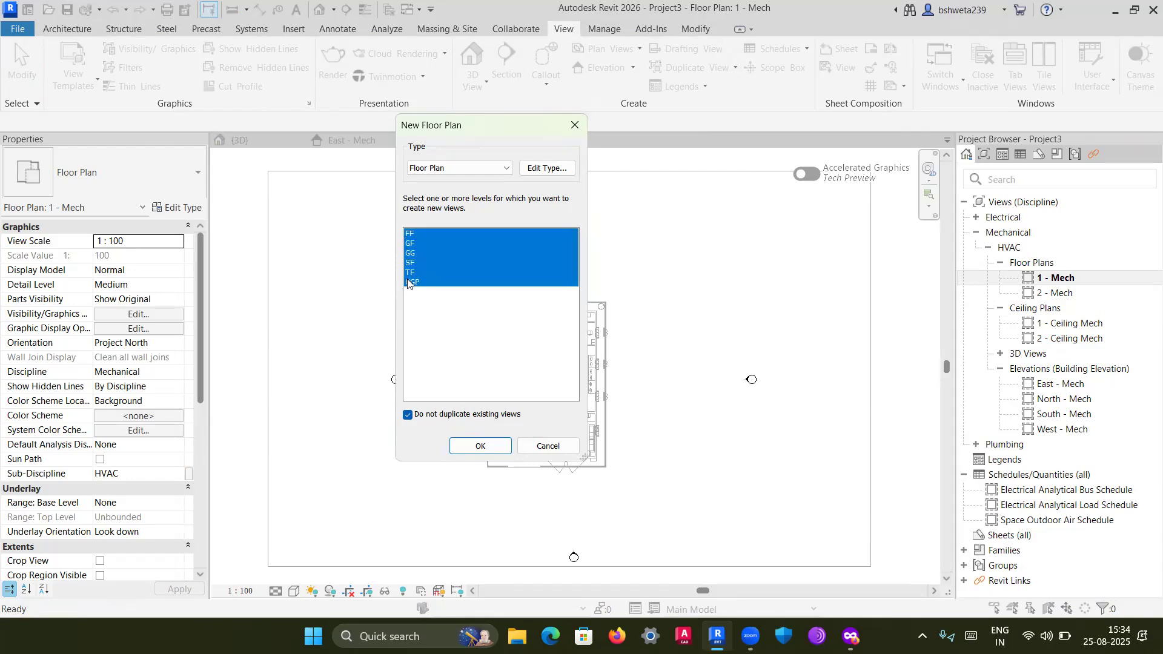
pyautogui.click(484, 447)
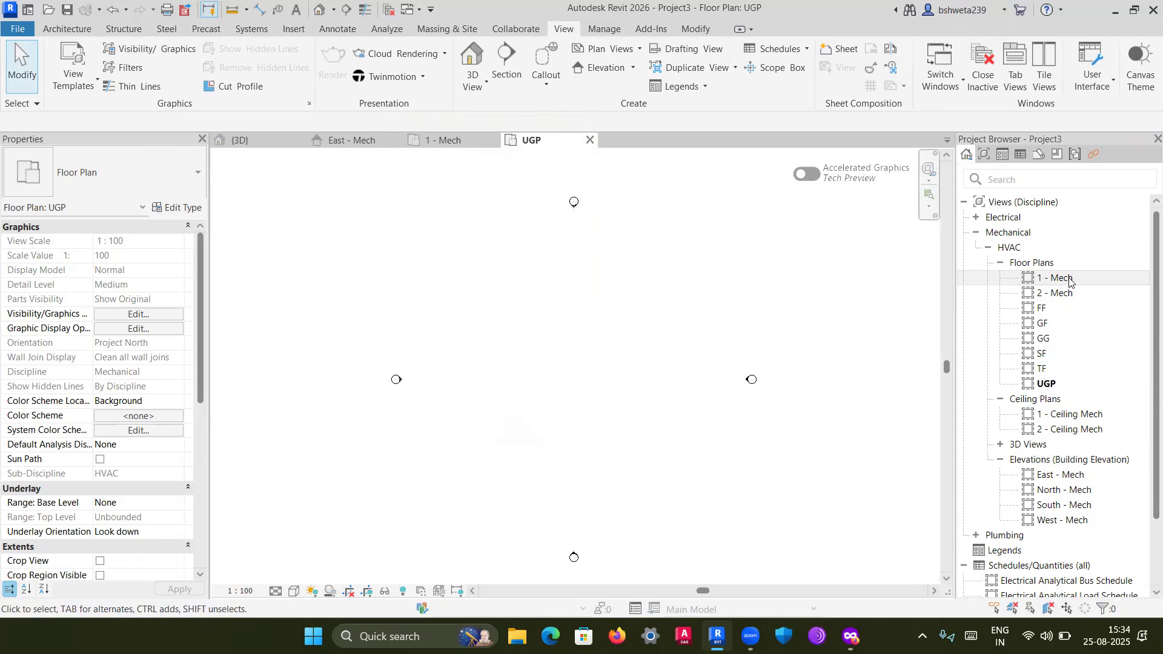
# Check the linked villa in the new GF floor plan, and close the GF and UGP floor plans
pyautogui.scroll(-2, 450, 284)
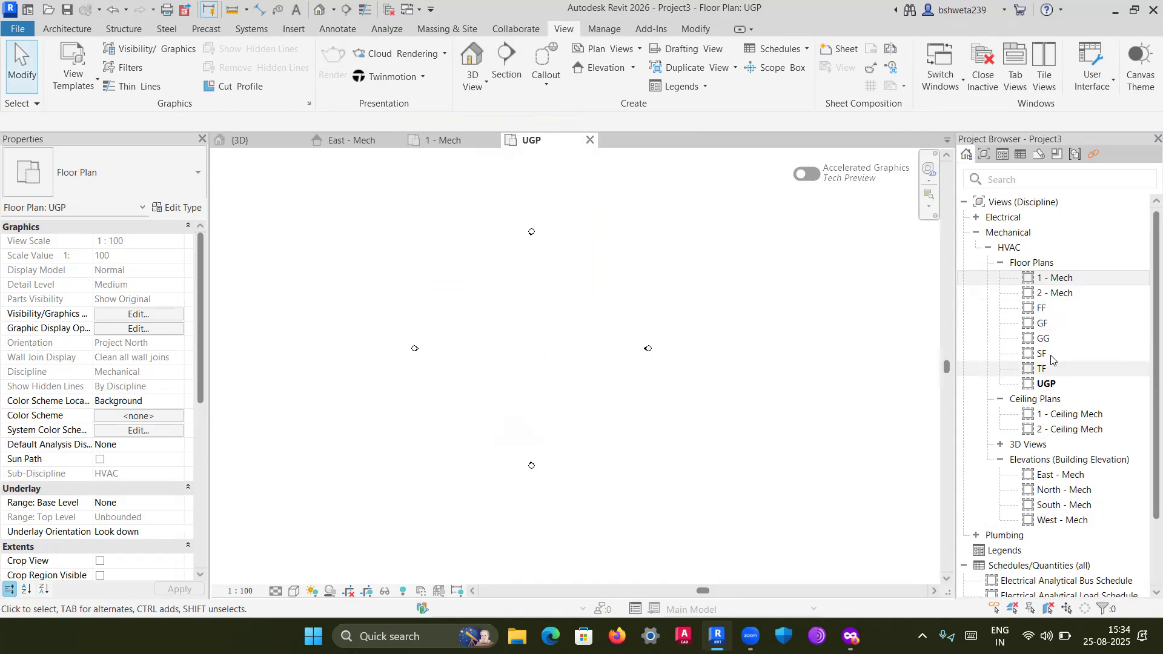
pyautogui.doubleClick(1043, 325)
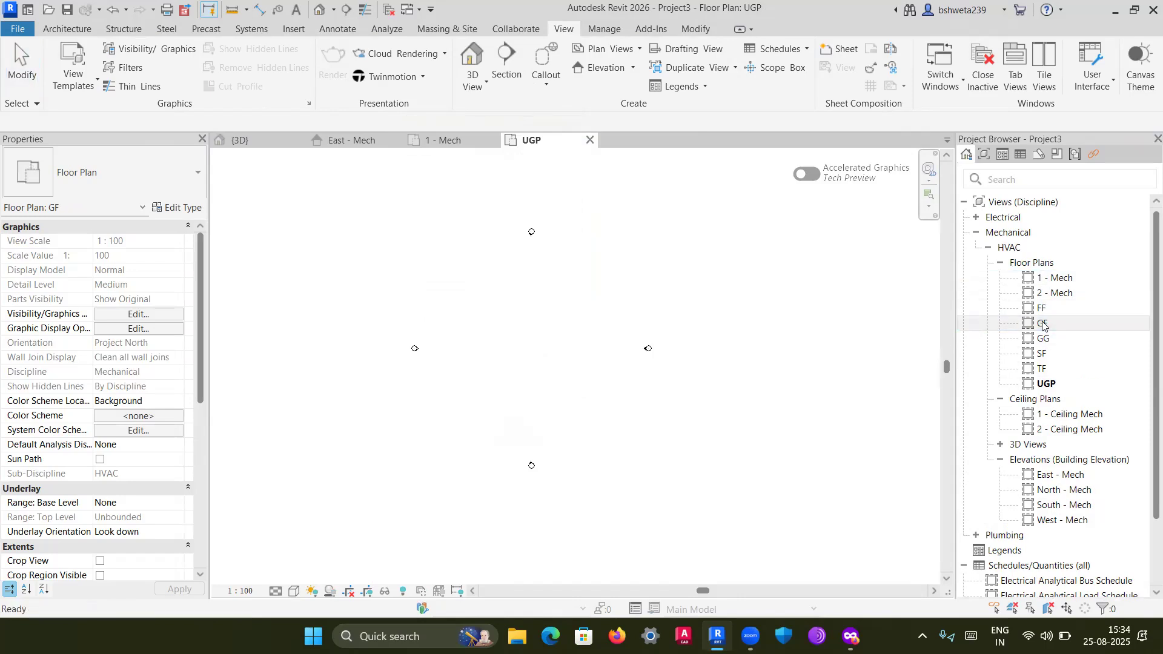
pyautogui.scroll(4, 539, 337)
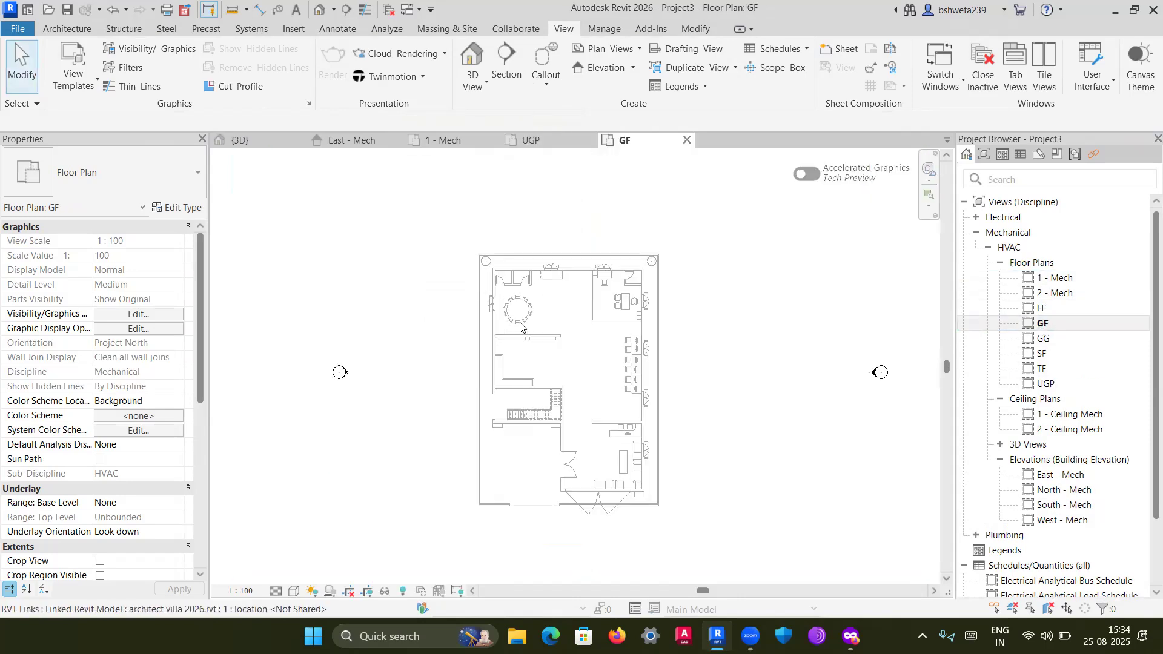
pyautogui.scroll(-2, 539, 336)
pyautogui.scroll(-3, 533, 374)
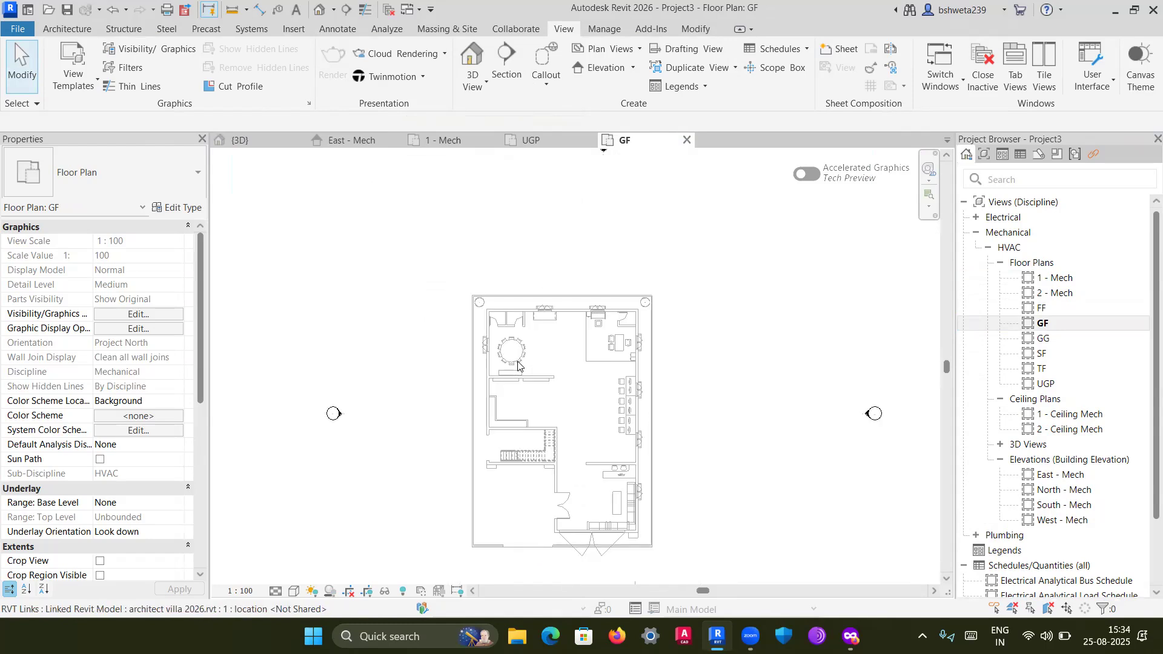
pyautogui.scroll(-1, 547, 379)
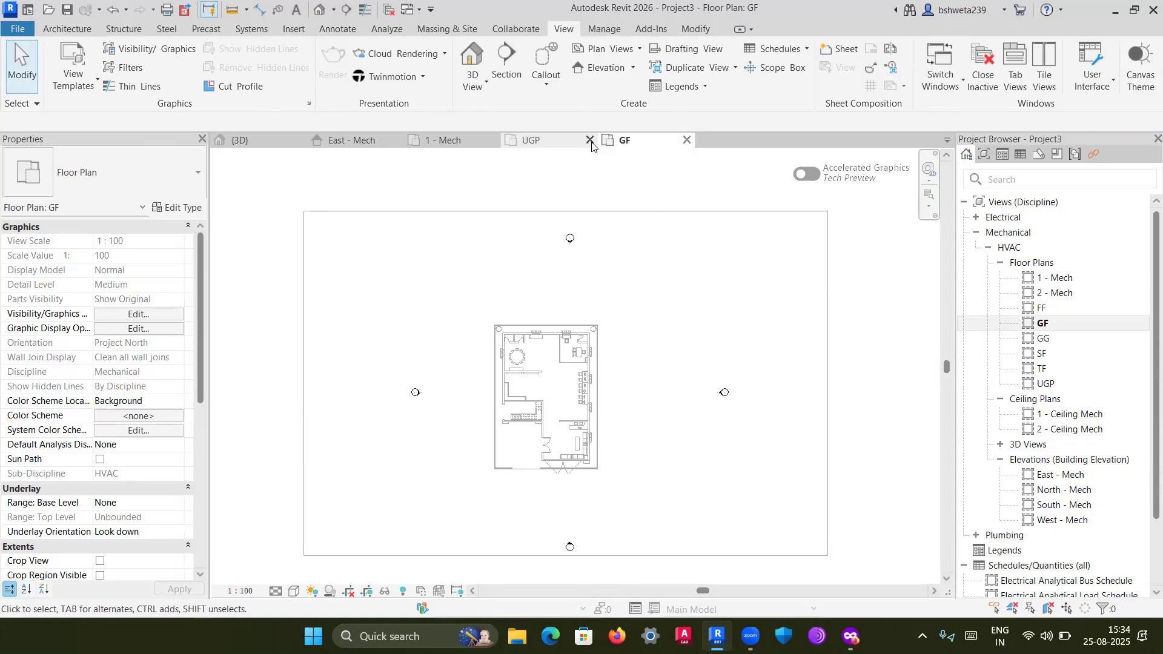
pyautogui.click(591, 140)
pyautogui.click(590, 140)
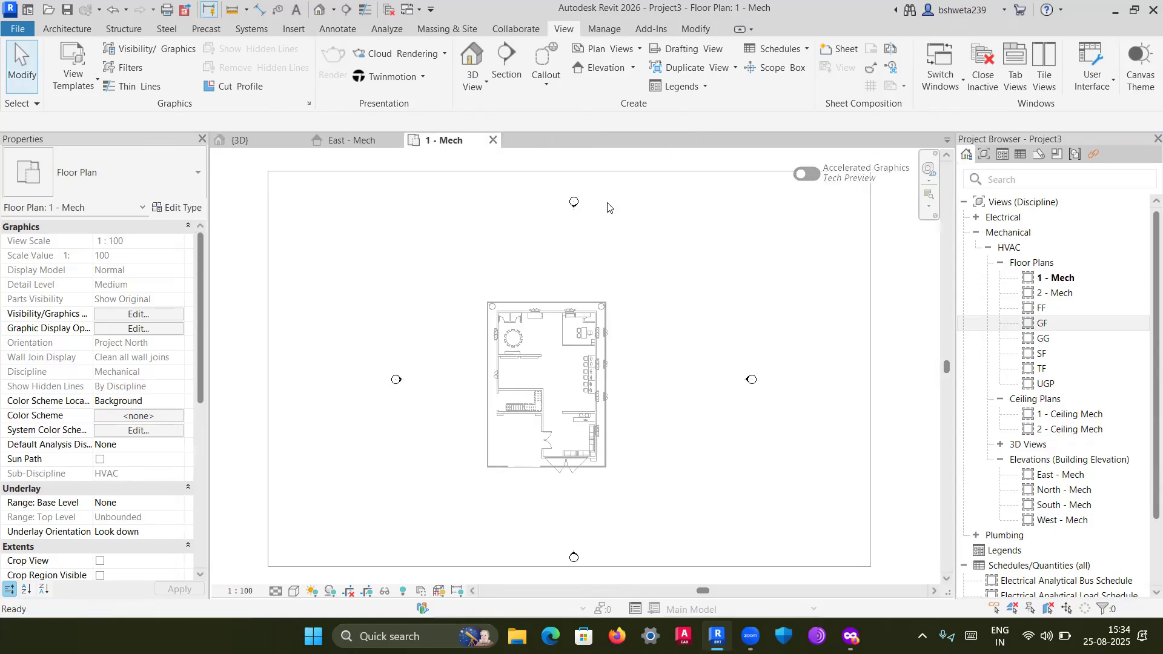
# Create reflected ceiling plan views for the levels FF, GF, GG, SF, TF and UGP, using the Ceiling Plan type
pyautogui.click(638, 49)
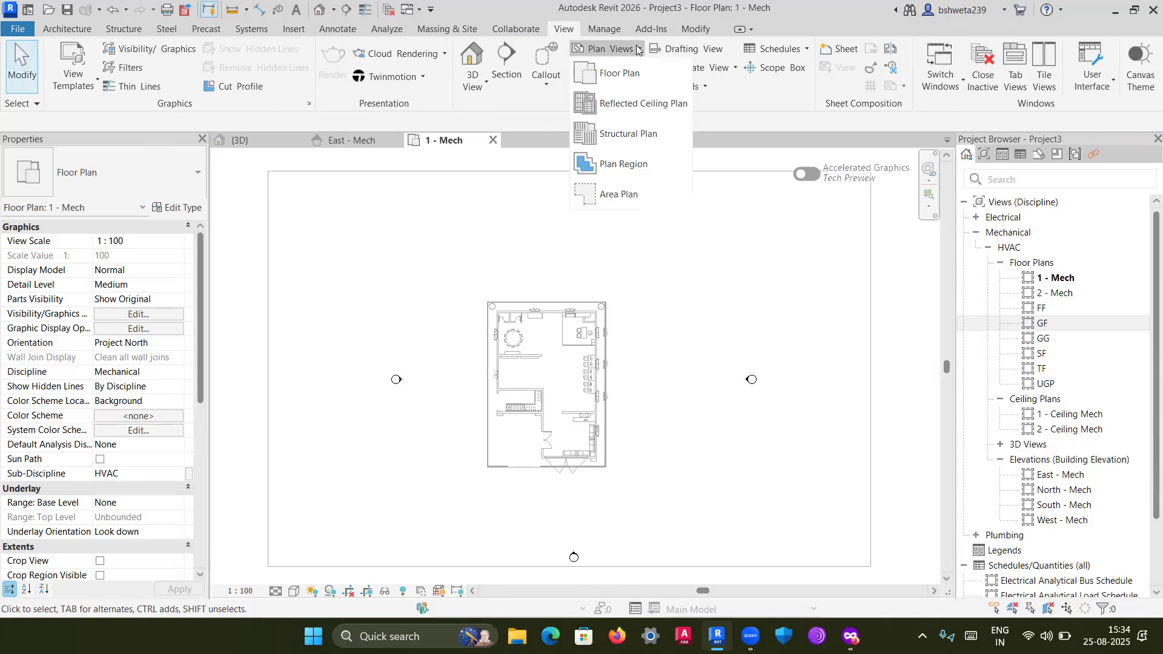
pyautogui.click(663, 109)
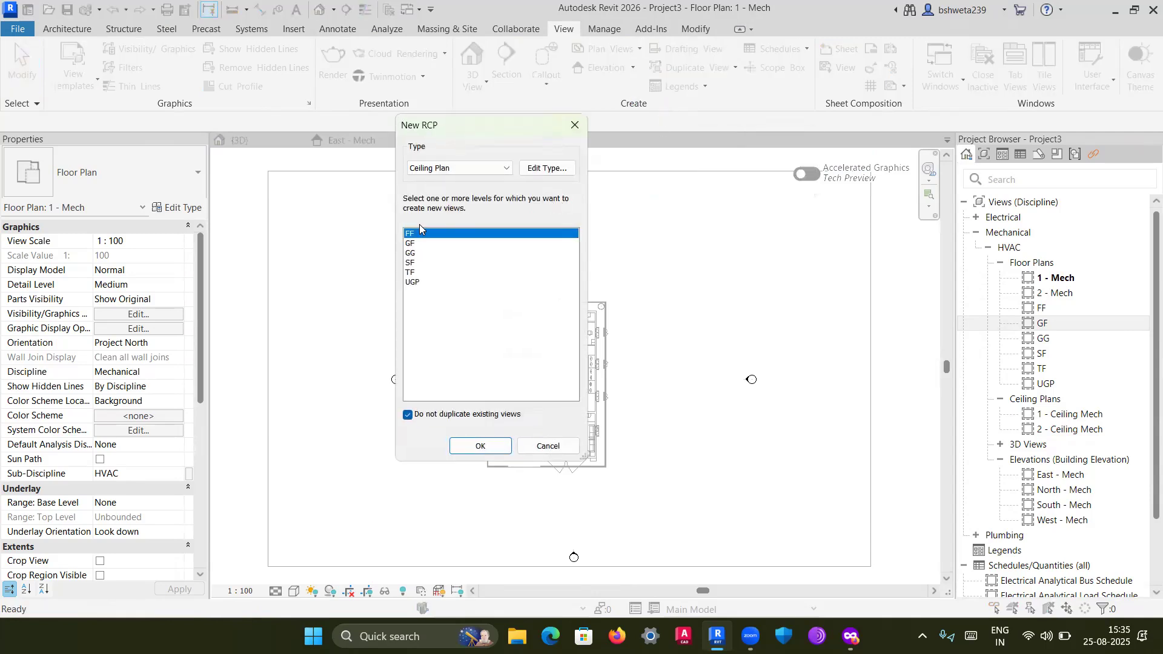
pyautogui.click(420, 243)
pyautogui.click(415, 233)
pyautogui.keyDown('shift'); pyautogui.click(417, 283); pyautogui.keyUp('shift')
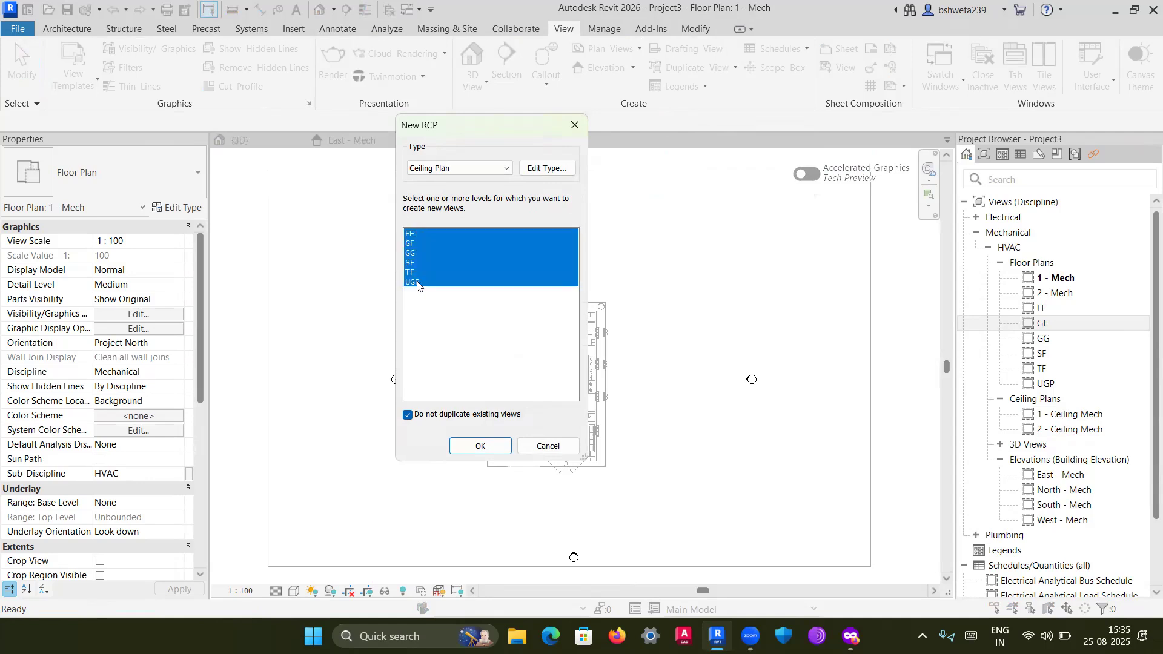
pyautogui.click(480, 446)
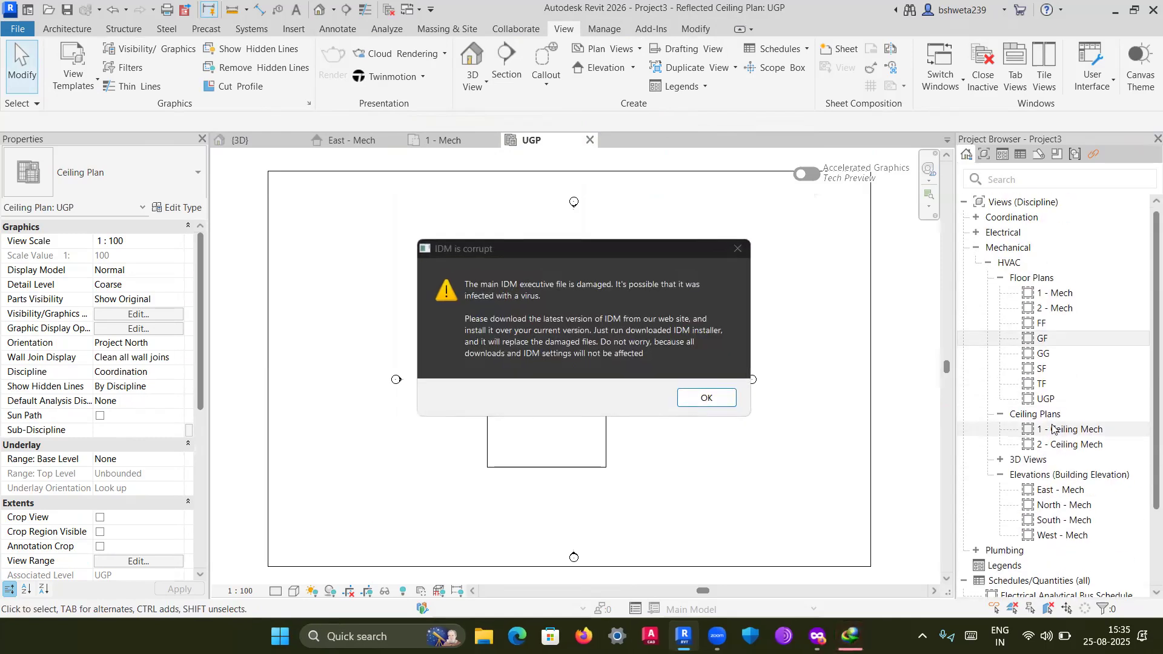
# Dismiss the IDM corruption alert and close the browser window with the Internet Download Manager page
pyautogui.click(736, 249)
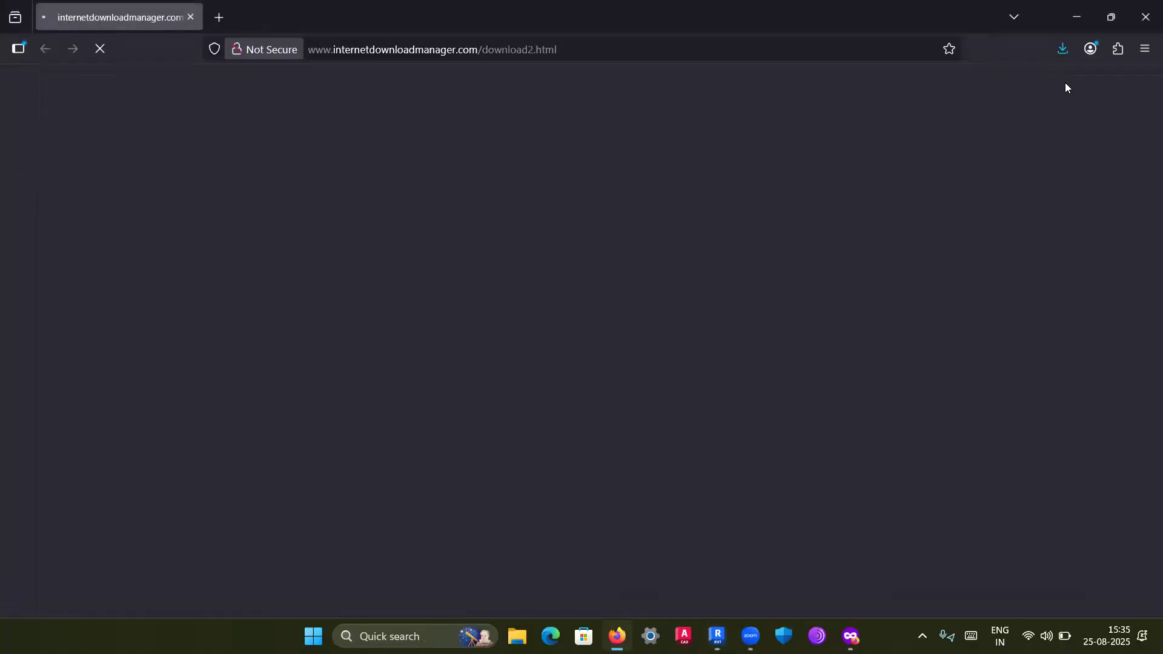
pyautogui.click(1145, 17)
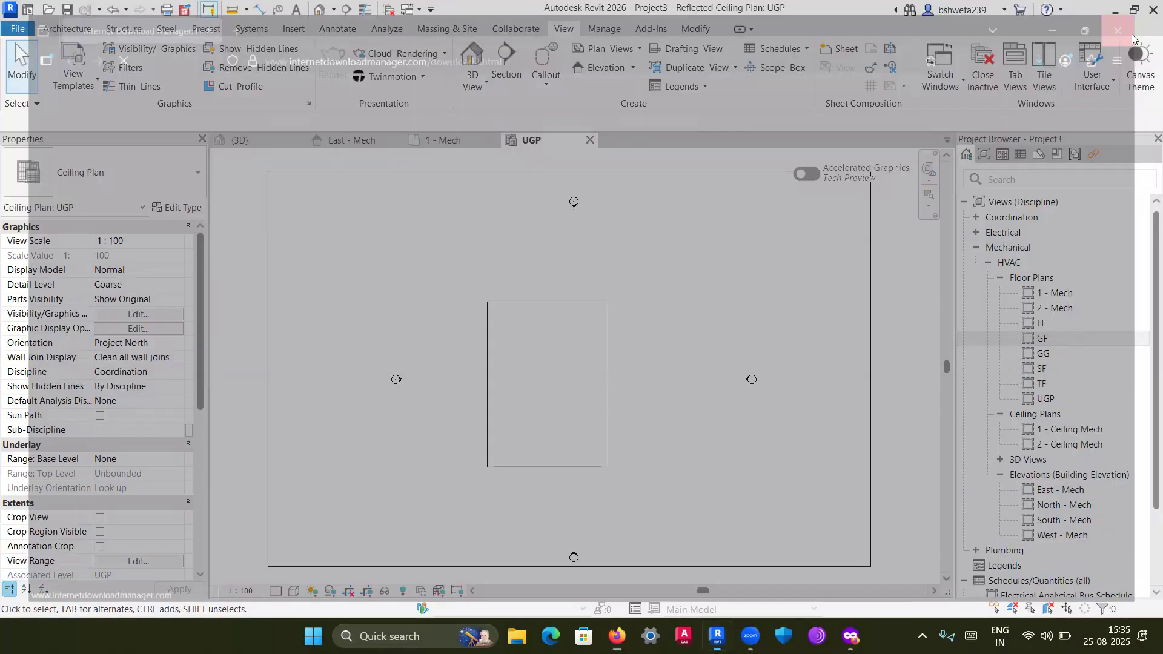
# Examine the Plumbing, Coordination, Electrical and Mechanical view groups in the project browser for the new reflected ceiling plans
pyautogui.scroll(-2, 1053, 468)
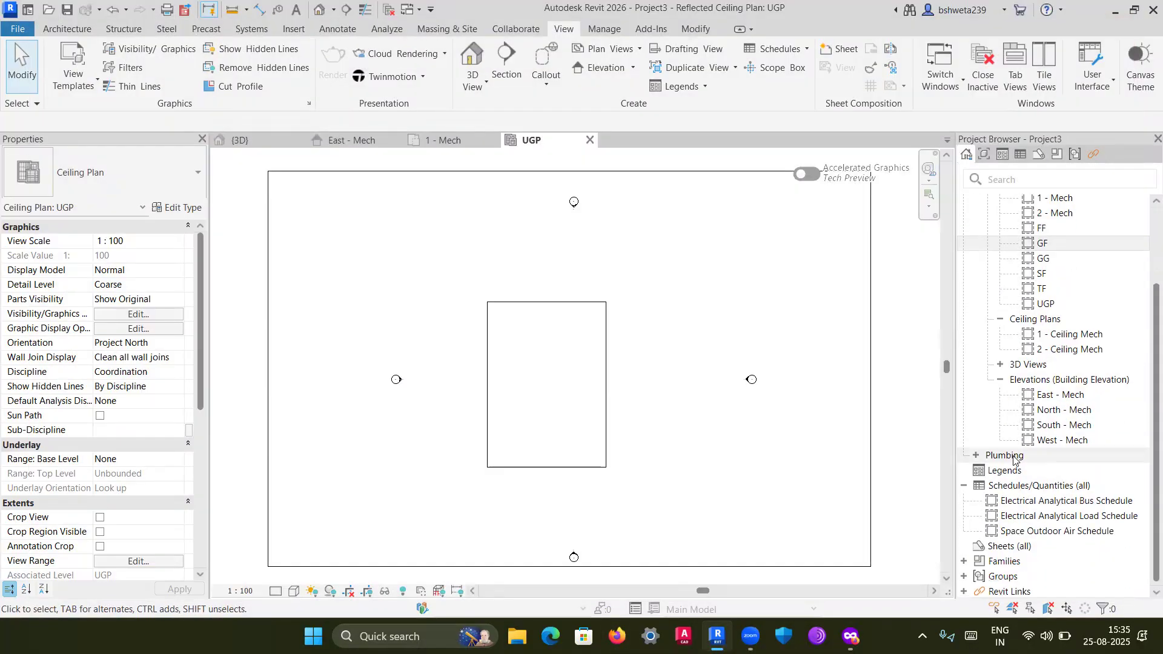
pyautogui.click(975, 459)
pyautogui.scroll(-4, 1005, 455)
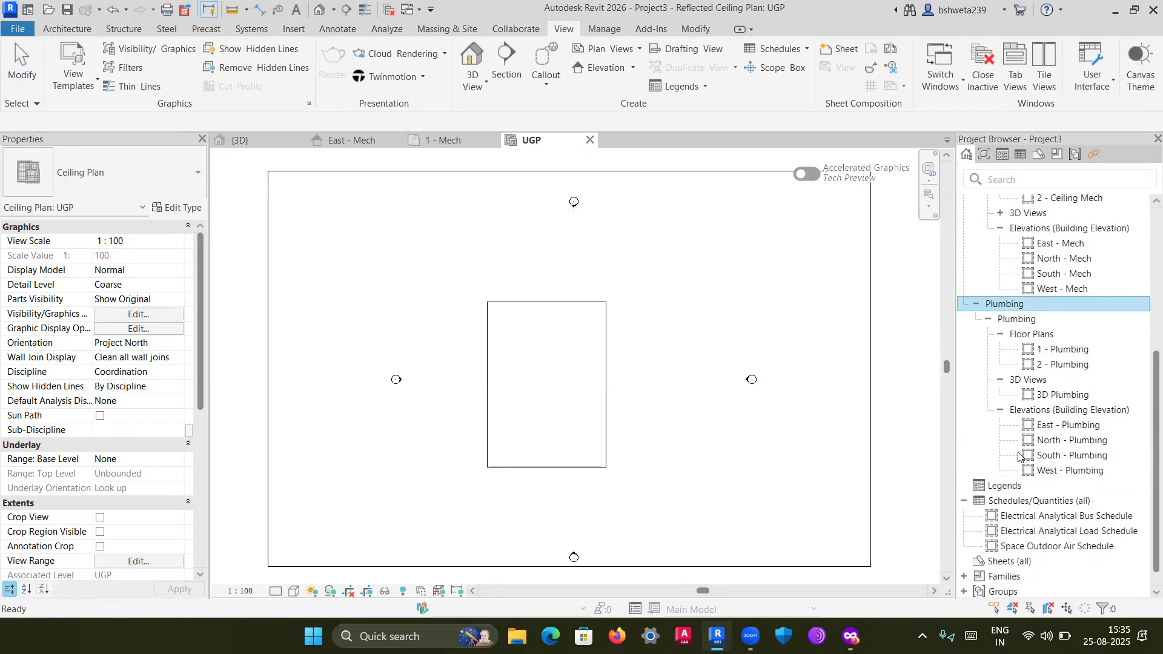
pyautogui.scroll(6, 1027, 454)
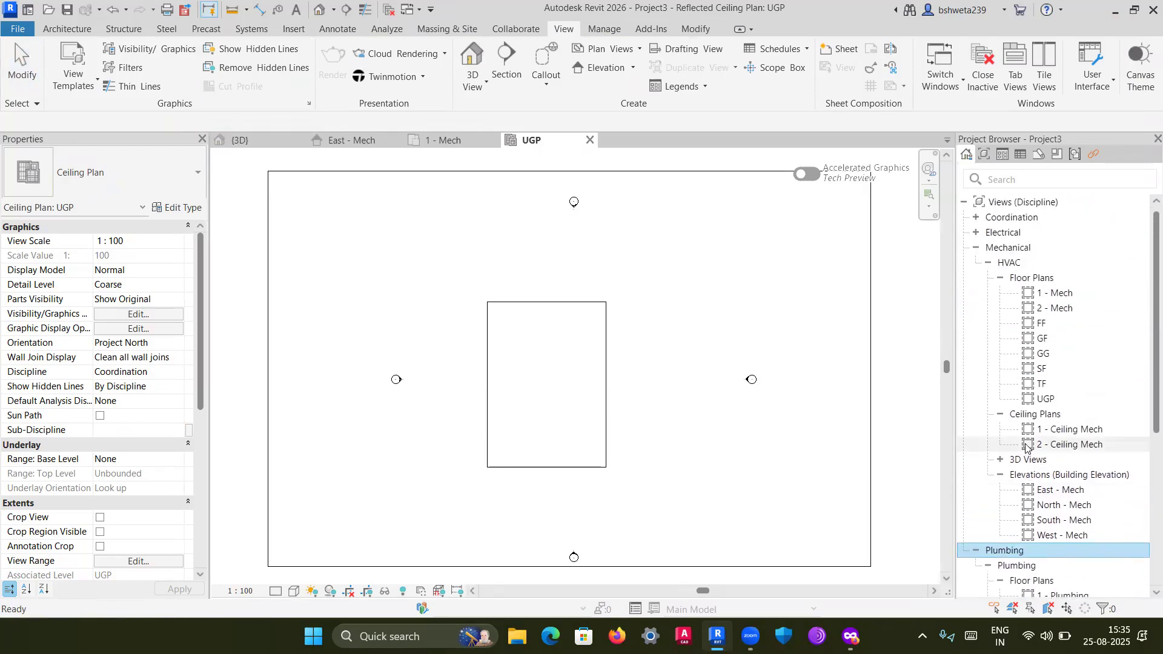
pyautogui.click(976, 220)
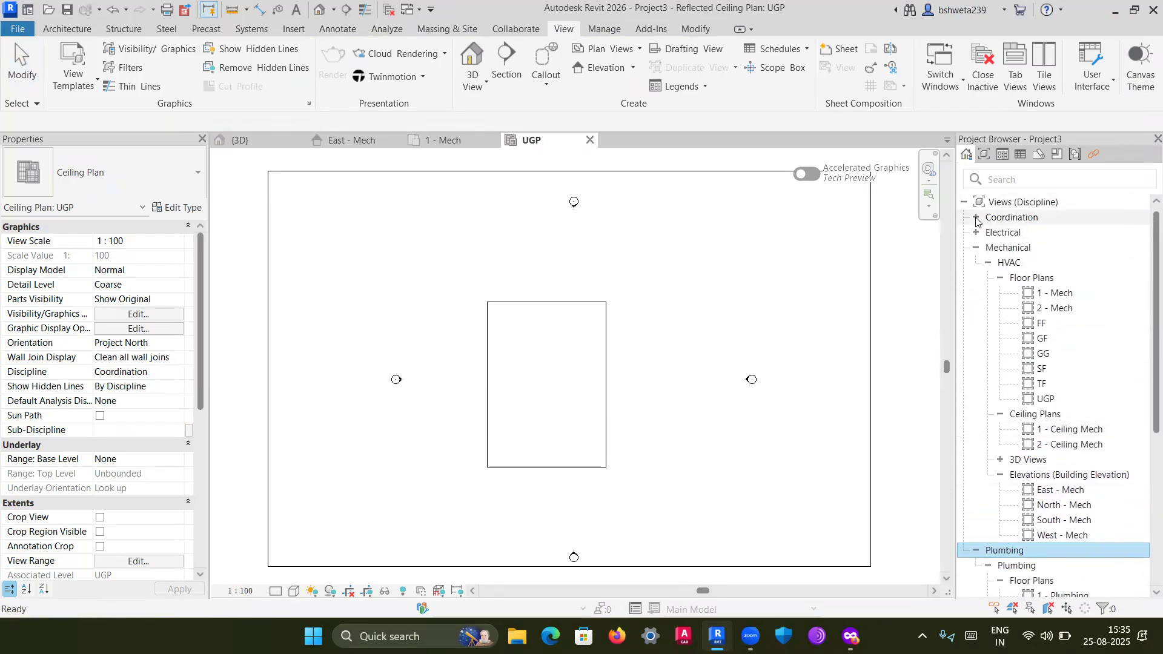
pyautogui.click(976, 220)
pyautogui.click(976, 219)
pyautogui.click(975, 234)
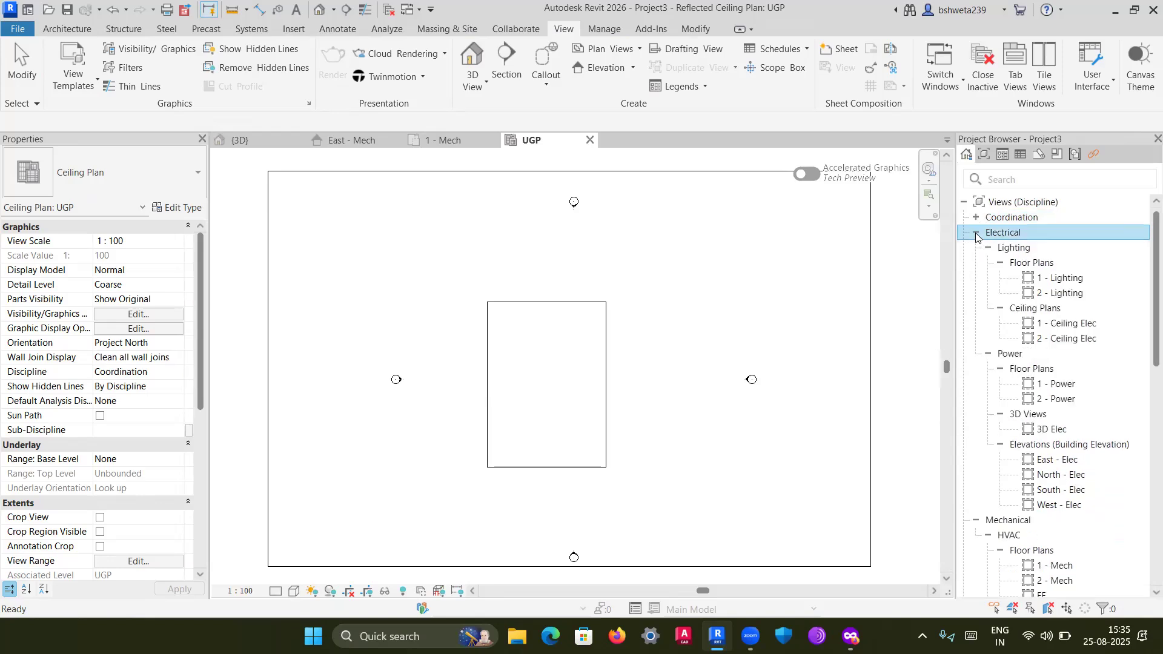
pyautogui.click(975, 233)
pyautogui.click(976, 248)
pyautogui.click(975, 249)
pyautogui.click(976, 249)
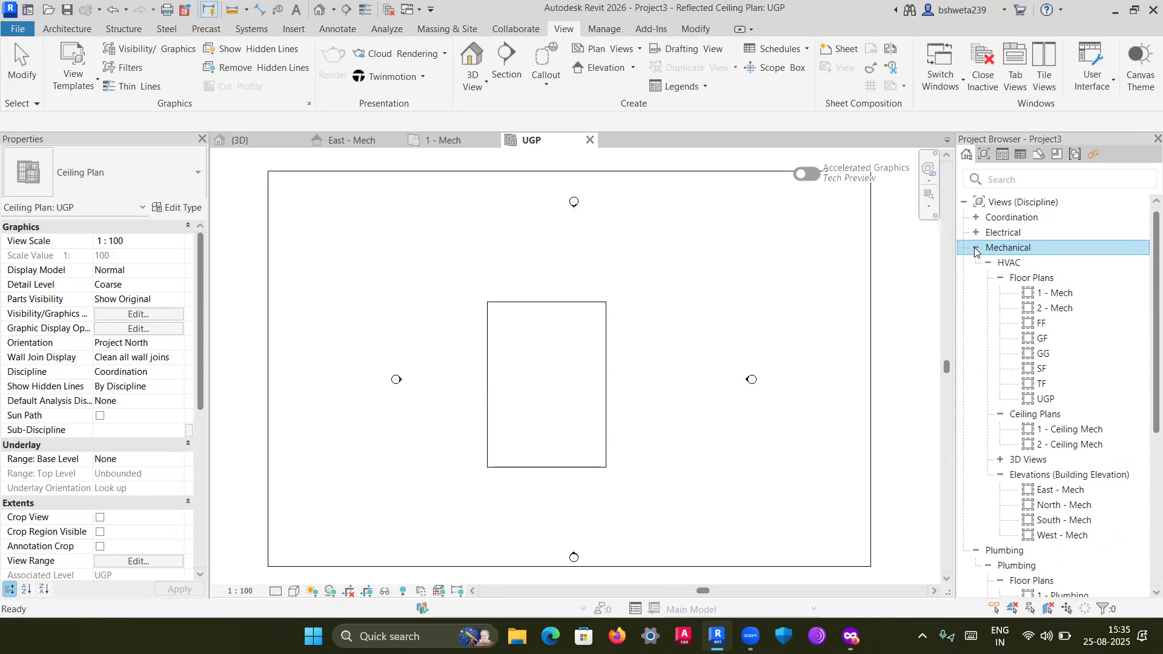
pyautogui.scroll(-2, 1051, 383)
pyautogui.scroll(-2, 1051, 382)
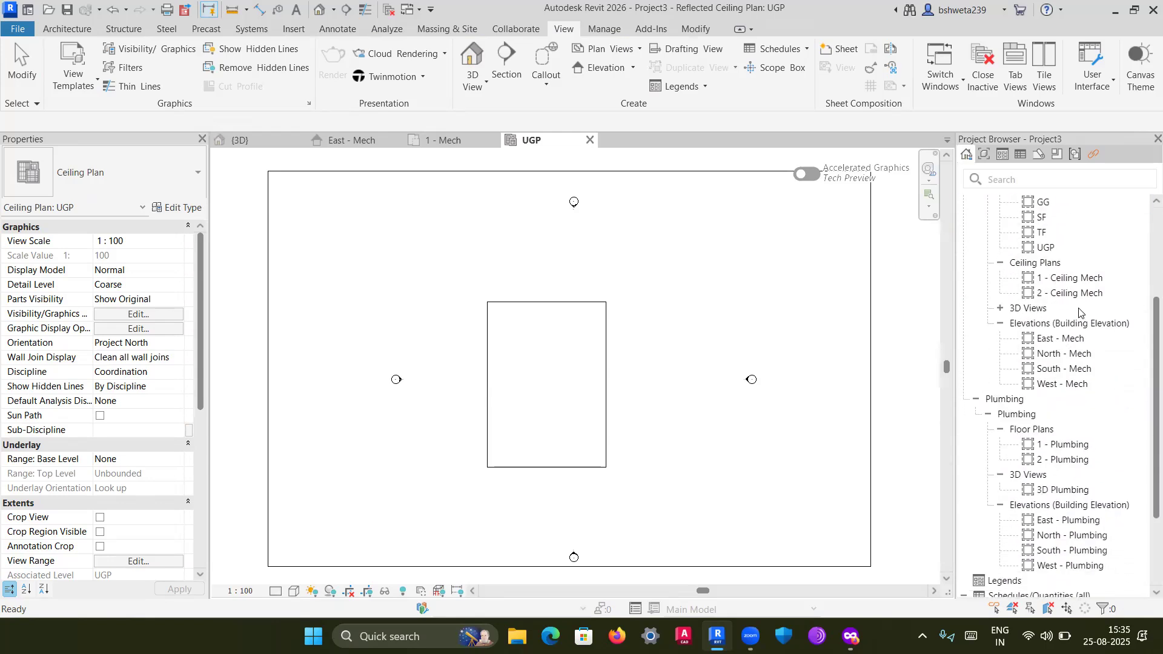
pyautogui.click(1078, 282)
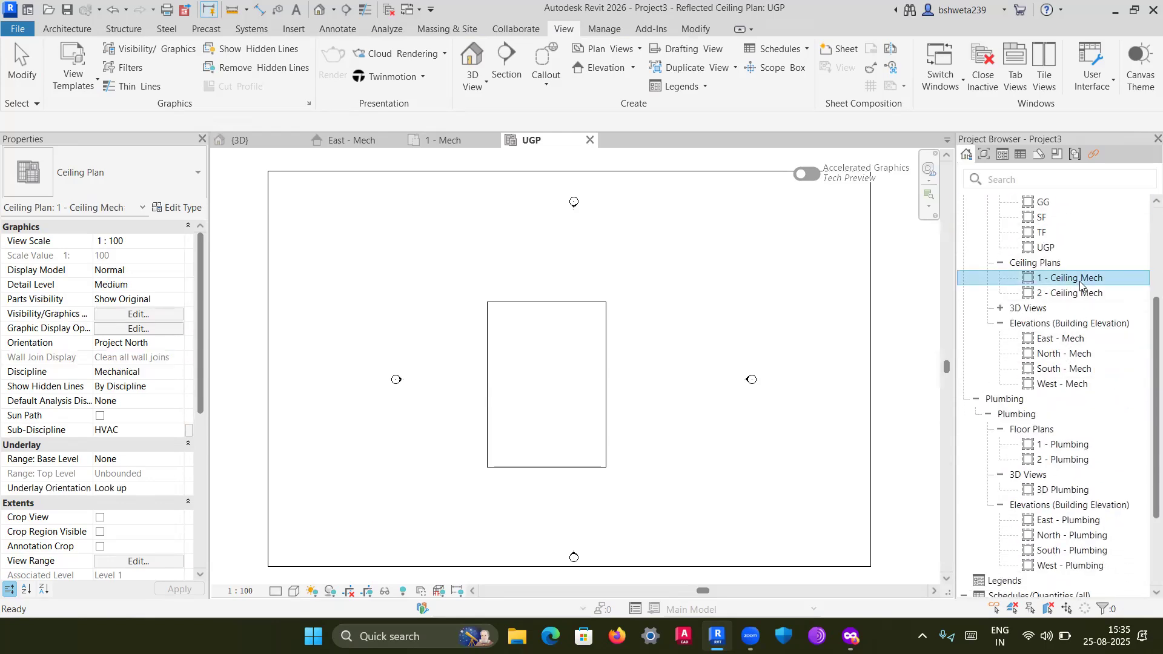
# Close the UGP ceiling plan and start a new reflected ceiling plan using the Ceiling Plan type
pyautogui.click(590, 141)
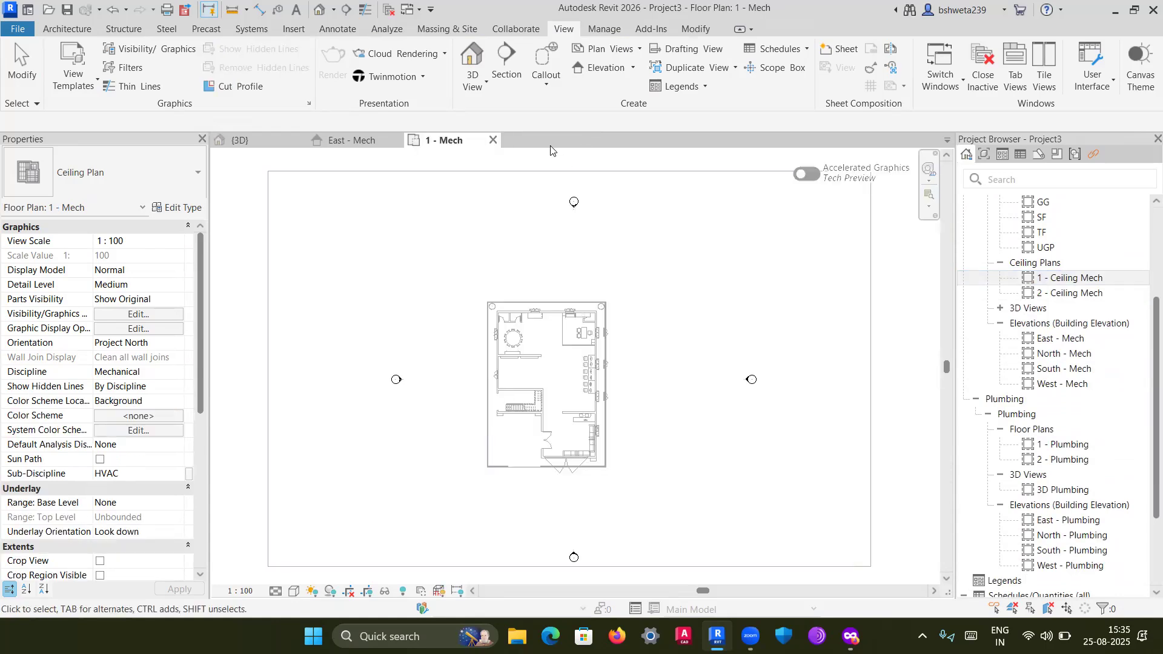
pyautogui.click(640, 52)
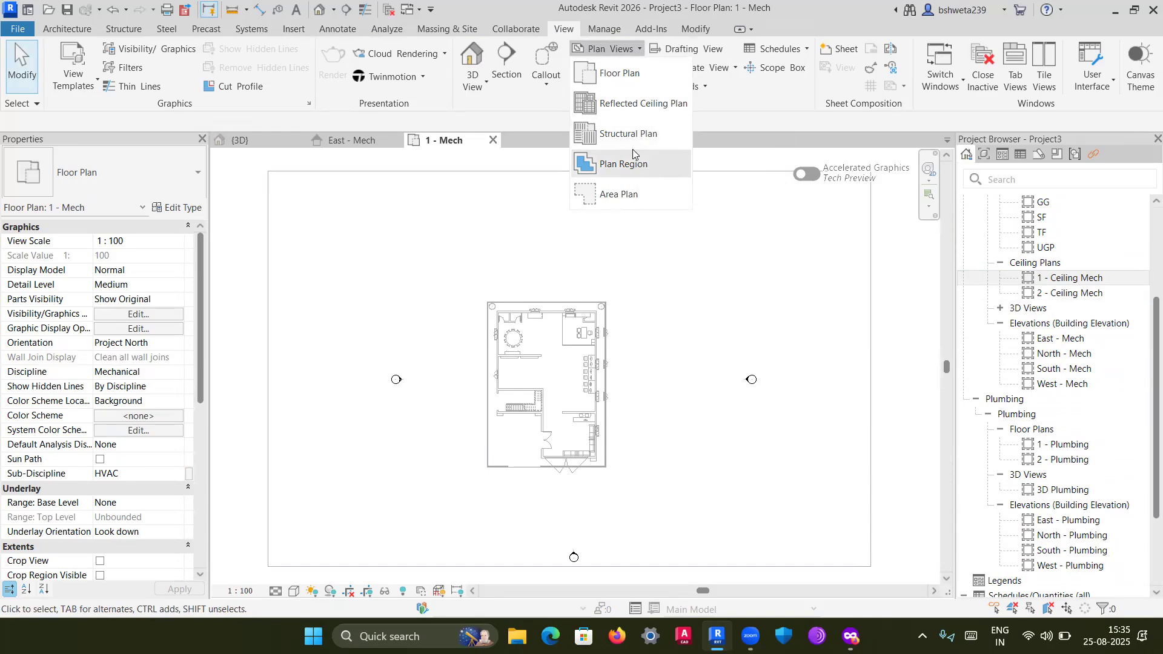
pyautogui.click(633, 104)
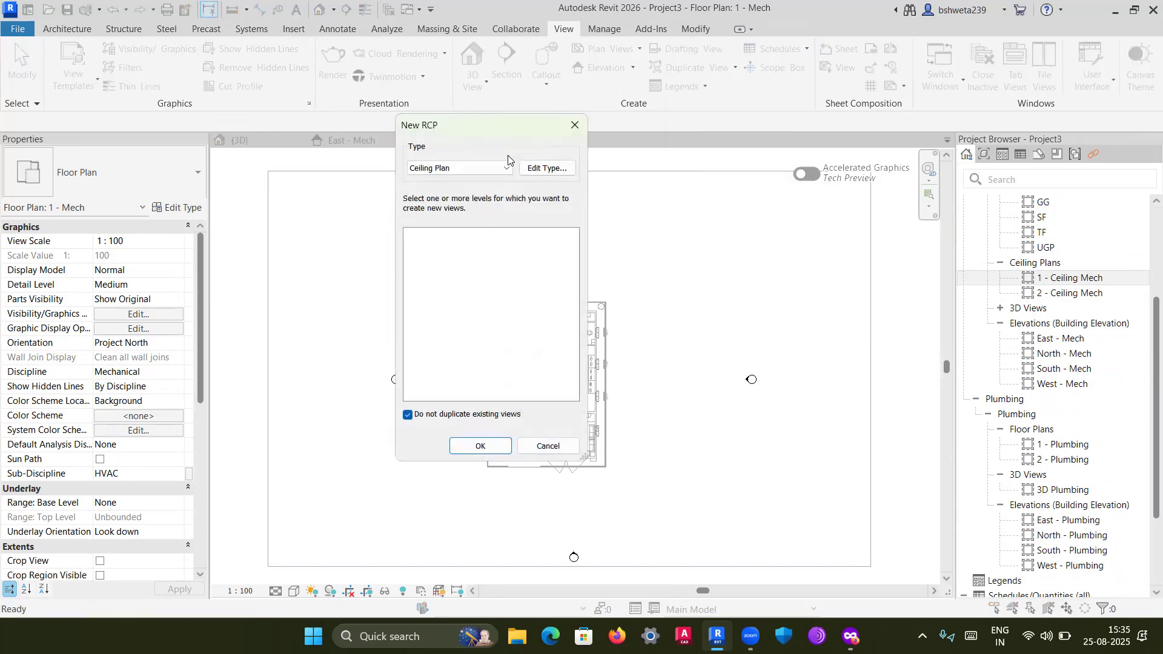
pyautogui.click(505, 169)
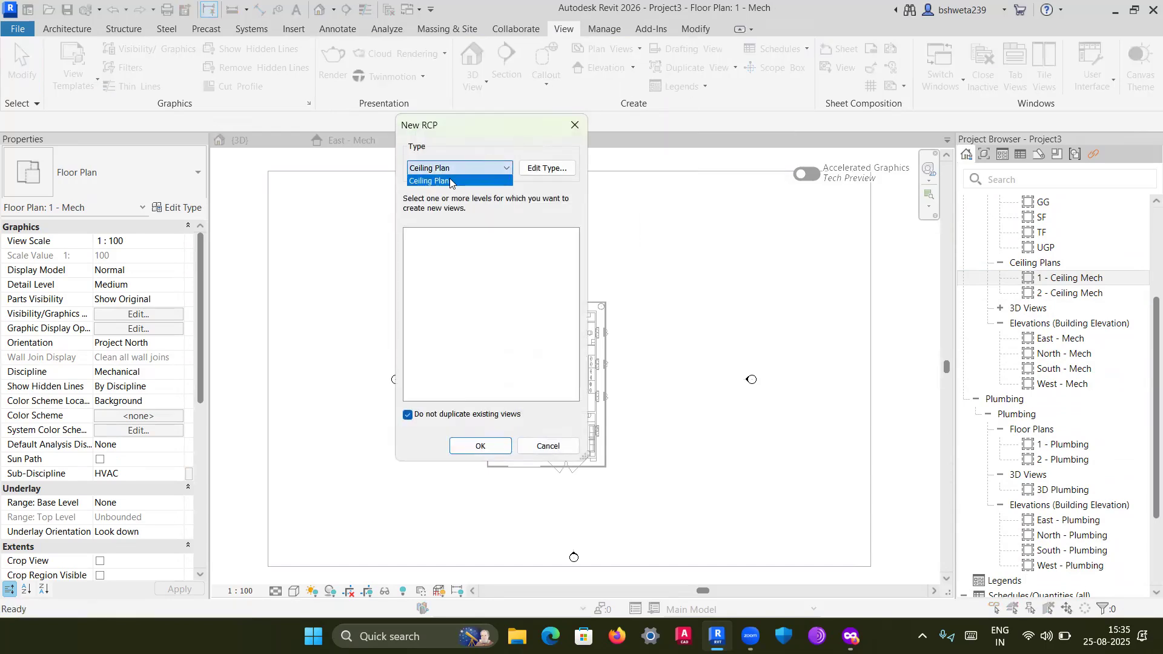
pyautogui.click(450, 181)
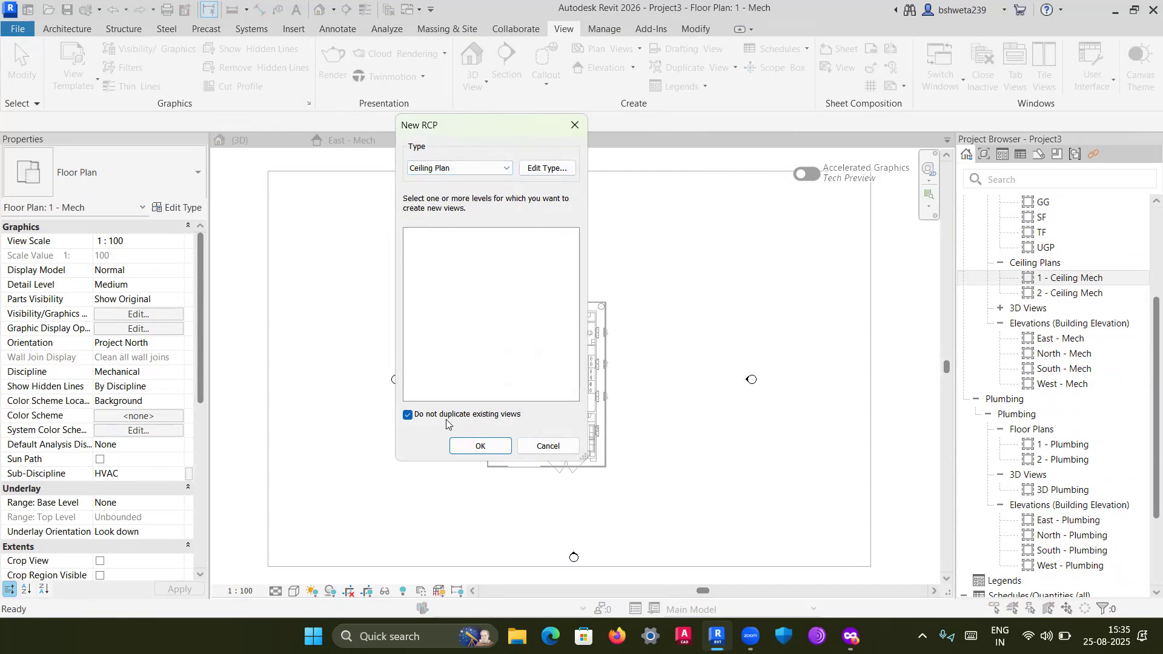
pyautogui.click(406, 416)
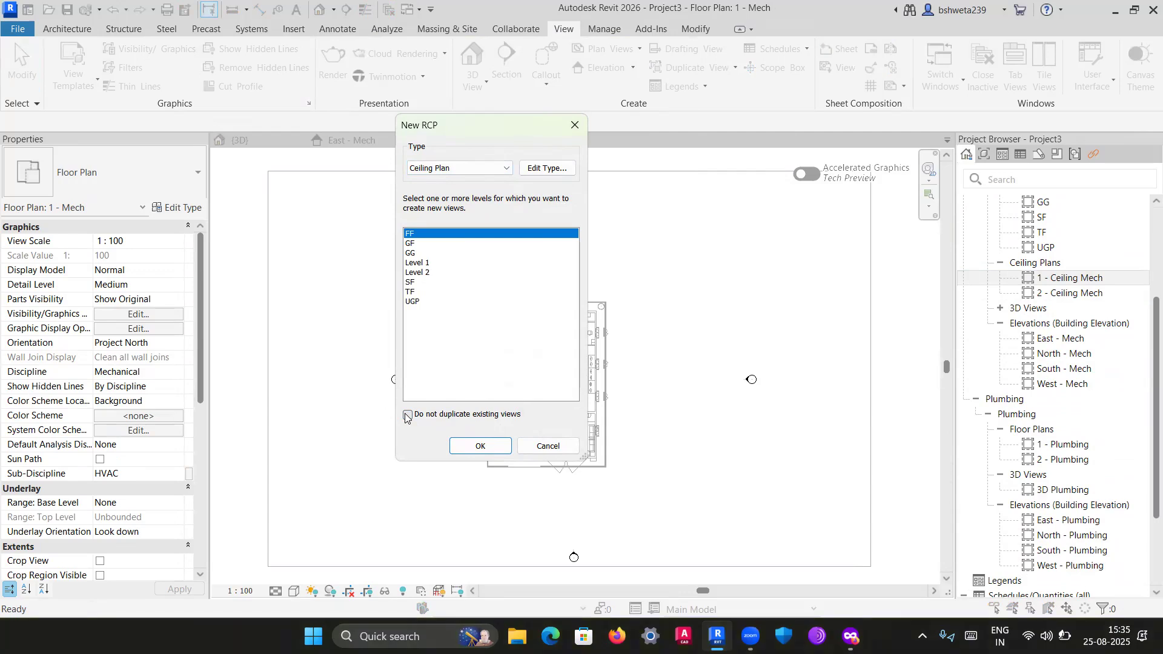
pyautogui.click(407, 416)
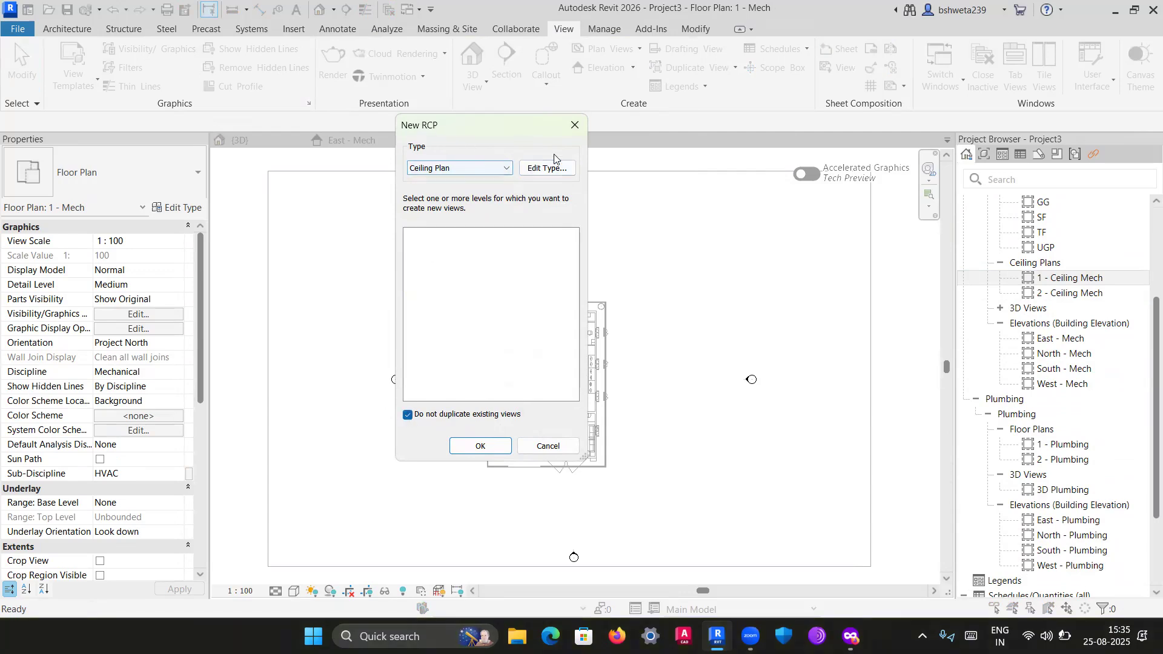
# Assign the Mechanical Ceiling view template to new views of the Ceiling Plan type
pyautogui.click(542, 170)
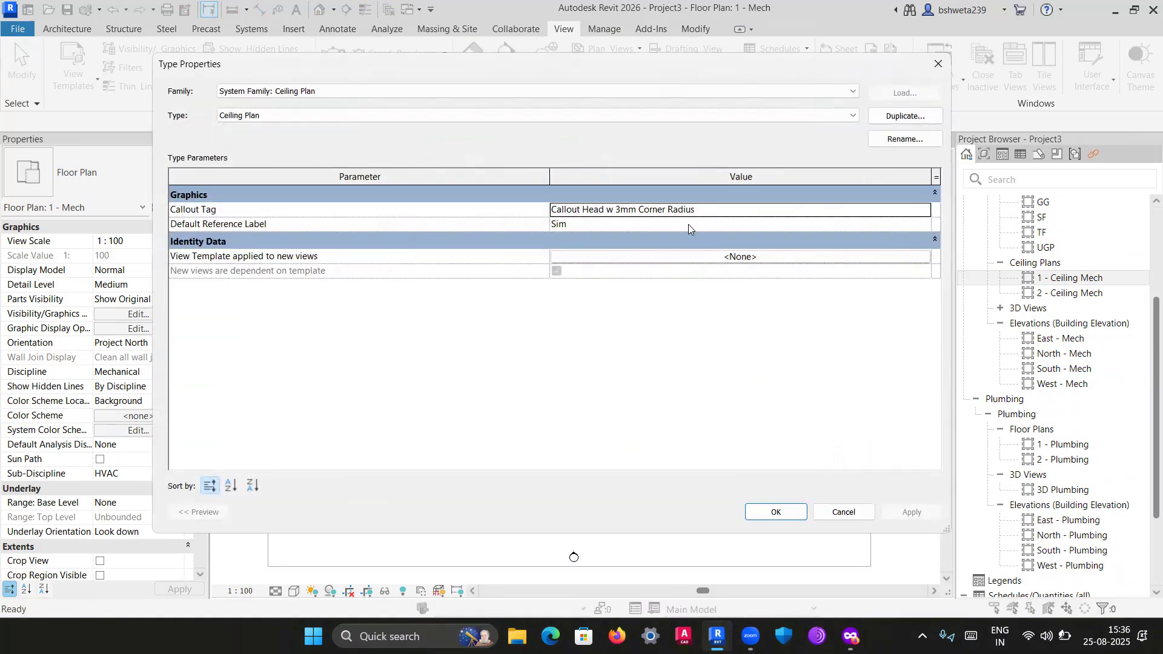
pyautogui.click(874, 257)
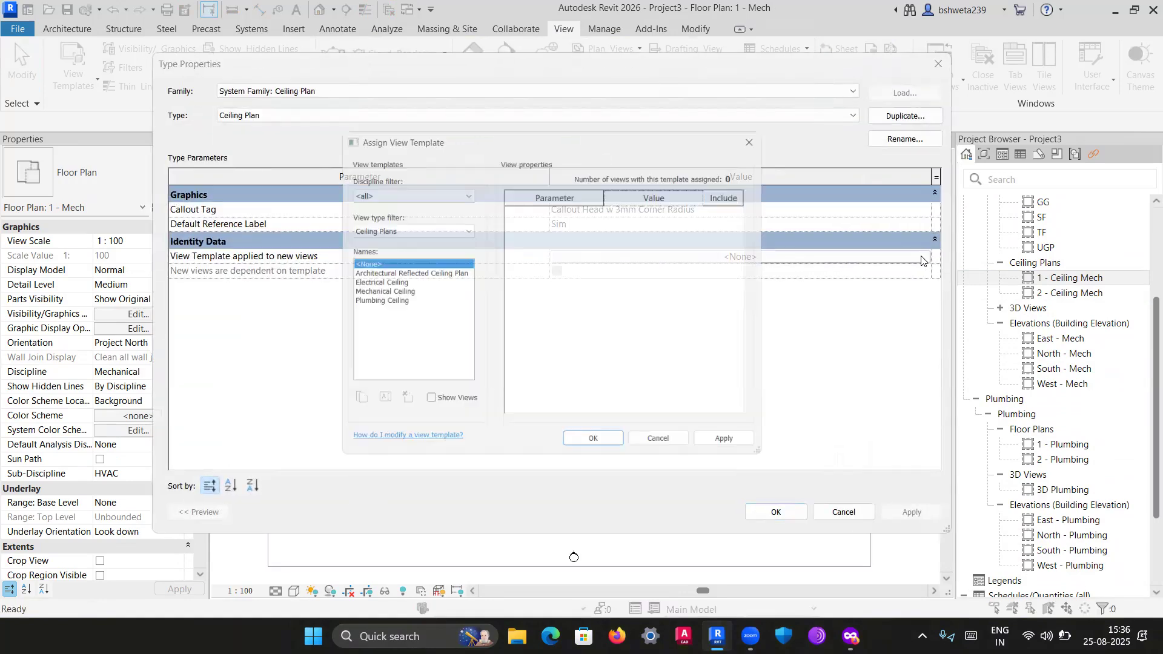
pyautogui.click(376, 293)
pyautogui.scroll(-5, 609, 405)
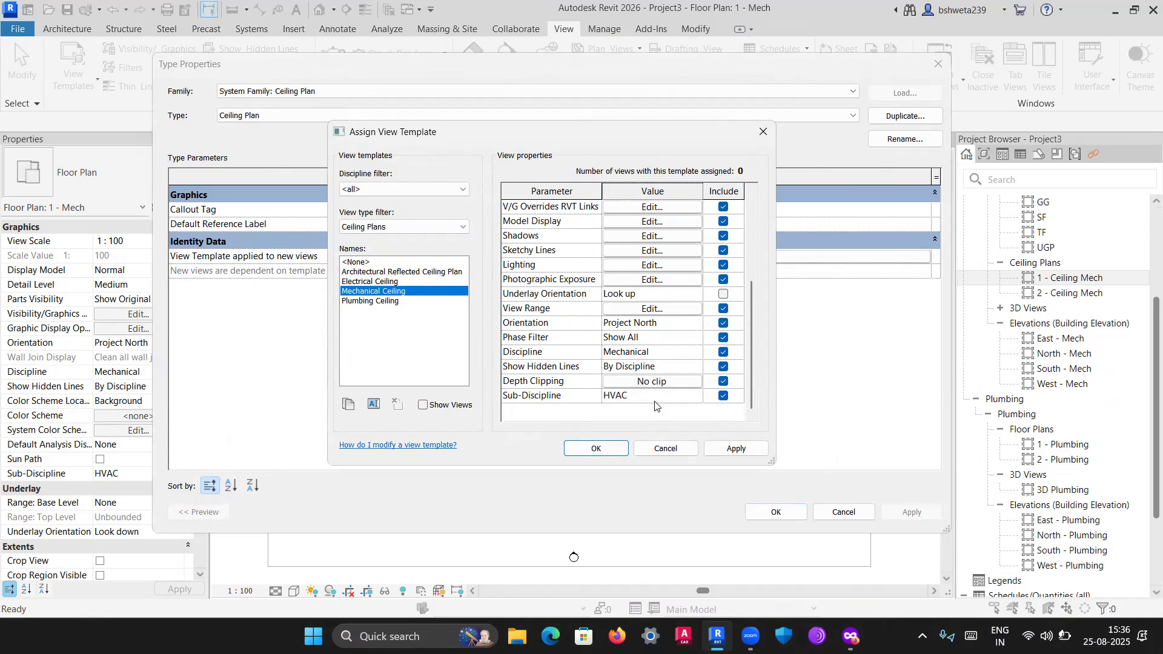
pyautogui.click(596, 448)
pyautogui.click(775, 511)
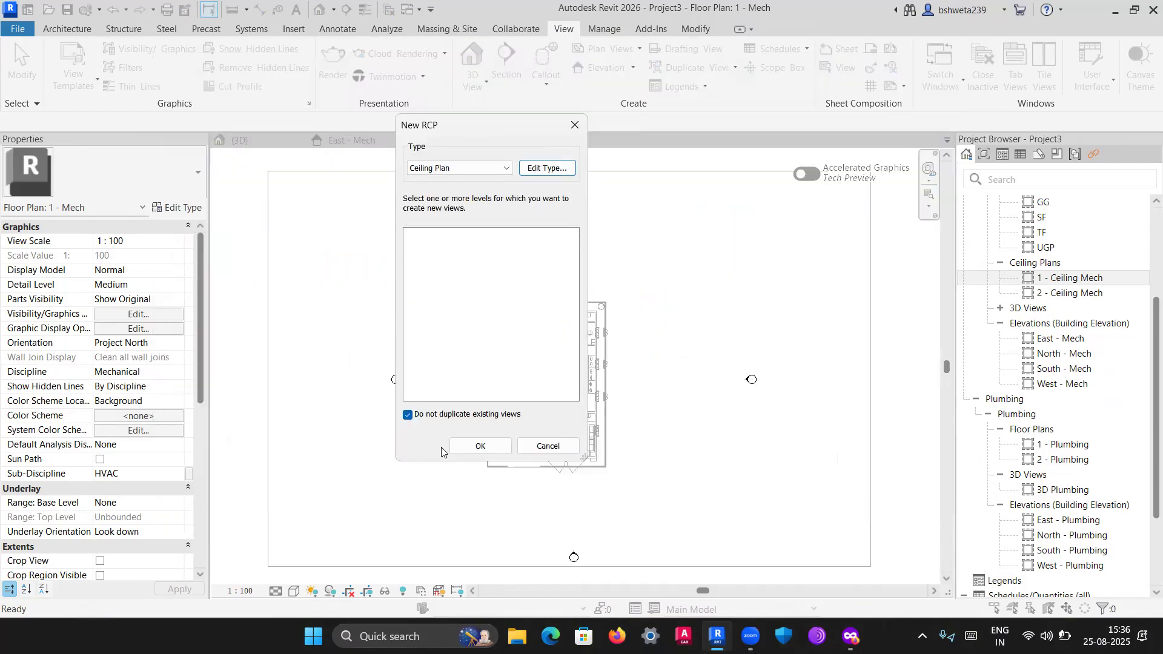
# Create reflected ceiling plans for all levels from FF to UGP with duplicate views allowed, and close the newly opened plan
pyautogui.click(407, 415)
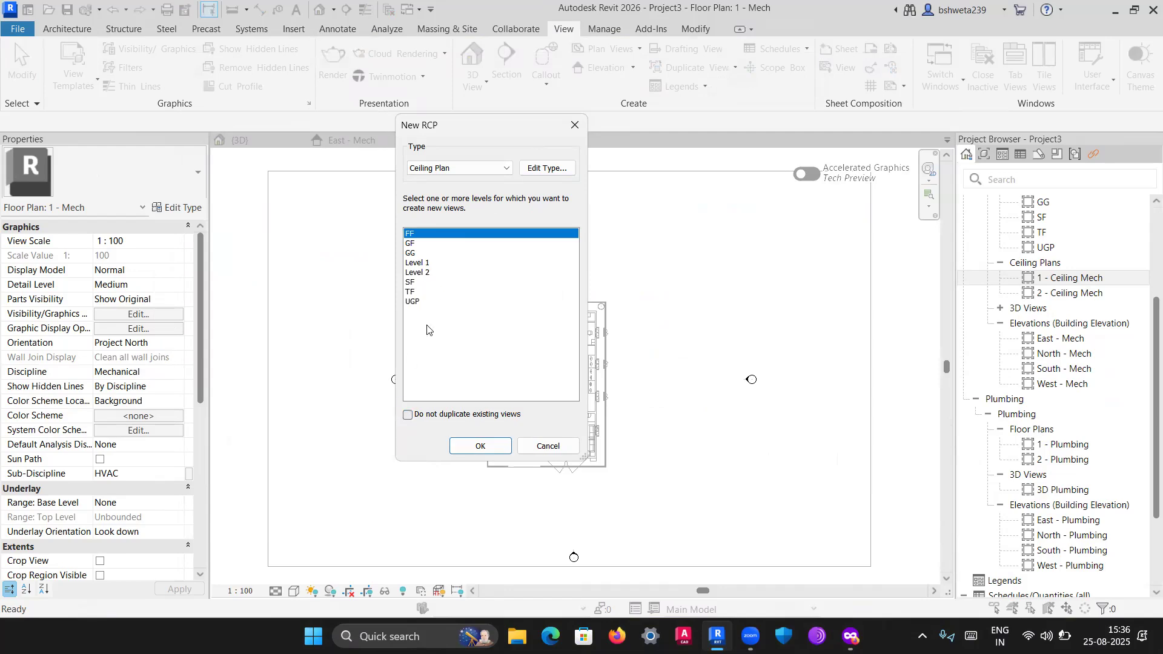
pyautogui.keyDown('shift'); pyautogui.click(421, 301); pyautogui.keyUp('shift')
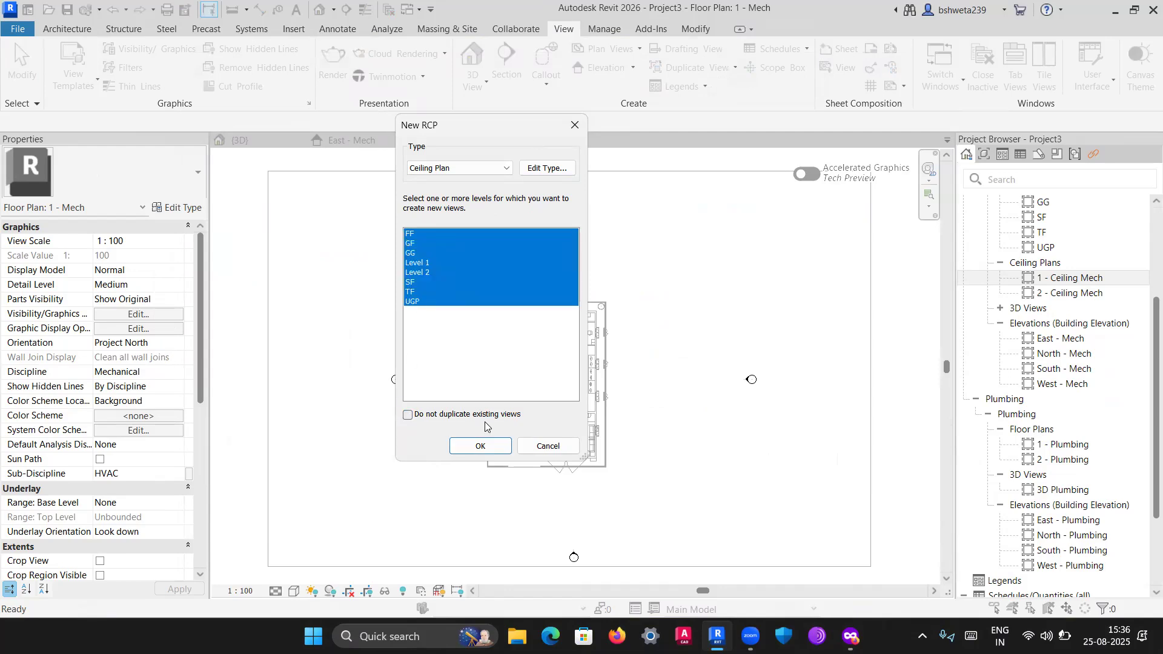
pyautogui.click(480, 446)
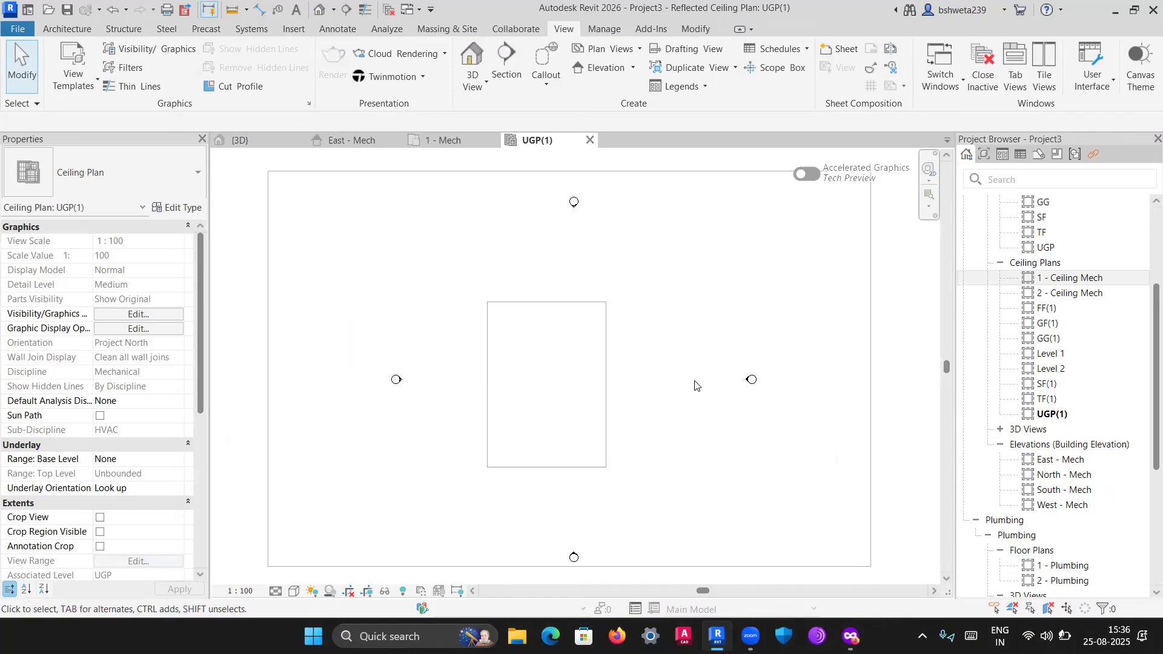
pyautogui.click(591, 139)
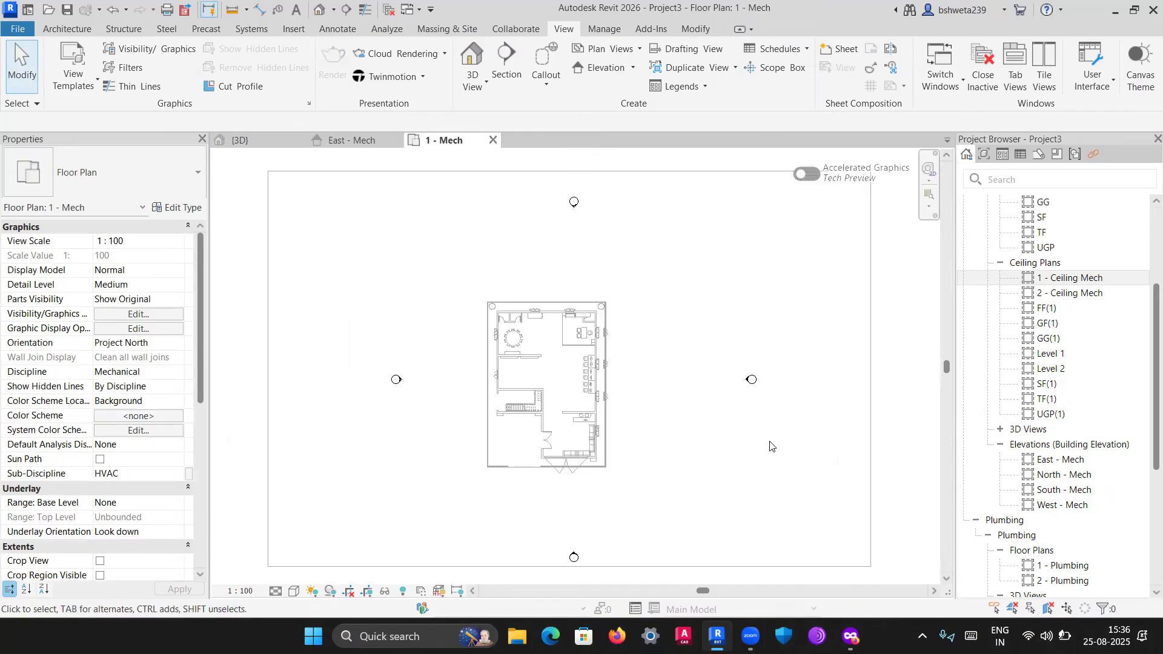
# Check the HVAC floor and ceiling plans in the project browser, and switch to the East - Mech elevation
pyautogui.scroll(-1, 782, 445)
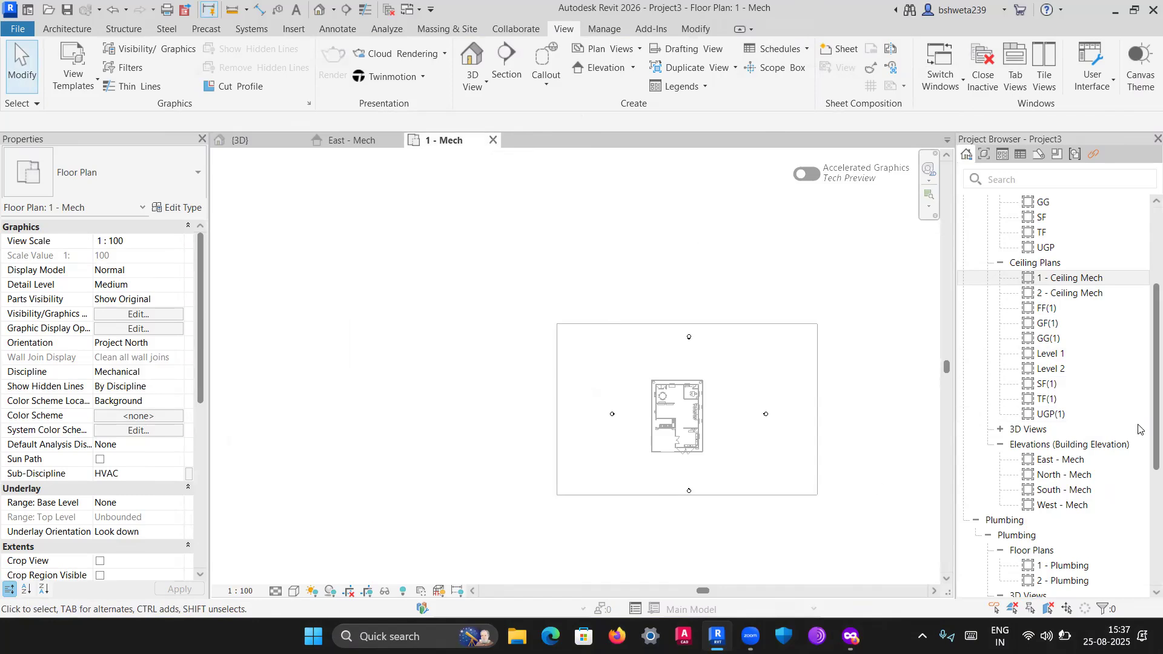
pyautogui.scroll(4, 1136, 428)
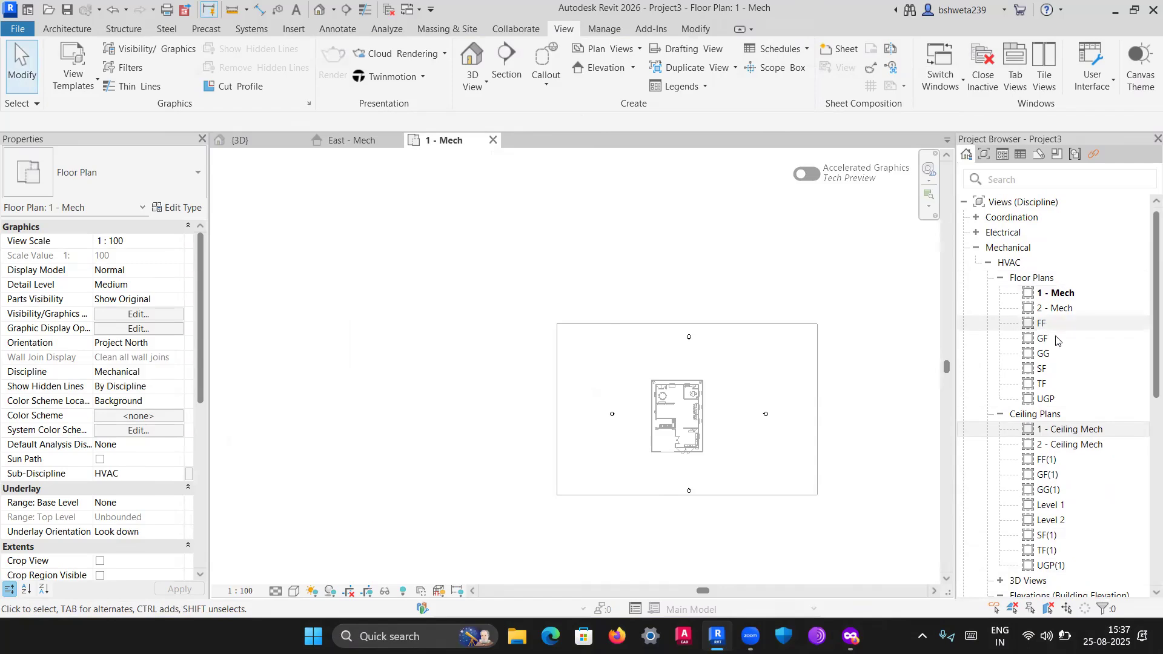
pyautogui.scroll(-3, 1049, 388)
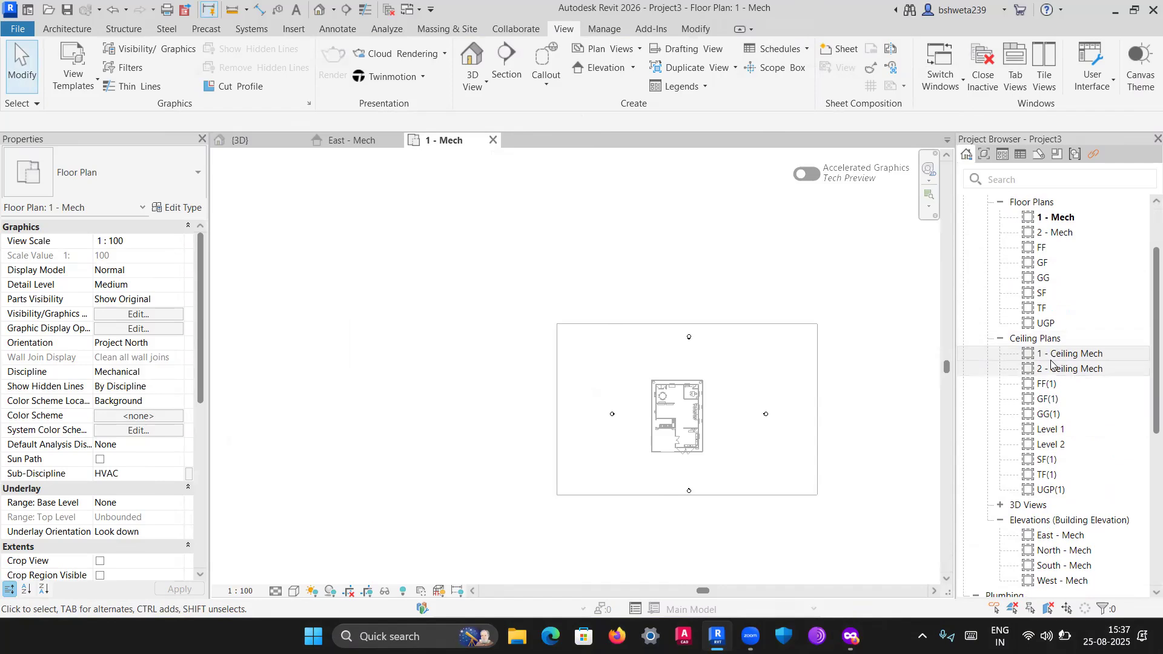
pyautogui.scroll(3, 1057, 363)
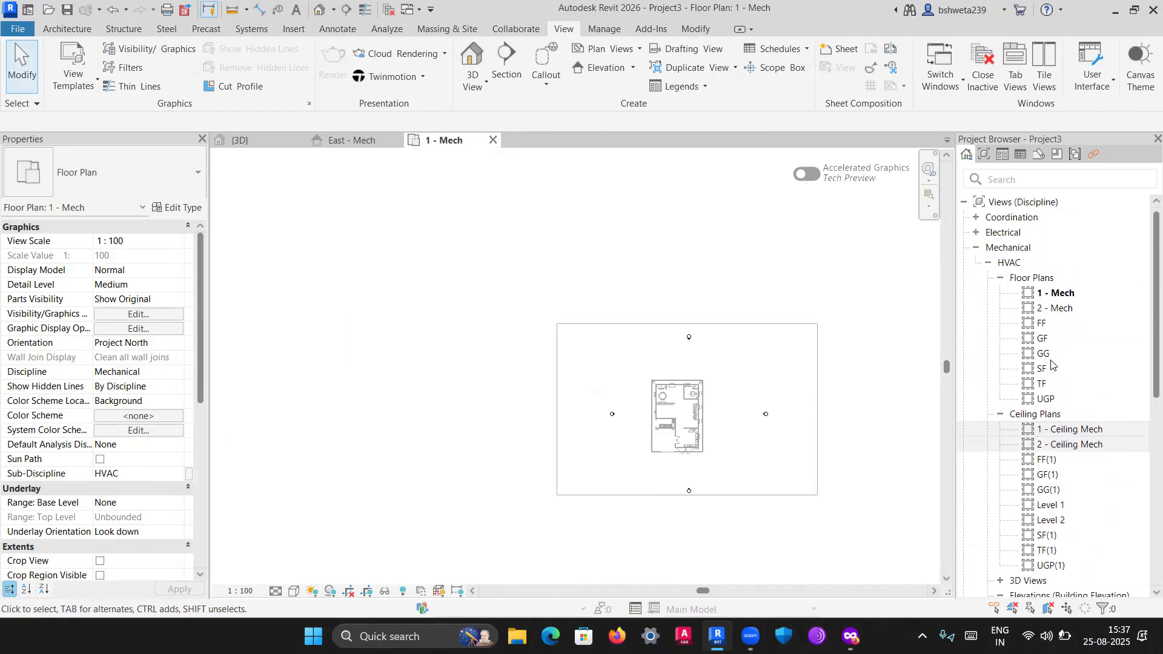
pyautogui.click(362, 140)
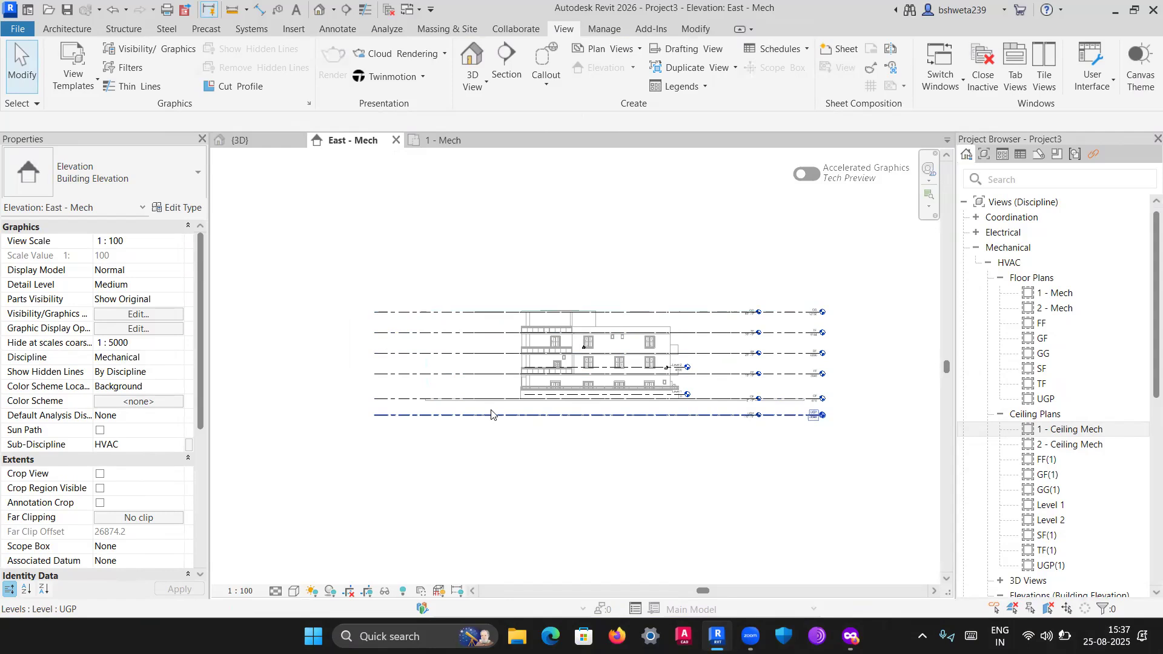
pyautogui.click(461, 412)
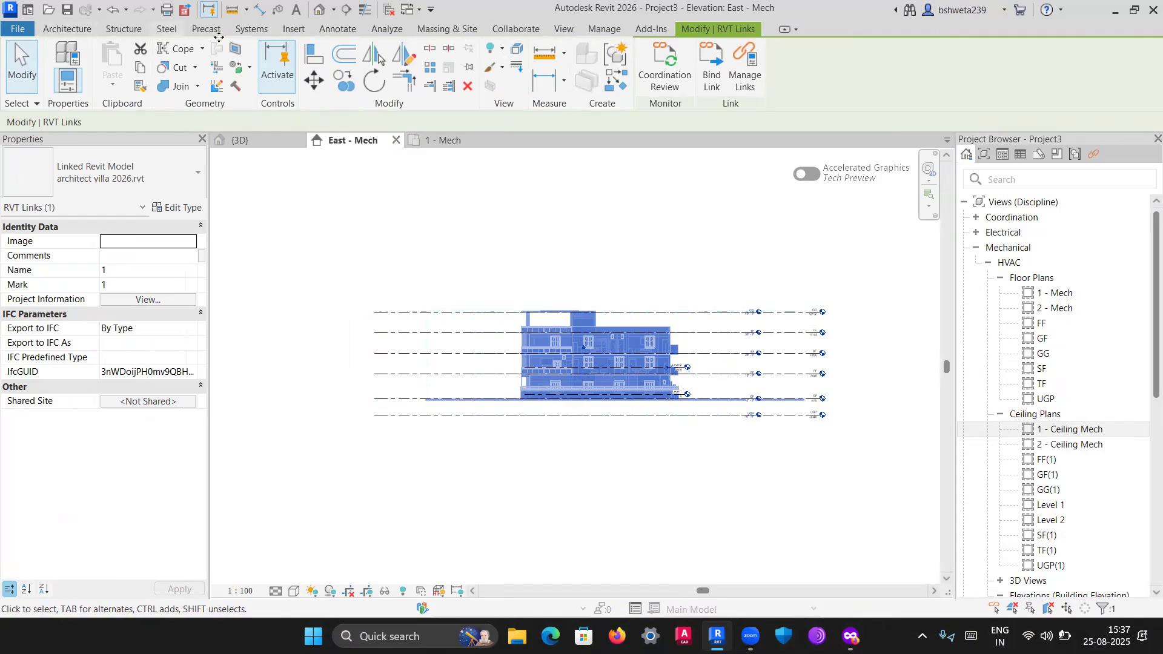
pyautogui.click(524, 27)
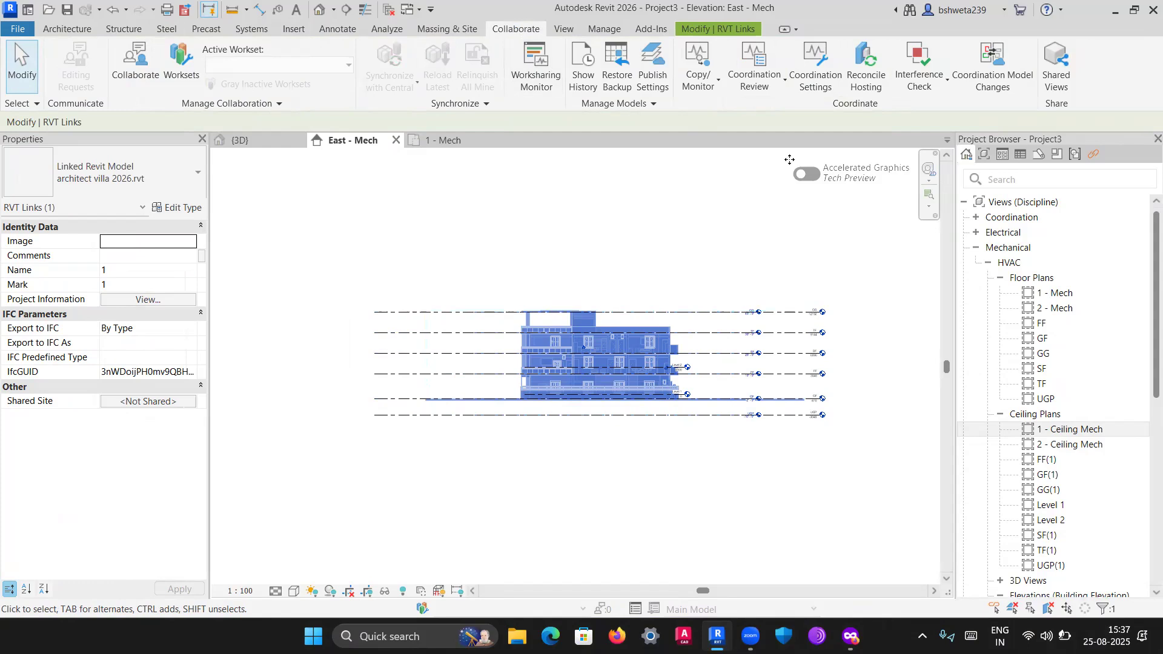
pyautogui.click(708, 84)
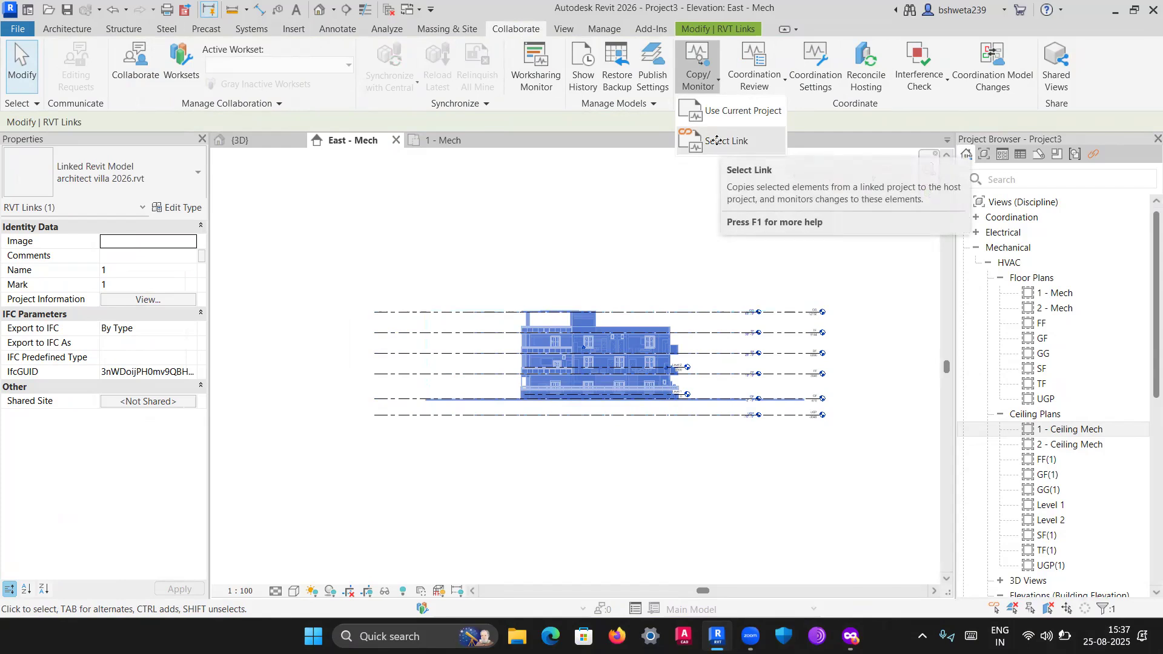
pyautogui.click(716, 141)
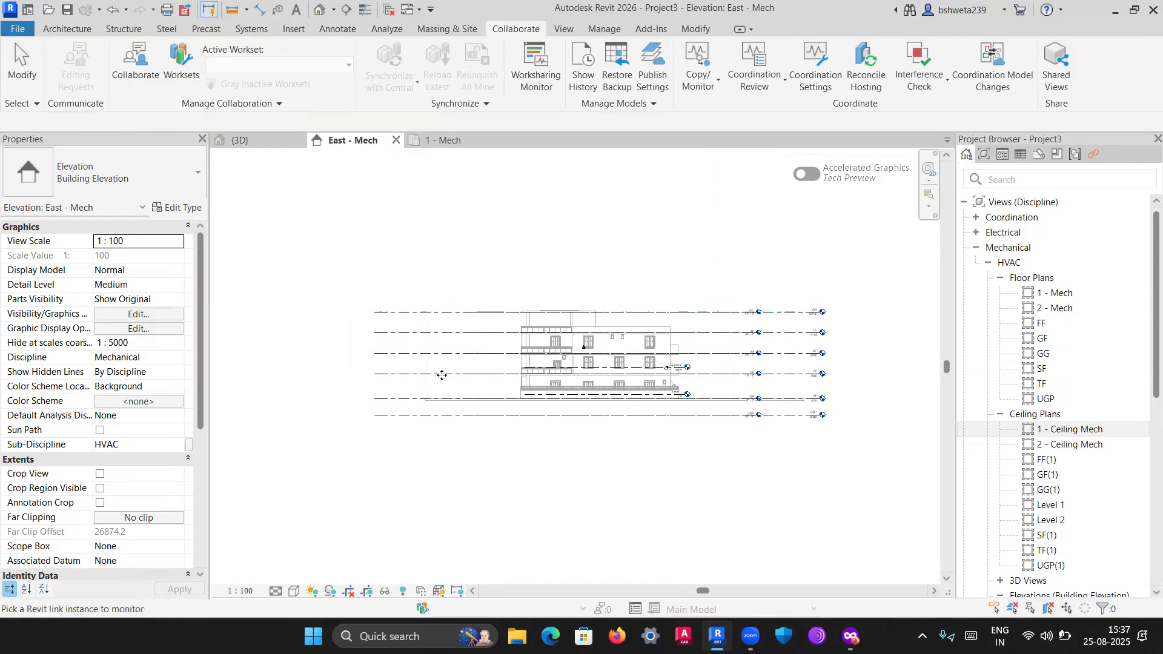
pyautogui.press('Escape')
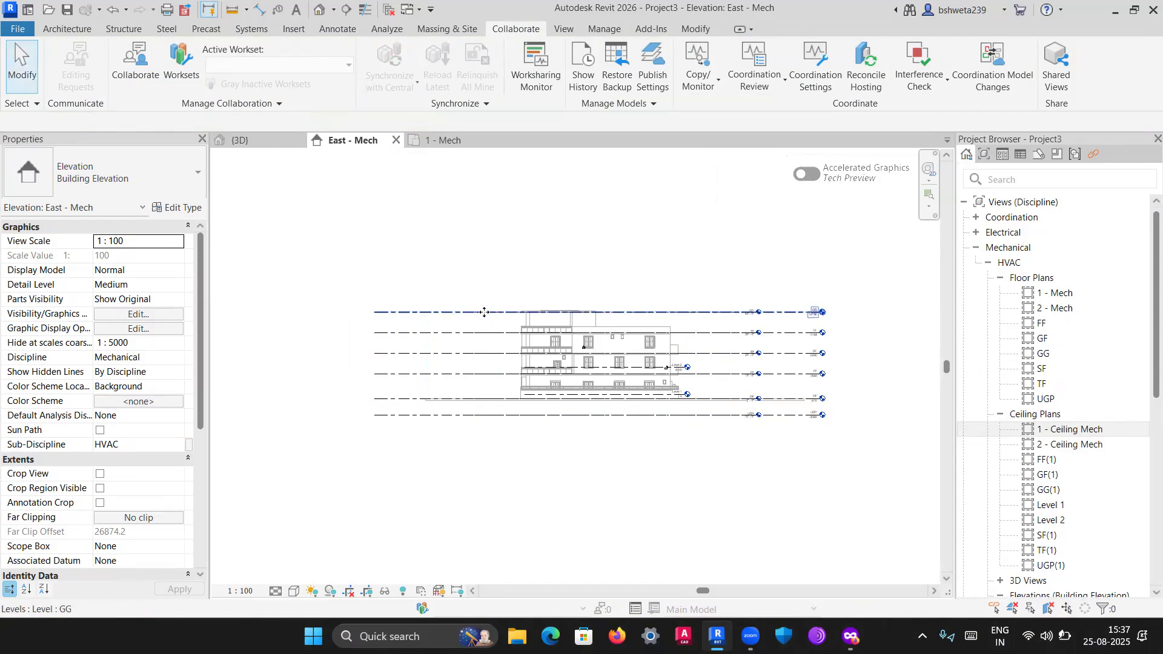
pyautogui.click(454, 312)
pyautogui.click(497, 408)
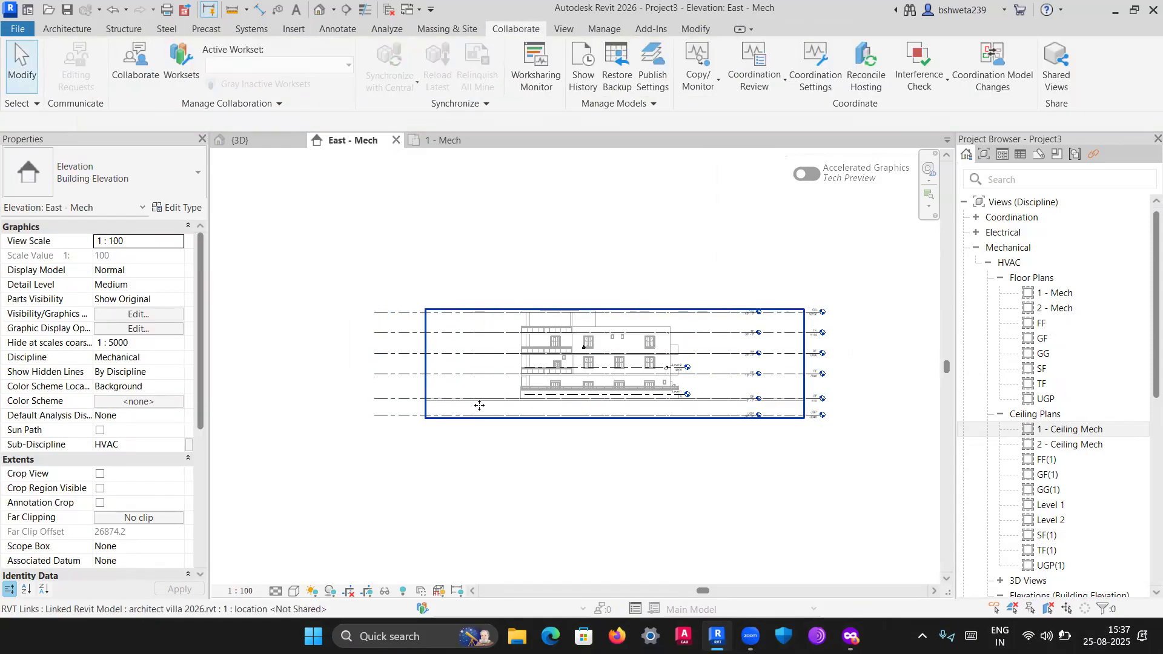
# Start Copy/Monitor on the linked architect villa 2026 model in the East - Mech elevation and activate its Copy tool
pyautogui.click(479, 405)
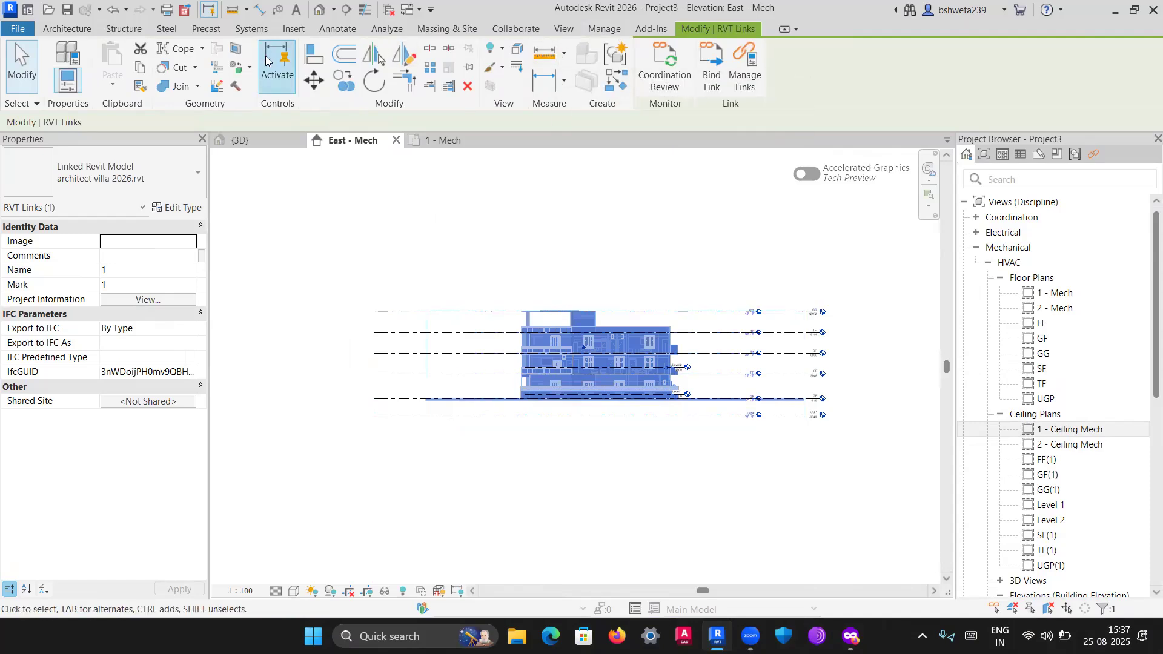
pyautogui.click(516, 29)
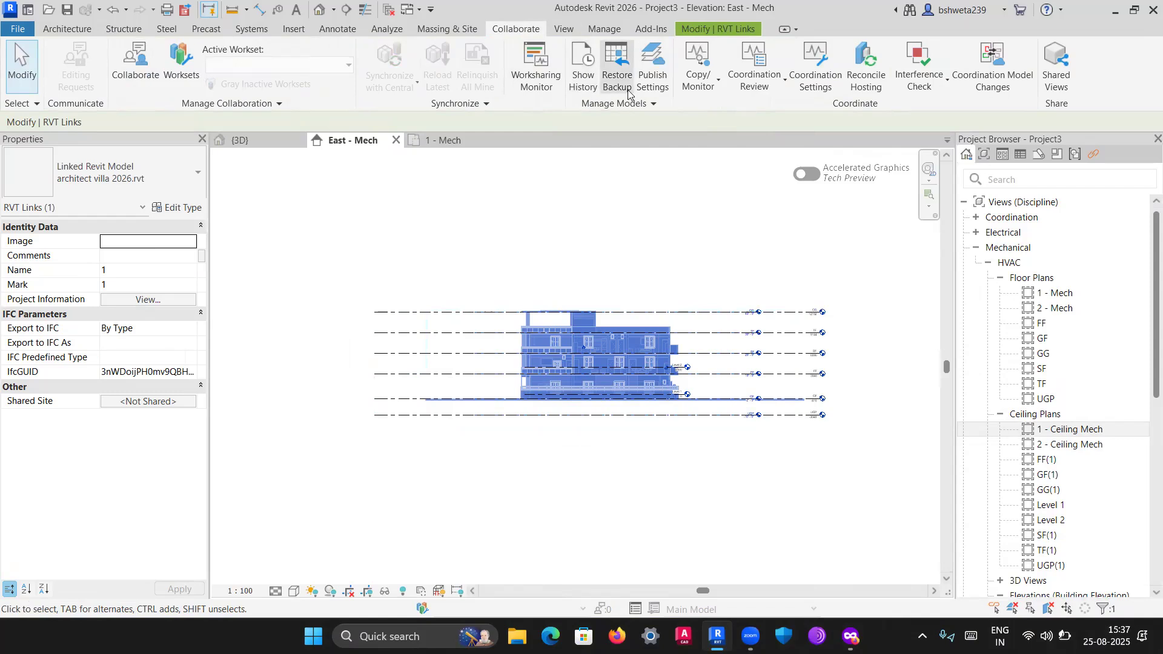
pyautogui.click(698, 85)
pyautogui.click(693, 140)
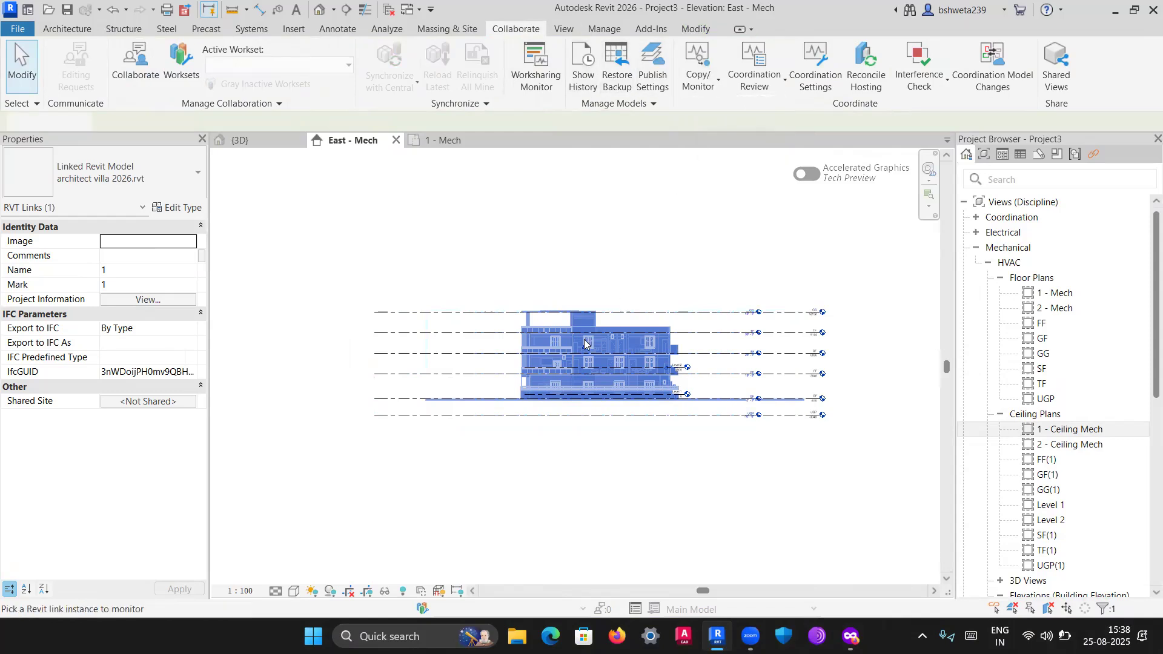
pyautogui.click(508, 335)
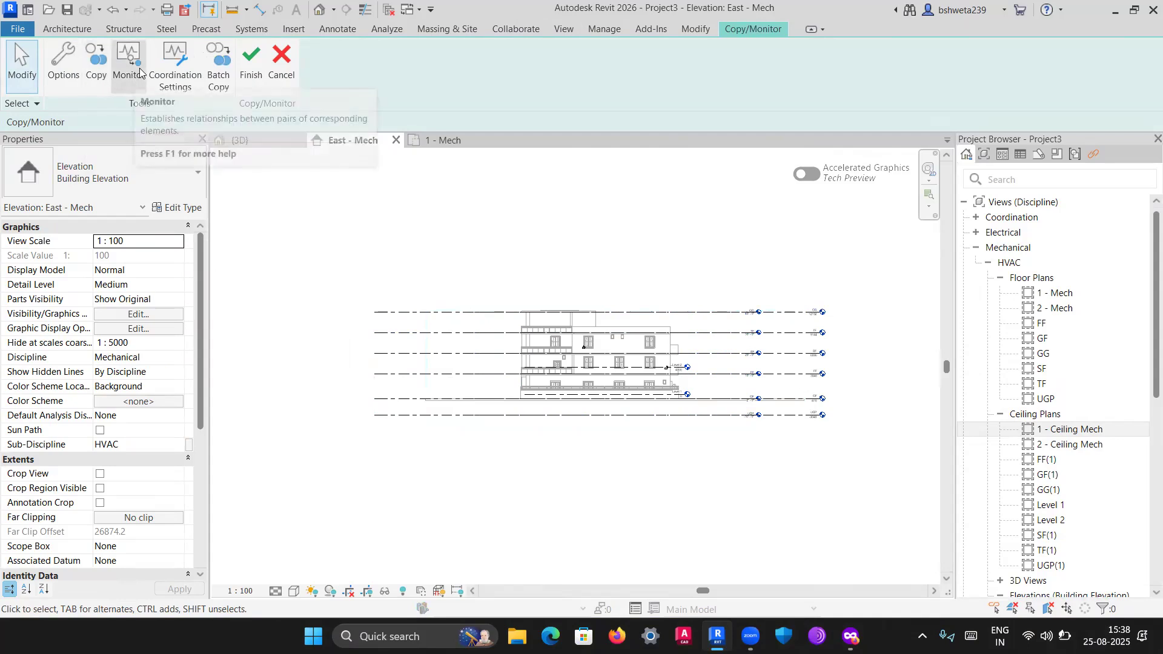
pyautogui.click(99, 75)
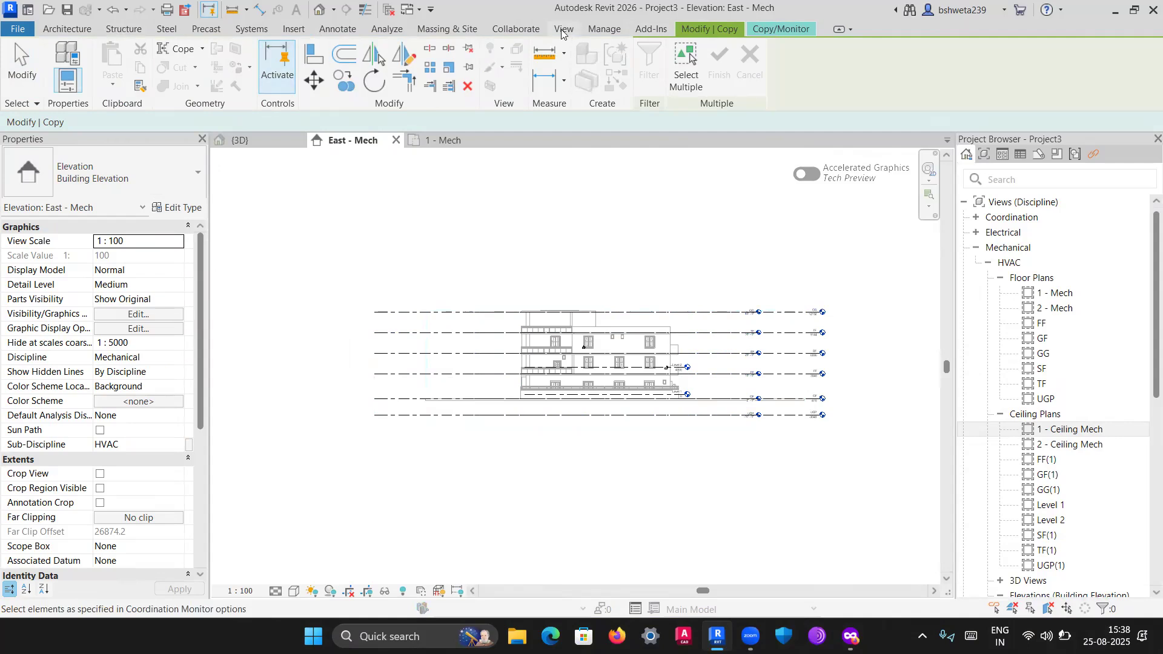
pyautogui.click(517, 28)
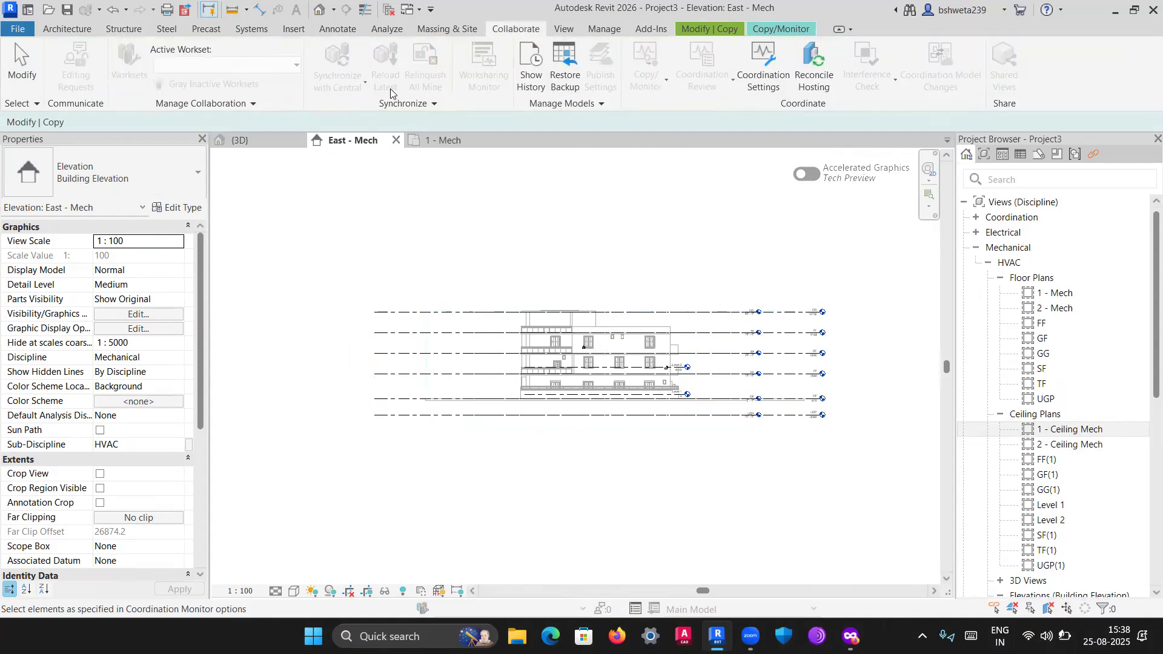
pyautogui.click(712, 30)
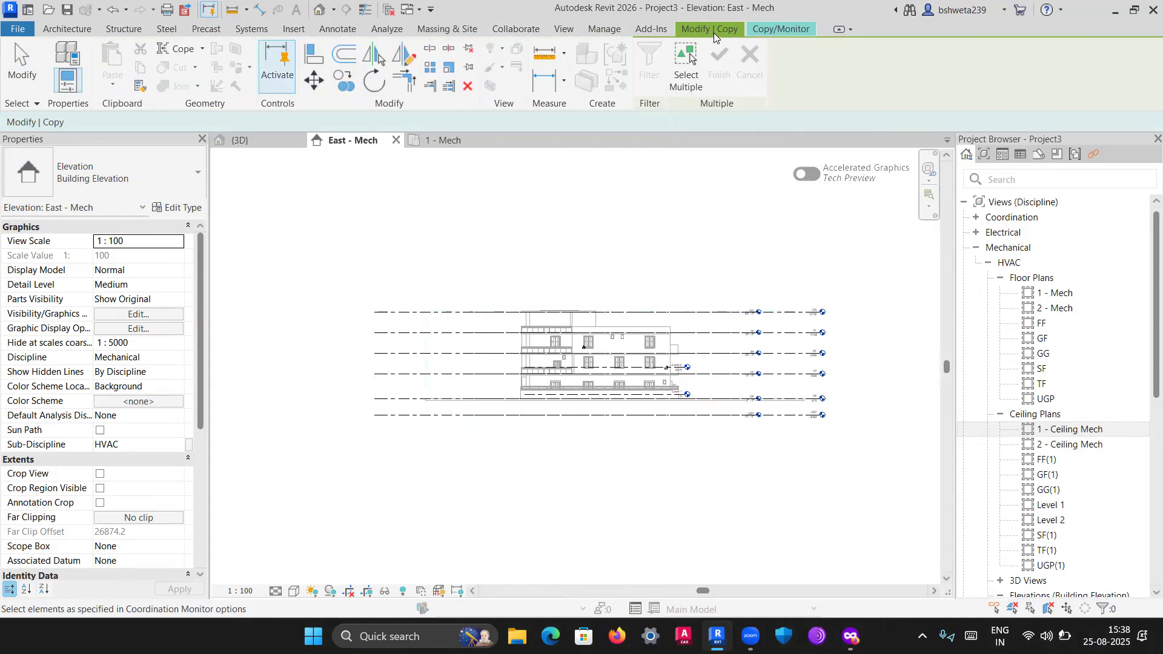
pyautogui.click(763, 30)
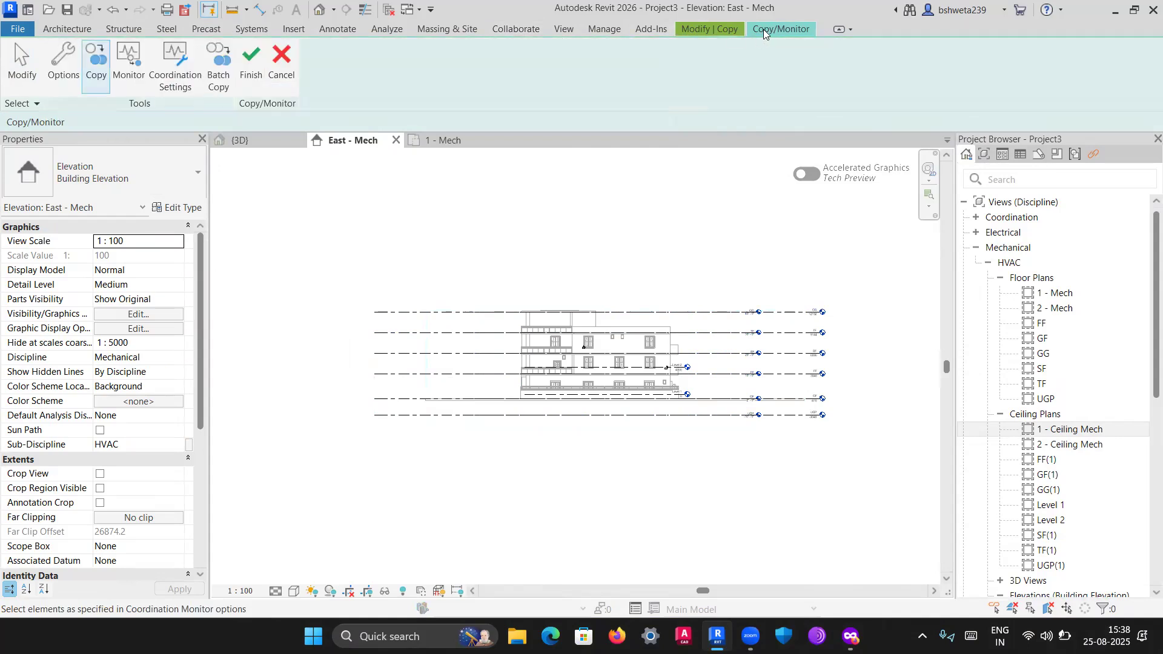
pyautogui.scroll(1, 693, 376)
pyautogui.scroll(1, 697, 365)
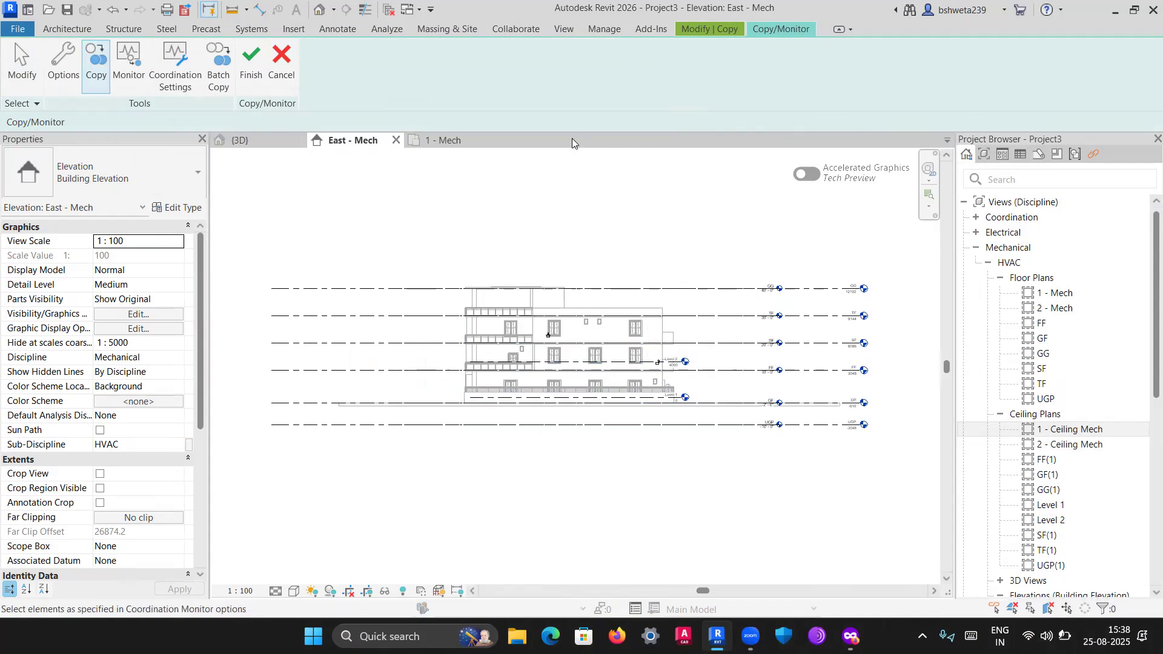
# Cancel the Copy/Monitor session in the East - Mech elevation and close the 1 - Mech floor plan
pyautogui.click(277, 61)
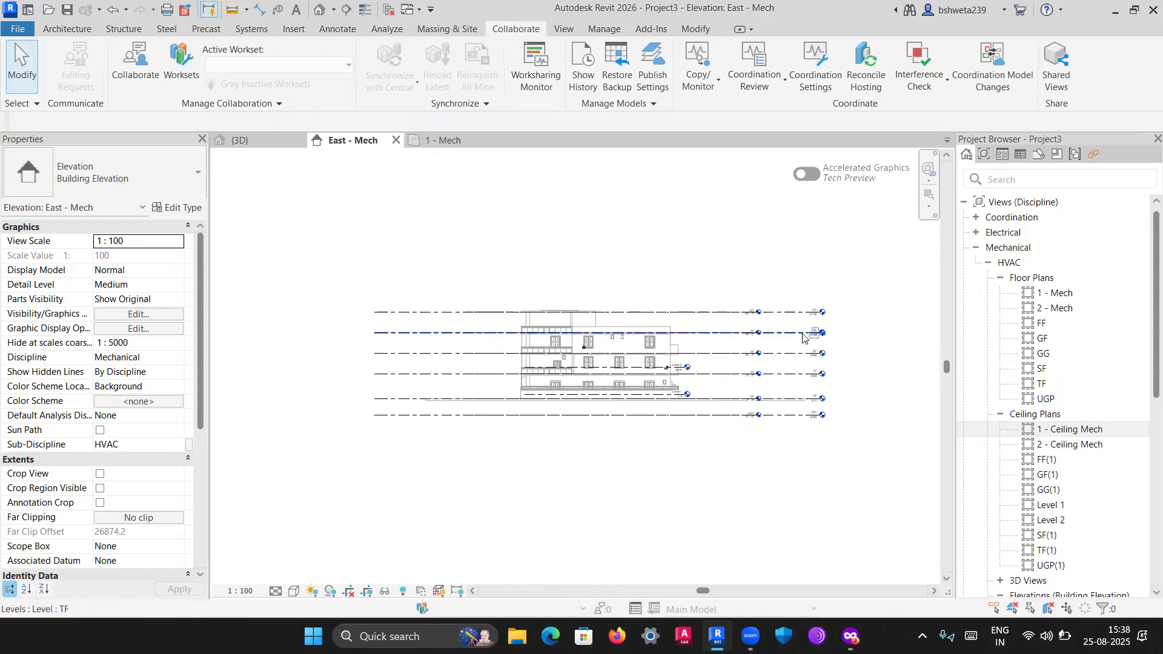
pyautogui.scroll(4, 757, 327)
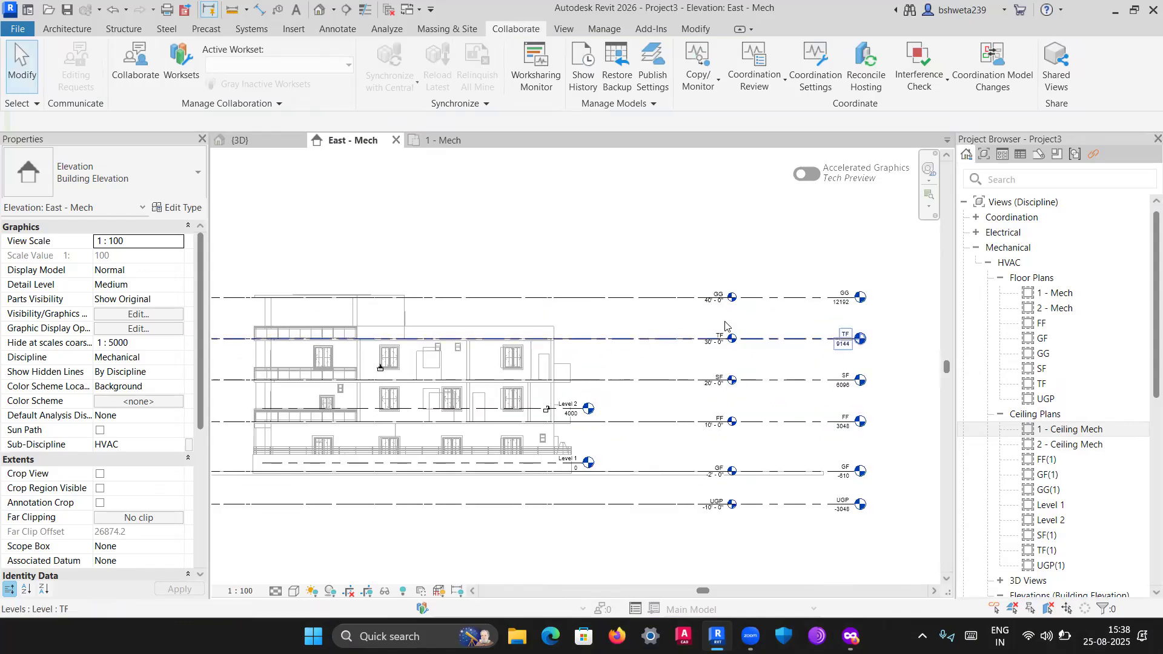
pyautogui.scroll(2, 725, 326)
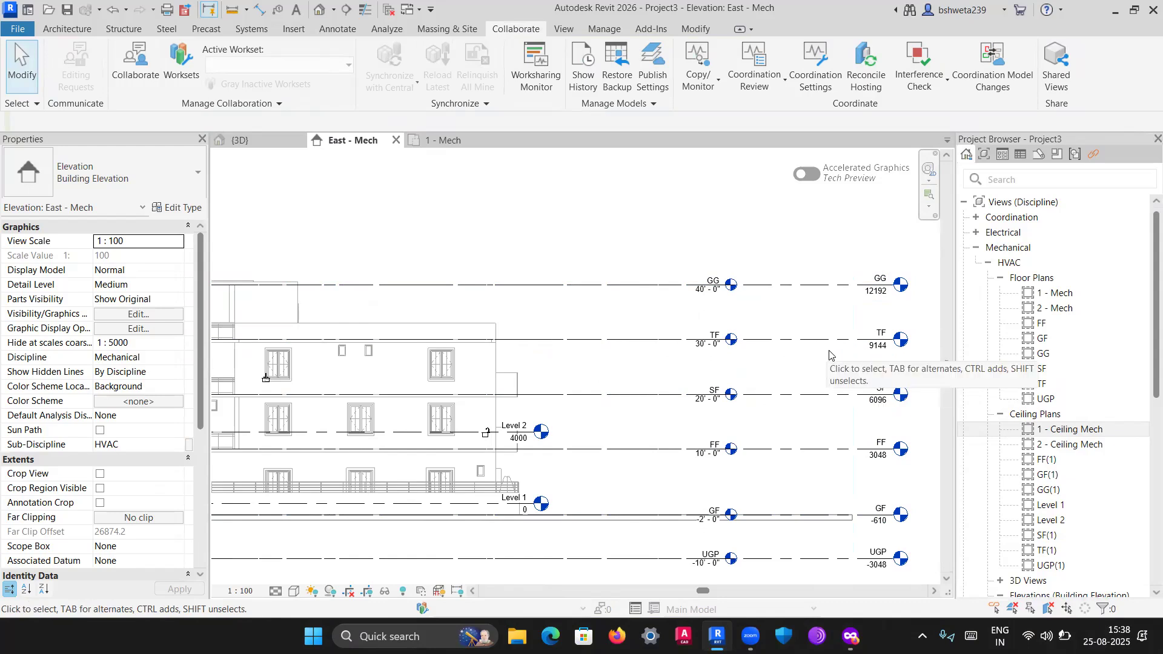
pyautogui.scroll(-5, 676, 236)
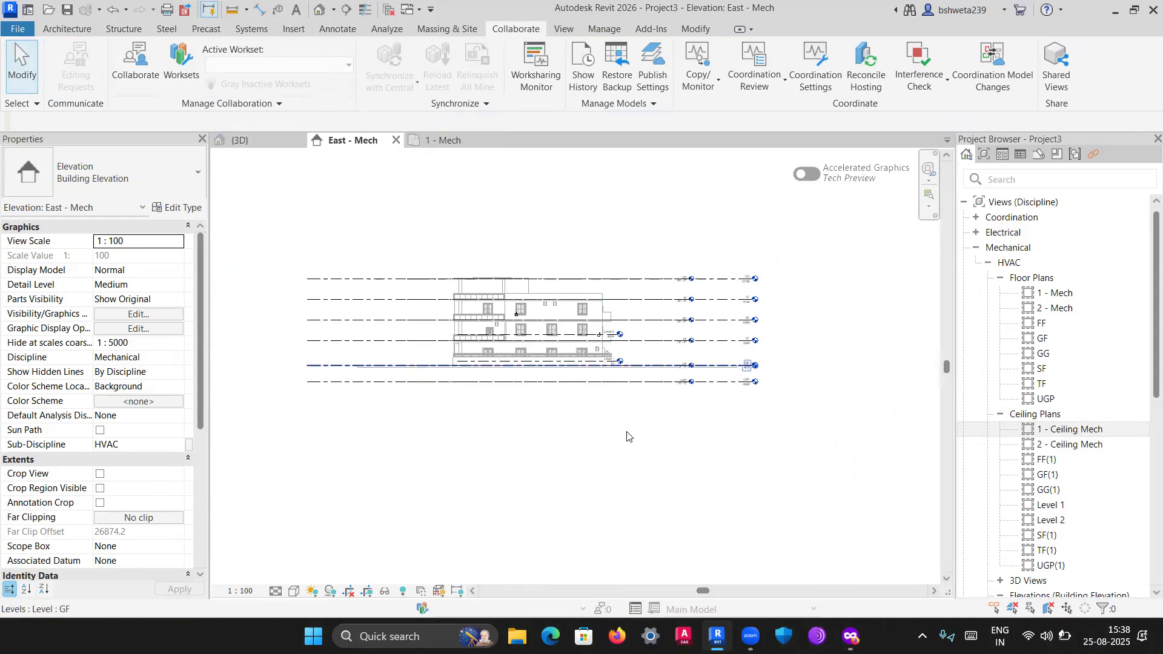
pyautogui.moveTo(672, 479); pyautogui.dragTo(674, 485, button='middle')
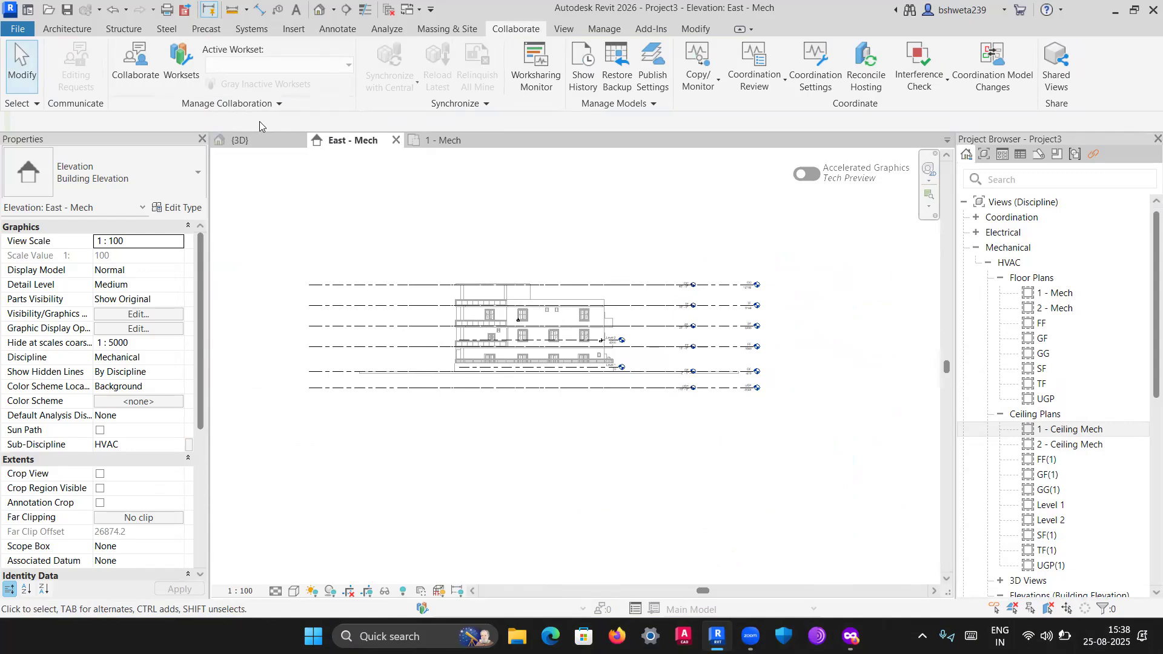
pyautogui.click(491, 140)
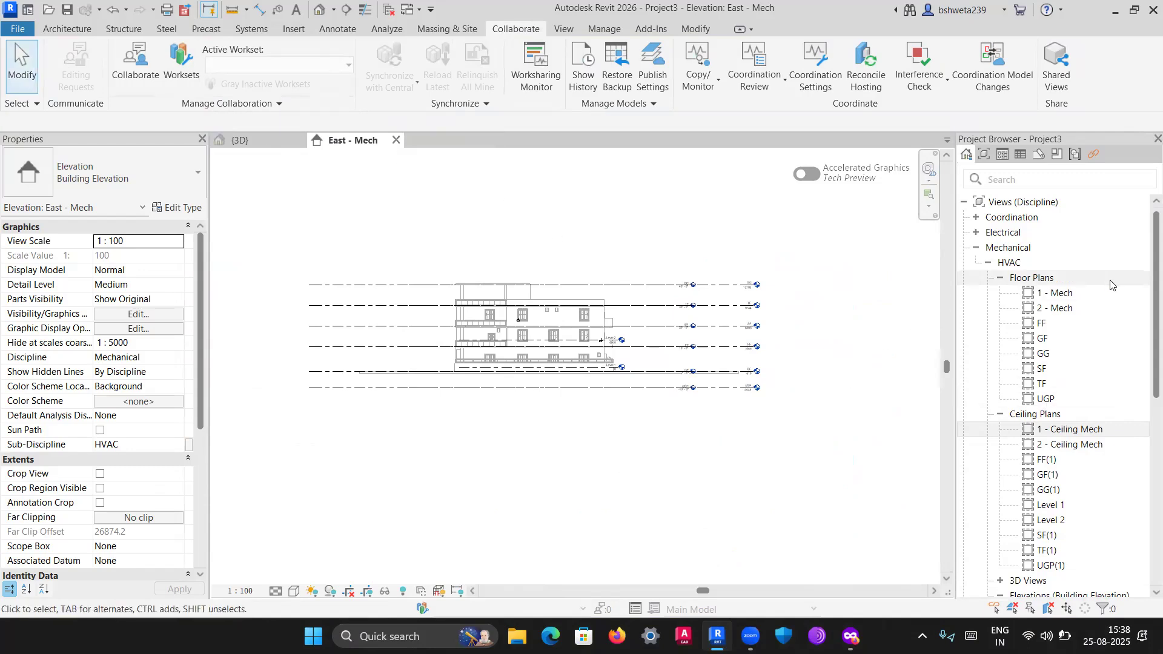
# Compare Level 1 and Level 2 with the copied levels in the East - Mech elevation, and open the GF(1) ceiling plan
pyautogui.scroll(-3, 1112, 284)
pyautogui.scroll(3, 1064, 343)
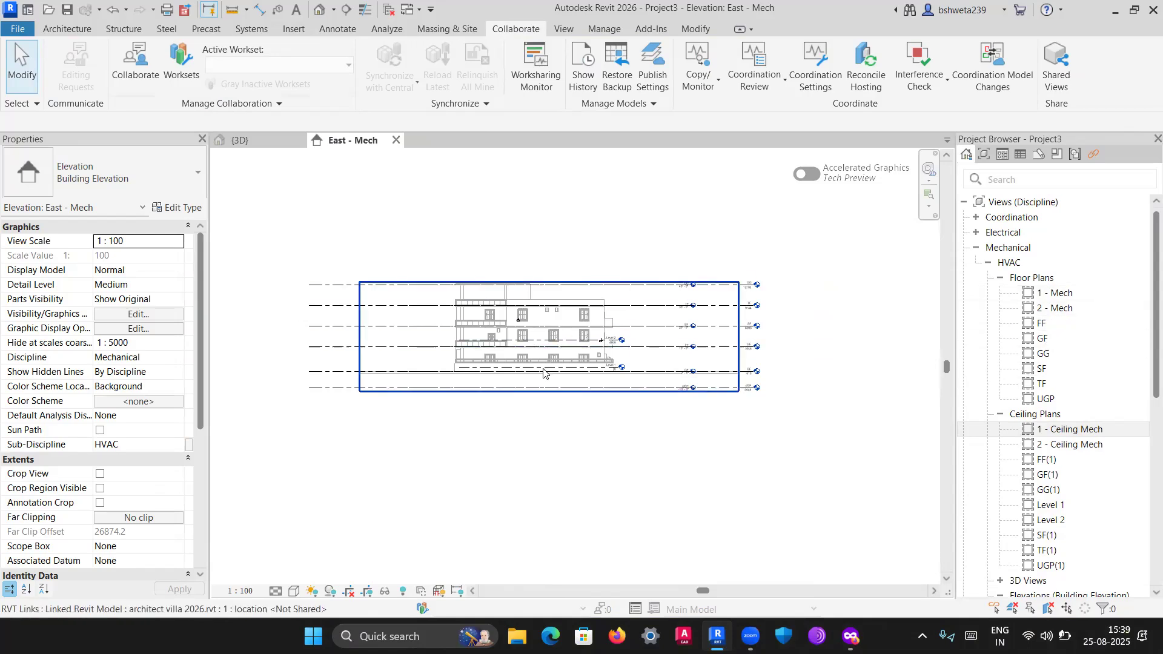
pyautogui.scroll(3, 555, 372)
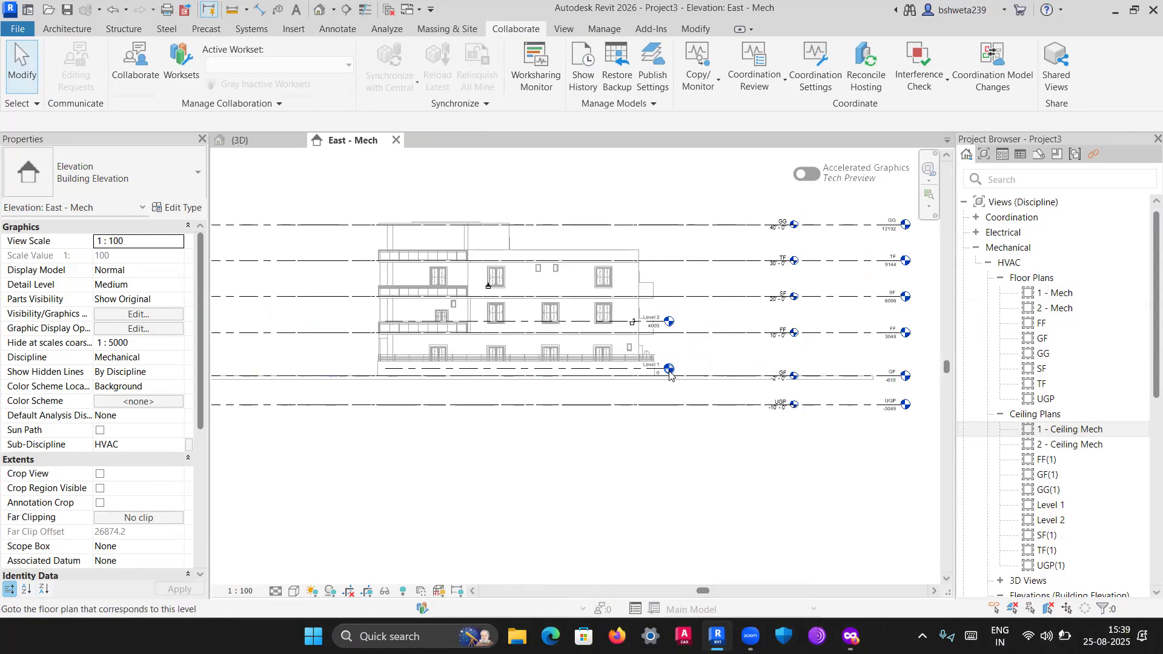
pyautogui.scroll(4, 636, 303)
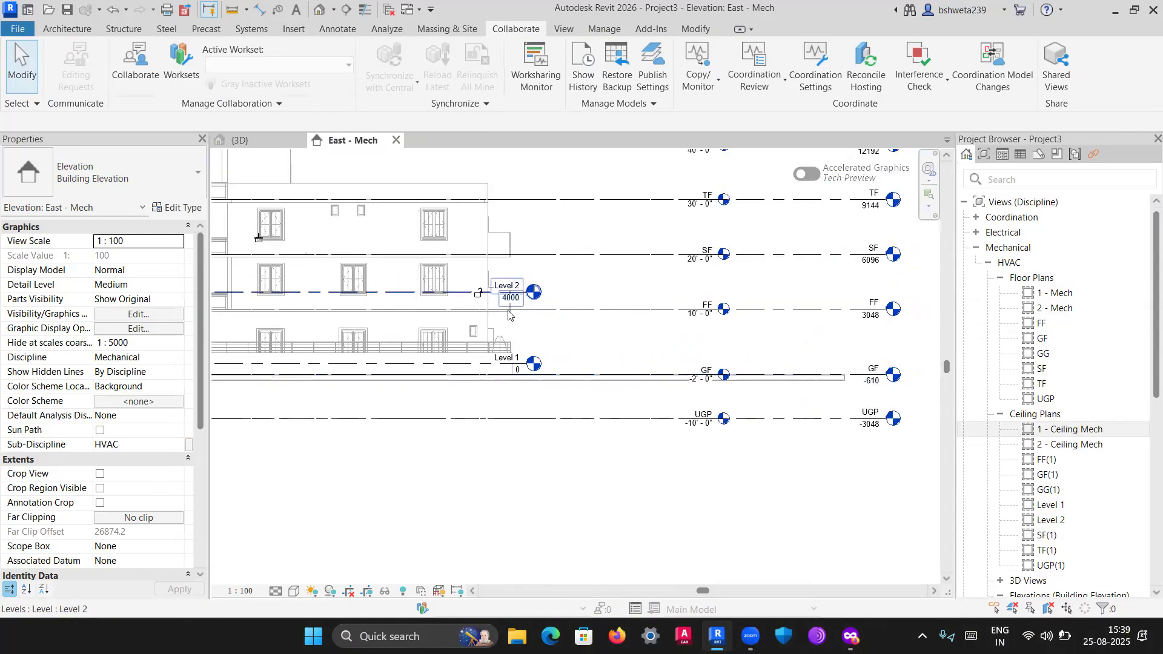
pyautogui.scroll(-2, 554, 345)
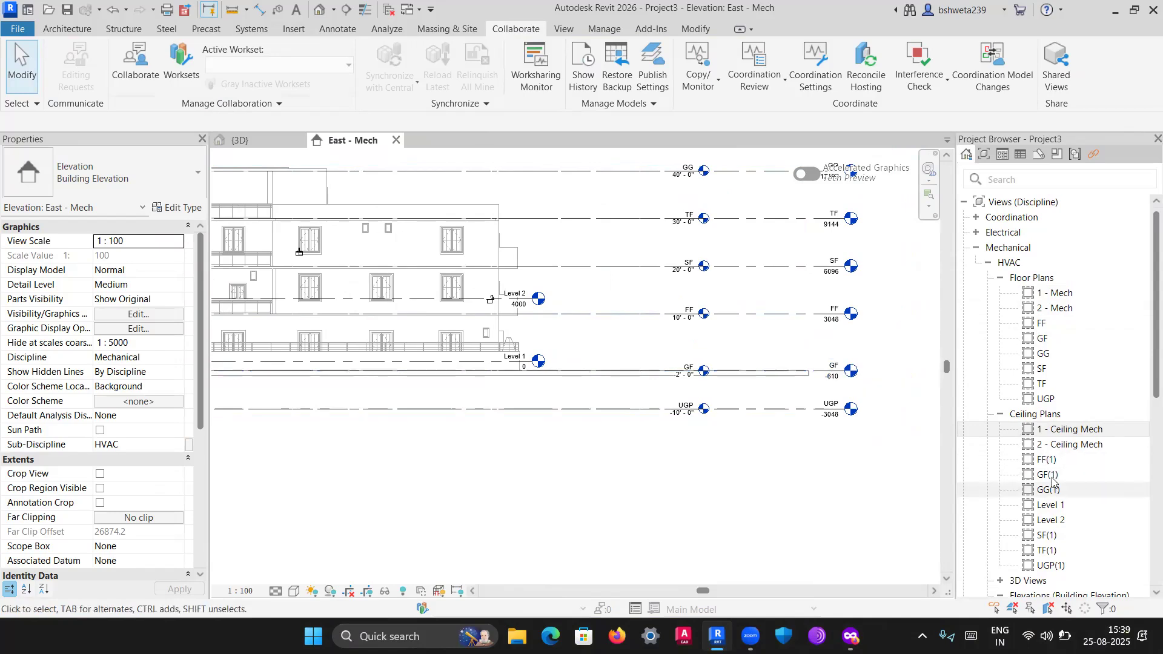
pyautogui.doubleClick(1048, 476)
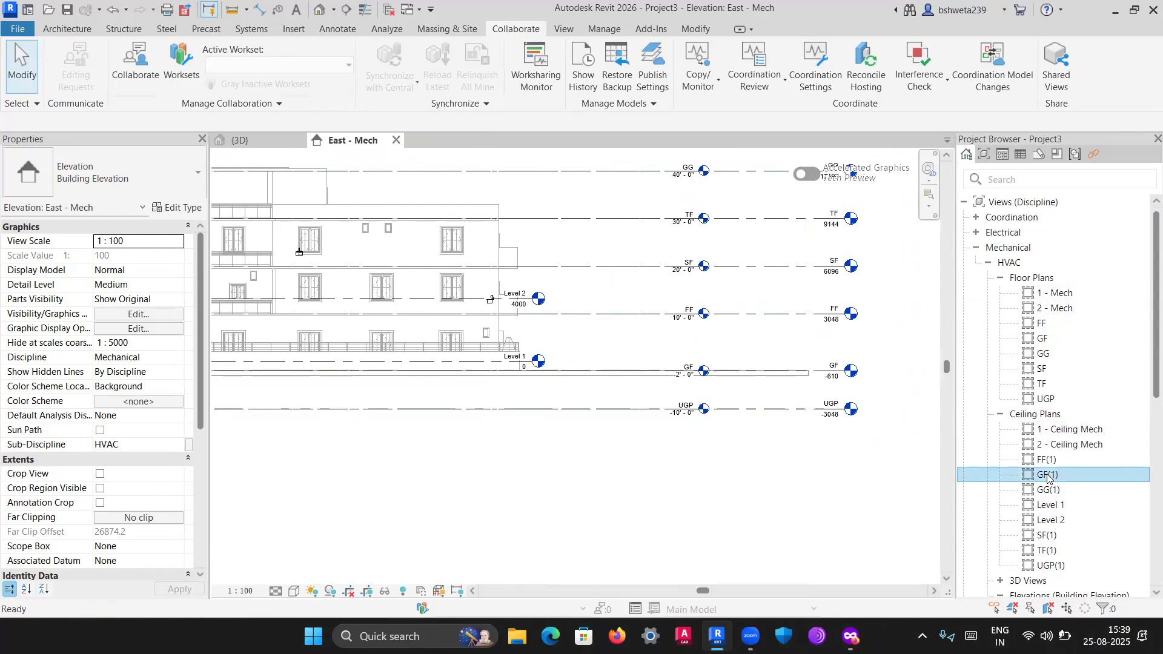
pyautogui.scroll(2, 606, 381)
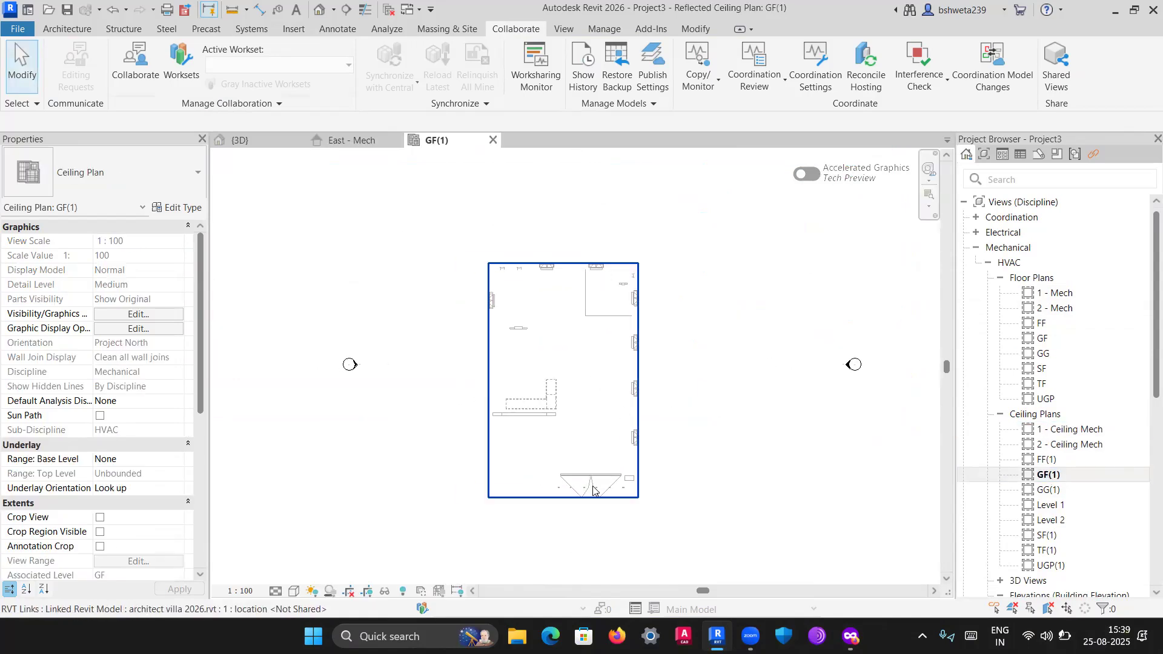
# Try to draw a 300 x 300 mm rectangular duct inside the building on the GF(1) ceiling plan and check the detail level options
pyautogui.click(248, 31)
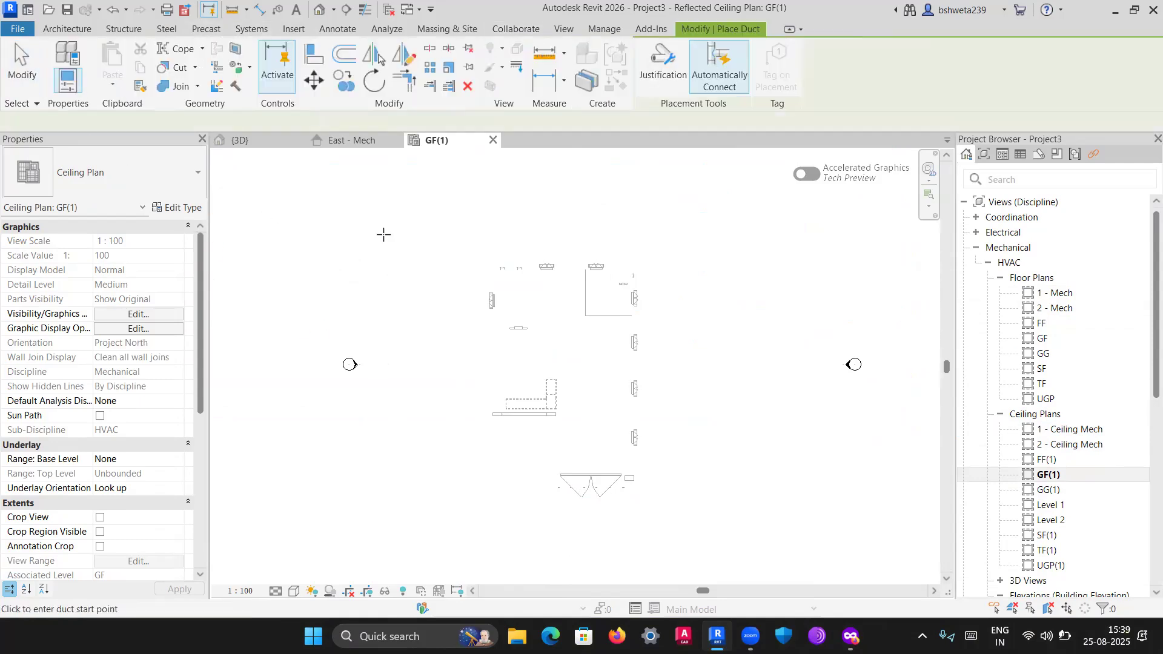
pyautogui.click(566, 328)
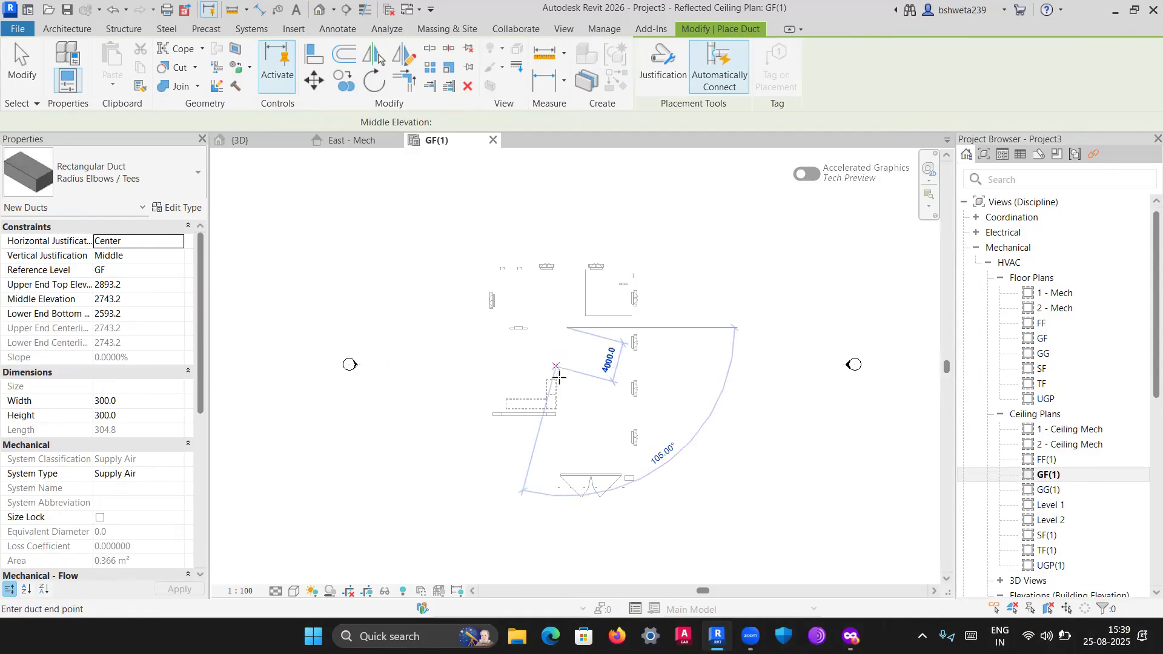
pyautogui.click(567, 408)
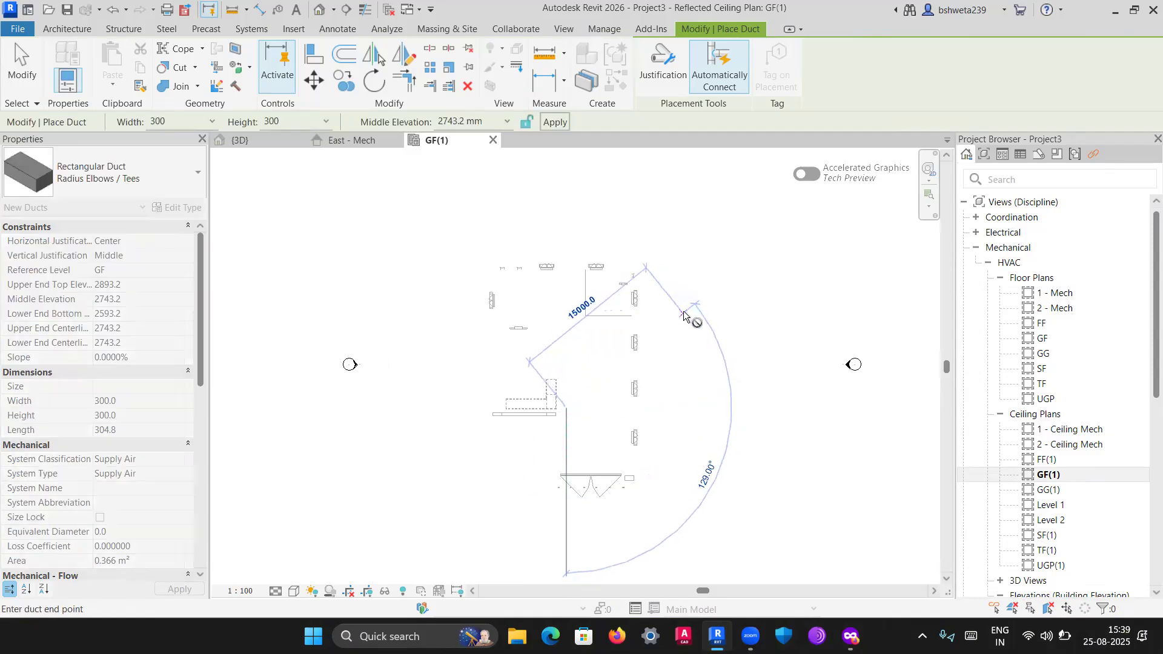
pyautogui.rightClick(697, 379)
pyautogui.click(719, 392)
pyautogui.click(275, 591)
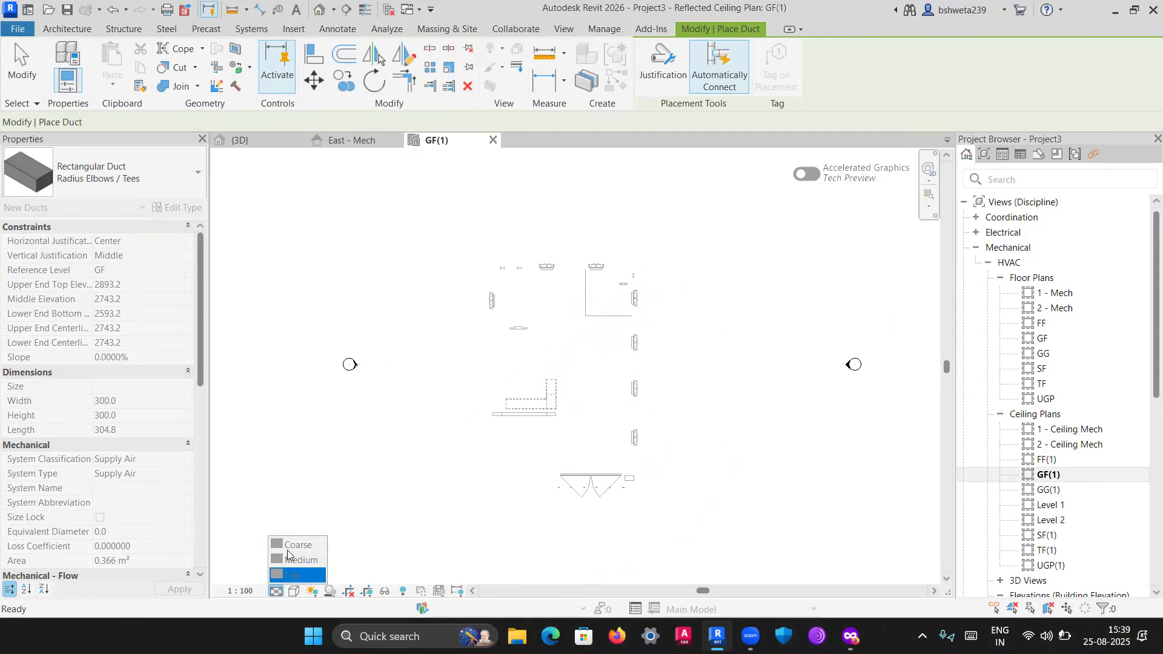
pyautogui.click(399, 395)
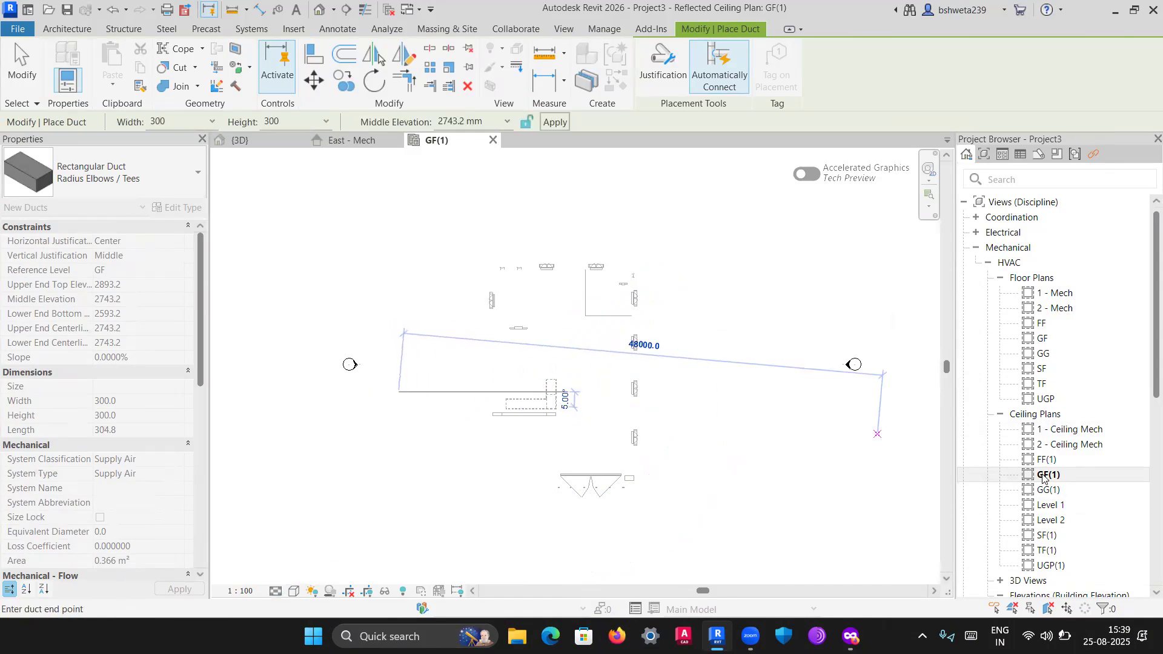
# Open the 1 - Ceiling Mech plan and draw an L-shaped 300 x 300 mm rectangular duct at 2750 mm middle elevation inside the building
pyautogui.click(1057, 430)
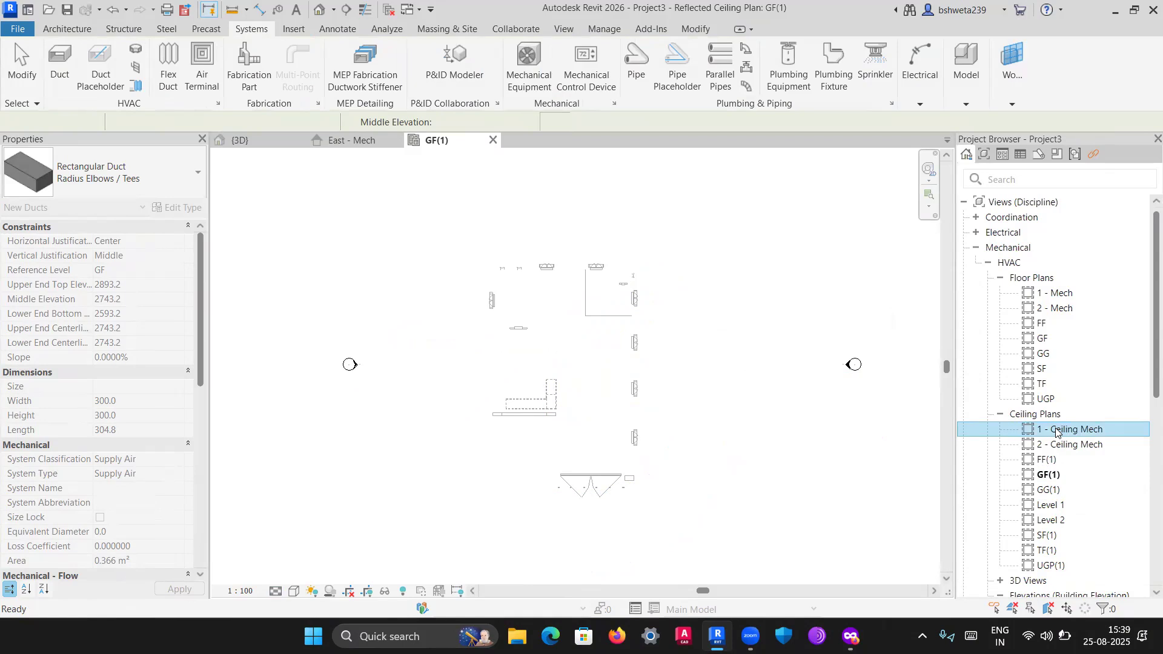
pyautogui.doubleClick(1057, 430)
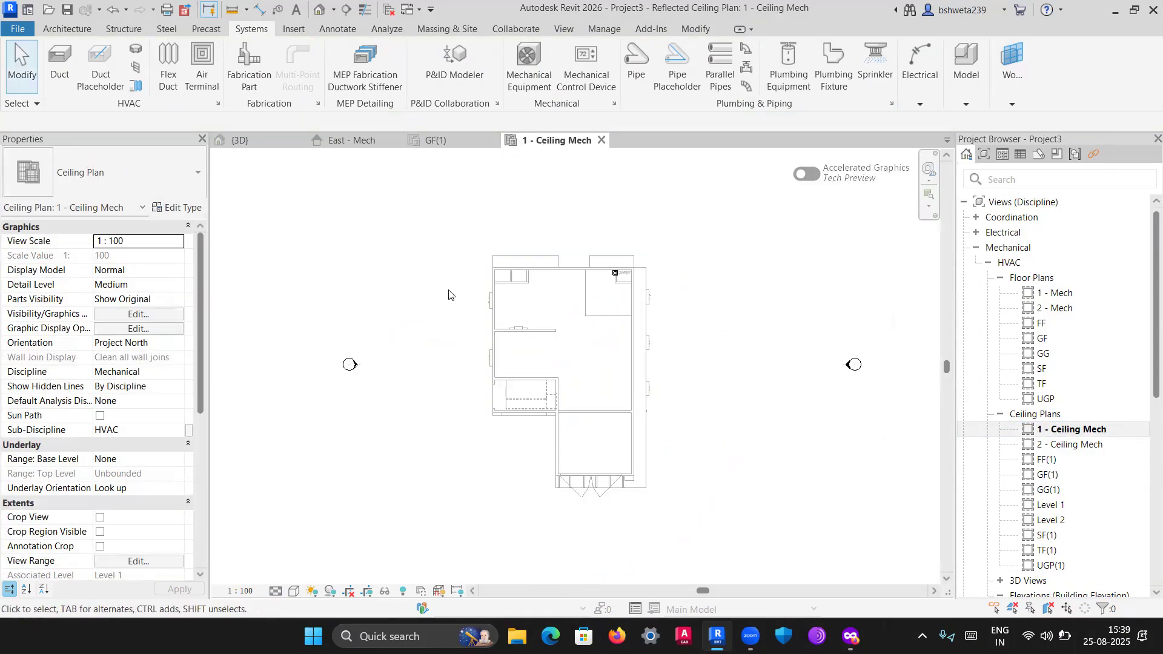
pyautogui.scroll(2, 602, 399)
pyautogui.click(59, 61)
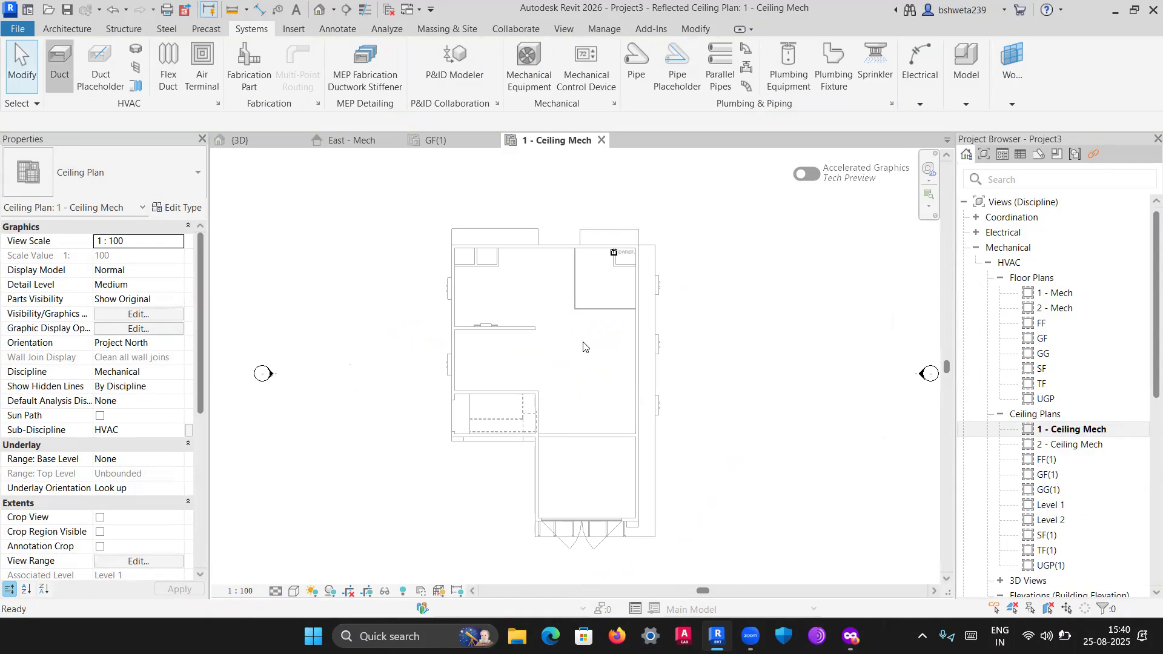
pyautogui.click(583, 341)
pyautogui.click(579, 393)
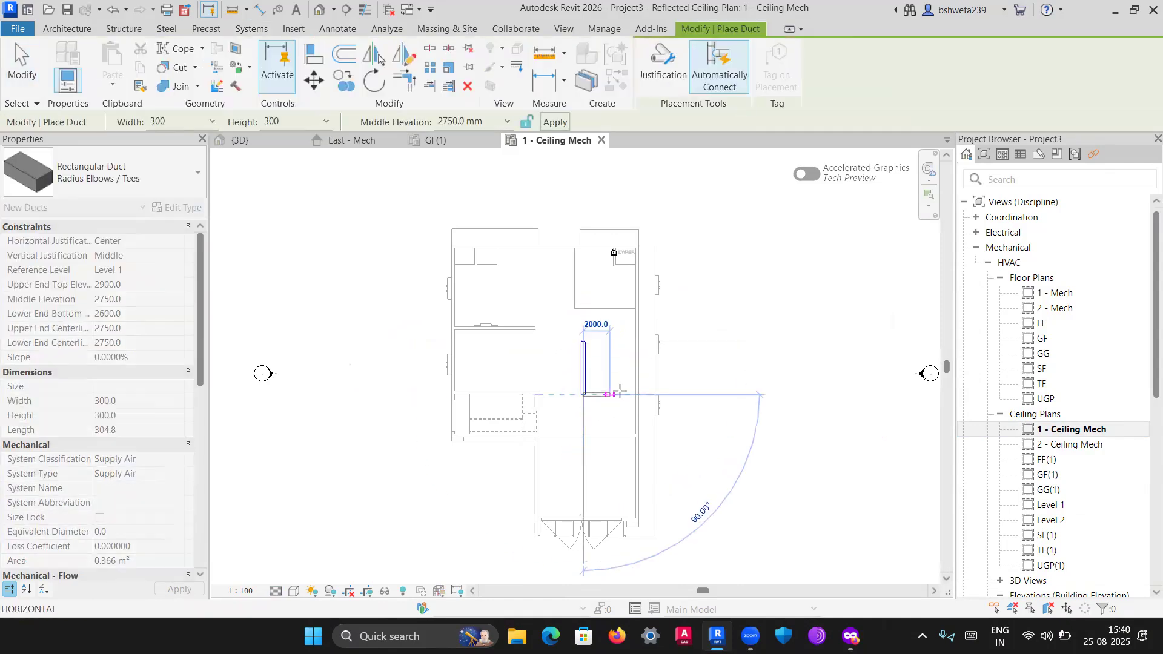
pyautogui.click(619, 394)
pyautogui.rightClick(622, 330)
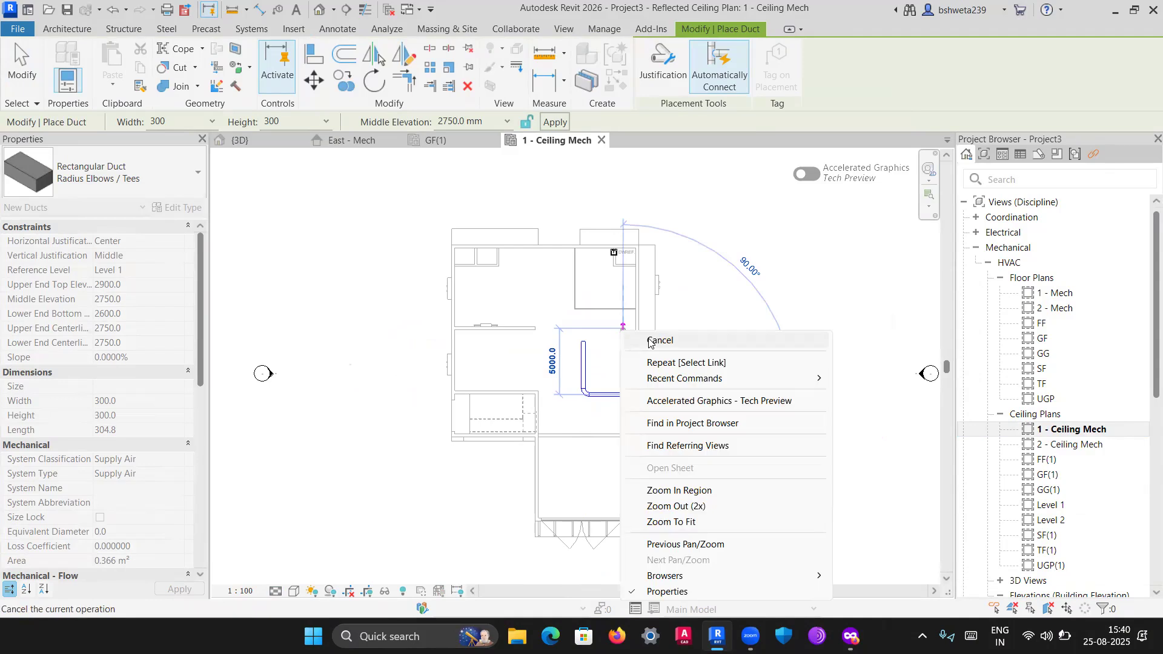
pyautogui.click(649, 341)
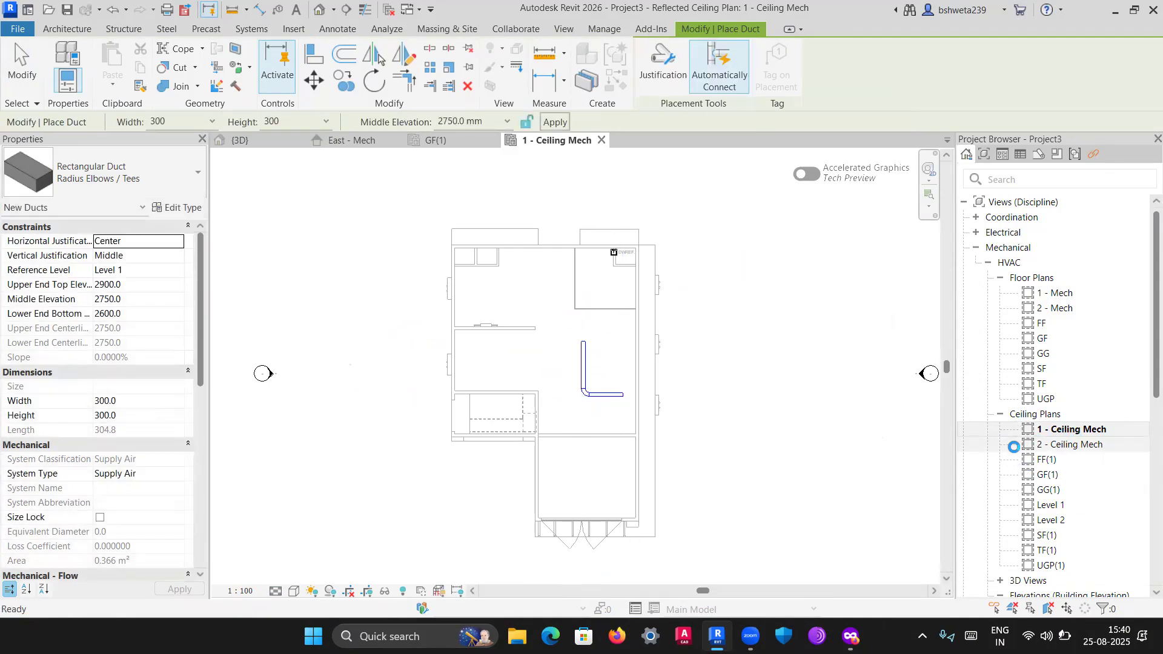
pyautogui.press('Escape')
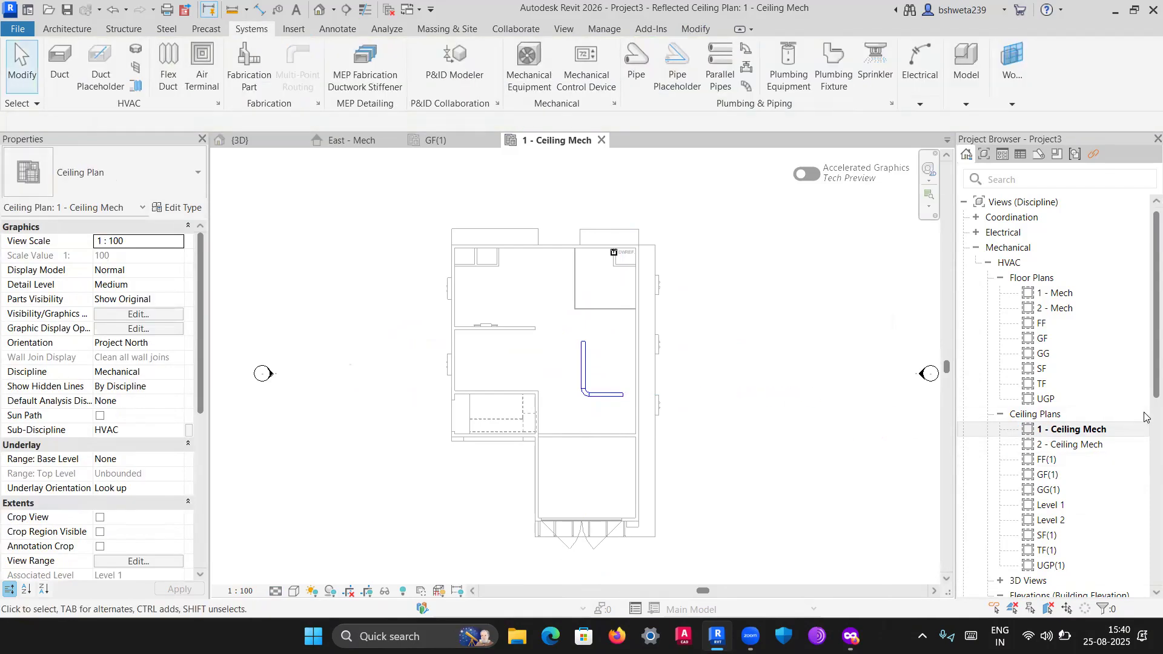
# Rename the 1 - Ceiling Mech ceiling plan as G.F
pyautogui.rightClick(1082, 436)
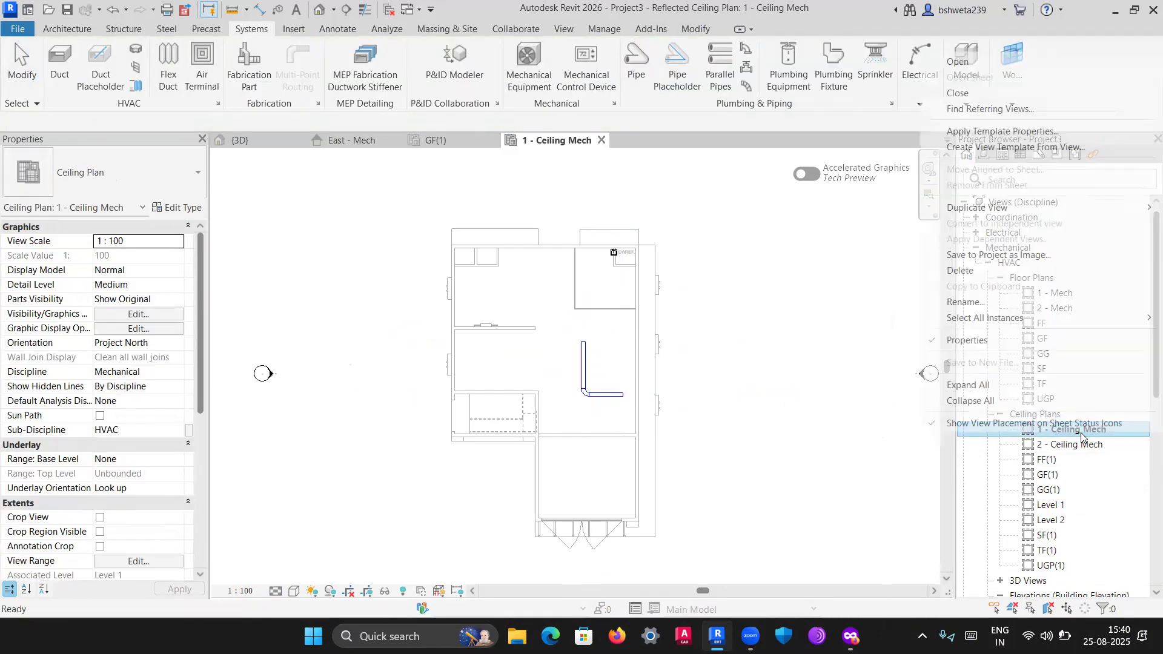
pyautogui.click(966, 303)
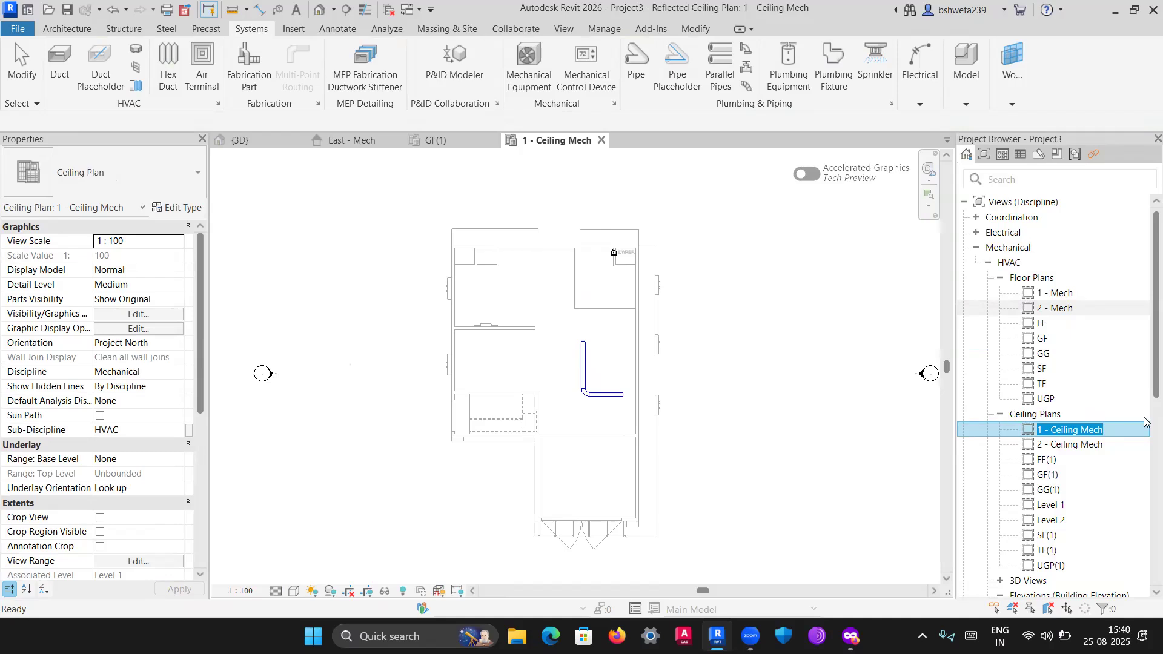
pyautogui.click(971, 636)
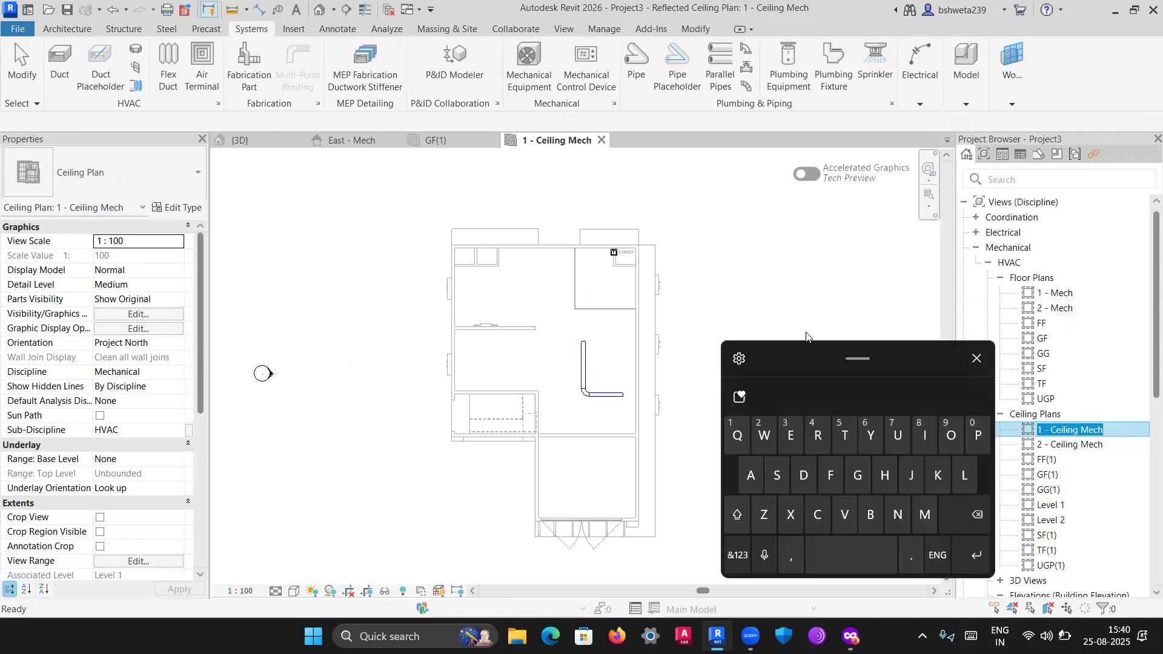
pyautogui.moveTo(814, 349); pyautogui.dragTo(552, 348)
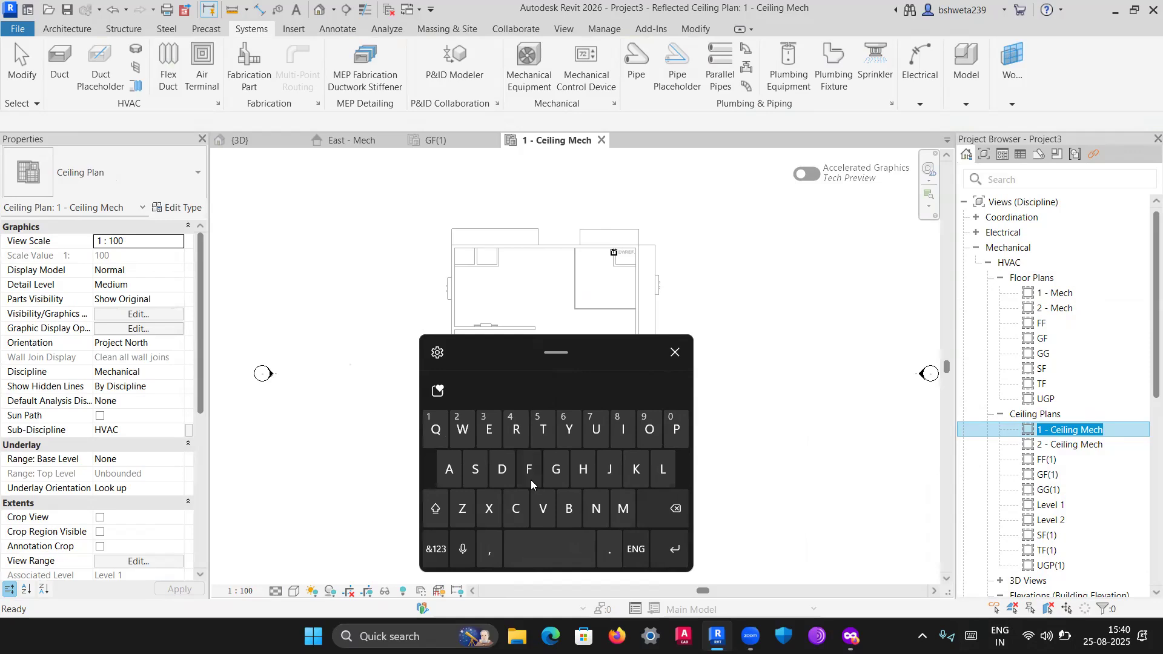
pyautogui.click(555, 476)
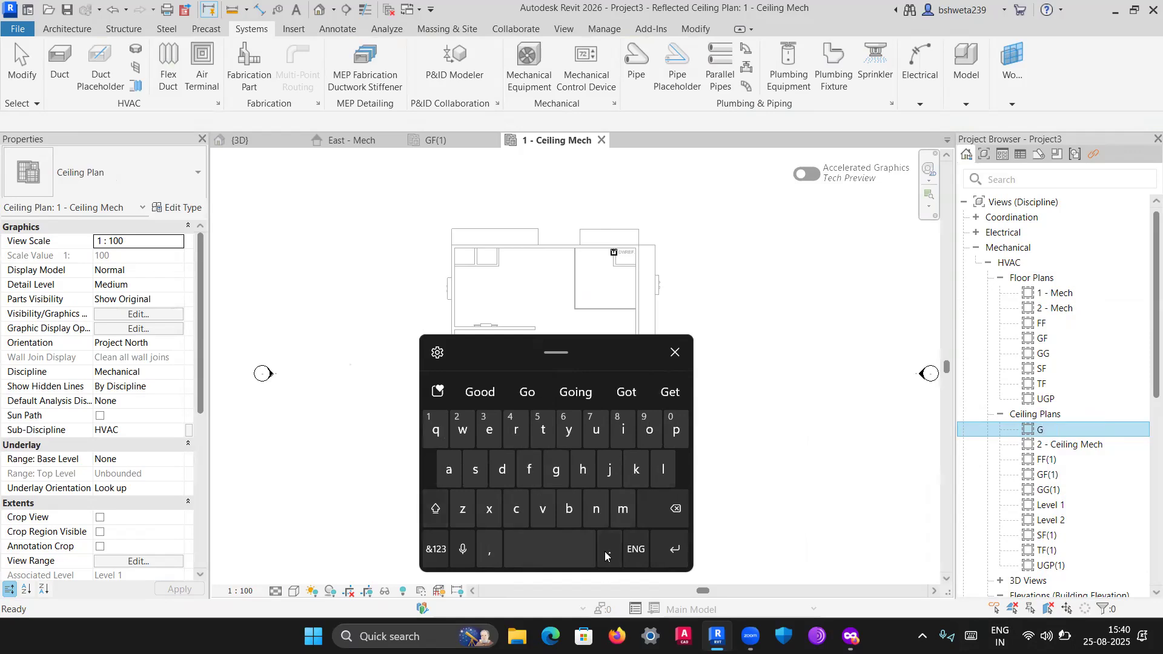
pyautogui.write('.')
pyautogui.click(434, 518)
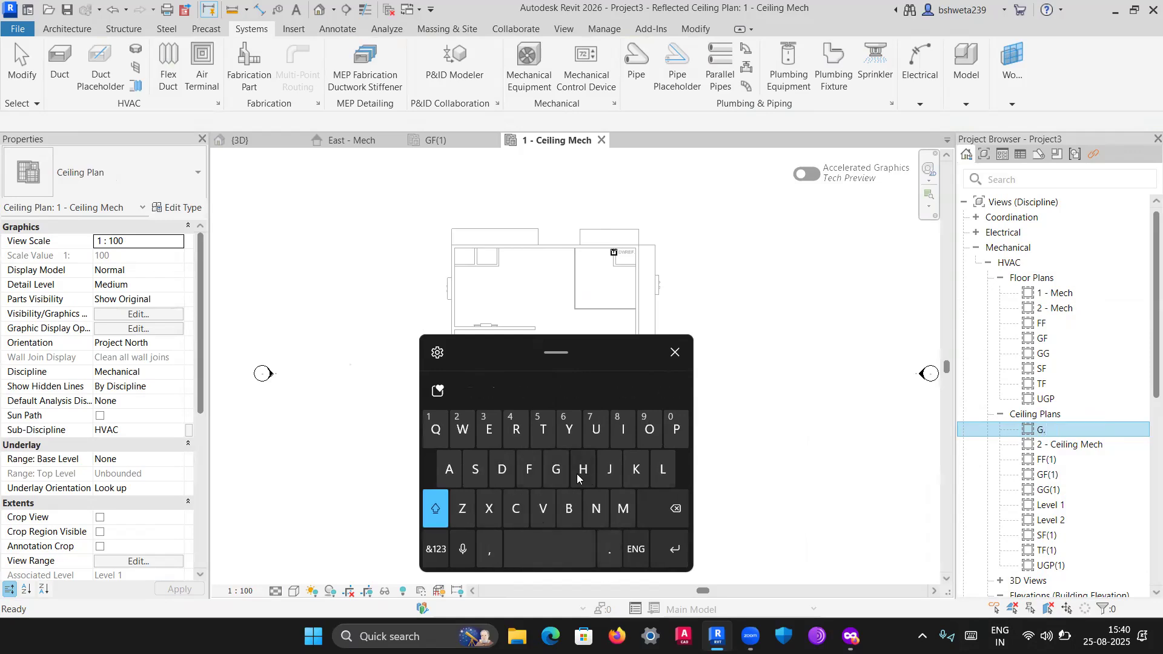
pyautogui.click(536, 470)
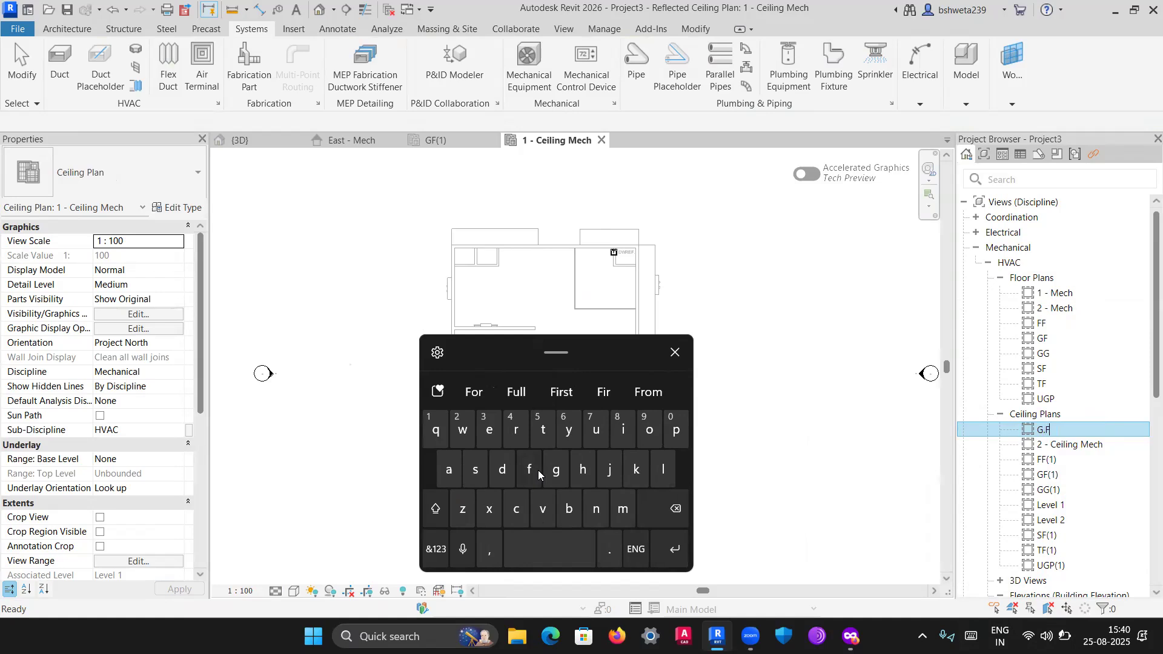
pyautogui.click(545, 545)
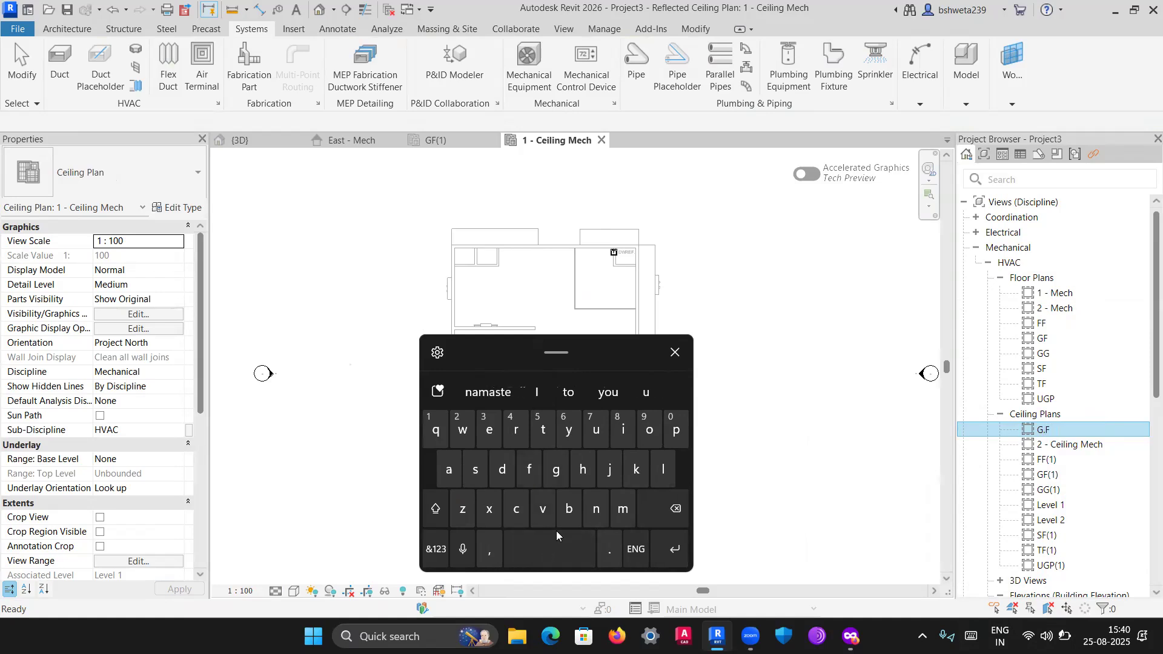
pyautogui.click(672, 549)
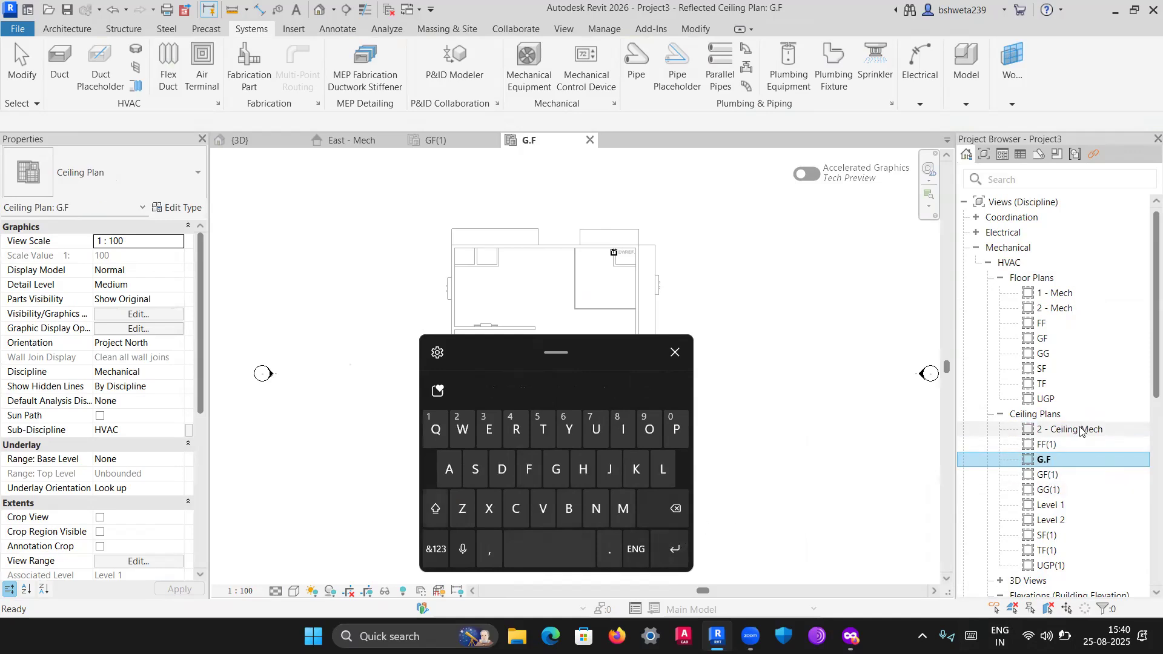
# Rename the 2 - Ceiling Mech ceiling plan as 1St .F and close the on-screen keyboard
pyautogui.click(1074, 429)
pyautogui.rightClick(1074, 430)
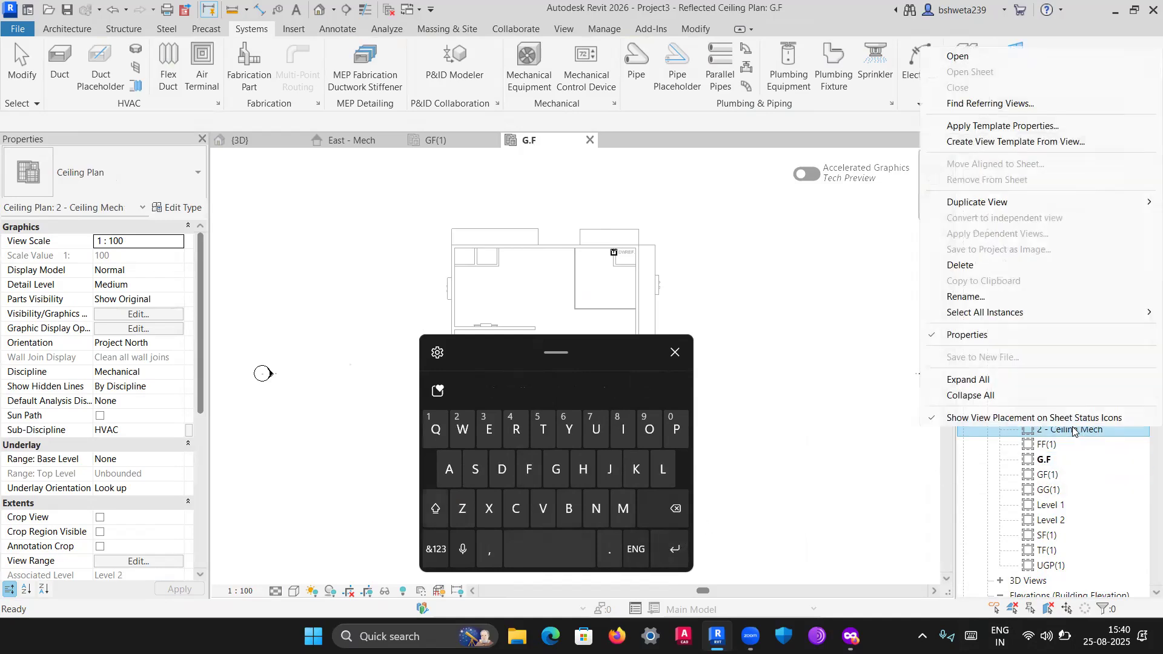
pyautogui.click(967, 297)
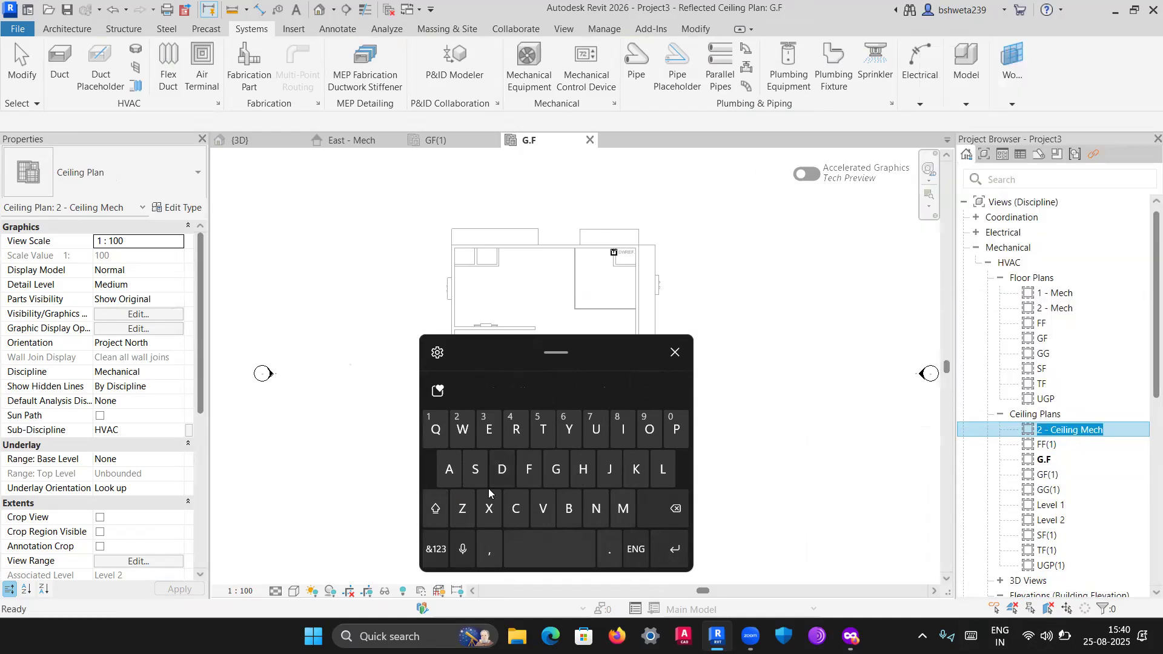
pyautogui.click(437, 548)
pyautogui.click(445, 429)
pyautogui.click(441, 549)
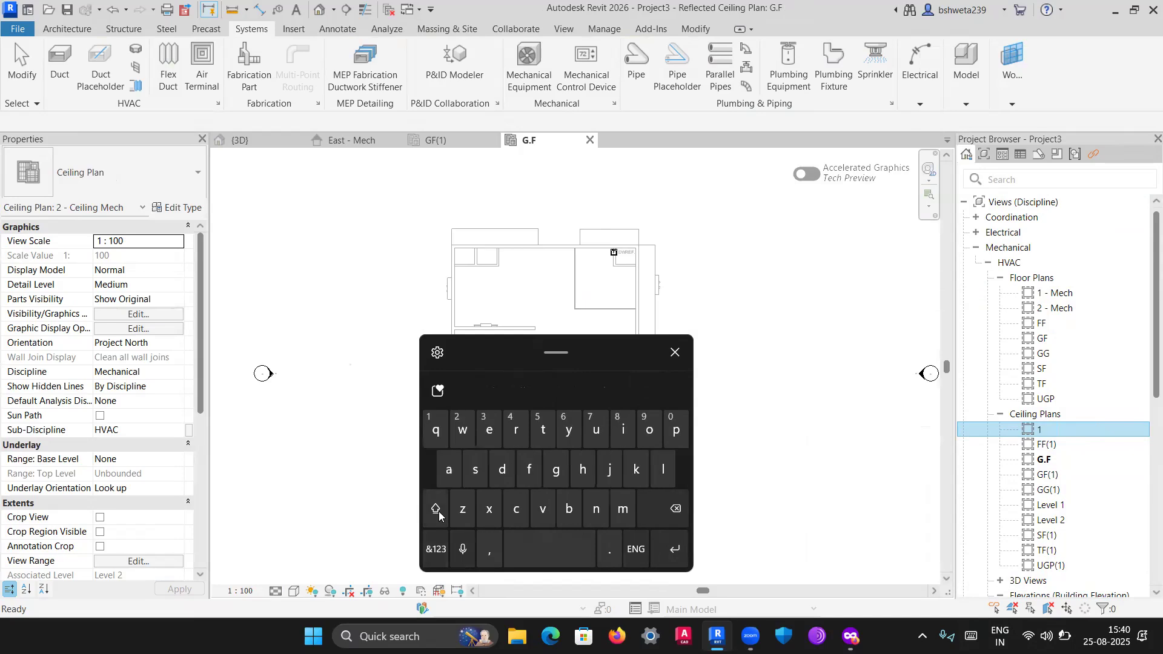
pyautogui.click(435, 508)
pyautogui.click(481, 473)
pyautogui.click(543, 429)
pyautogui.click(548, 548)
pyautogui.click(435, 510)
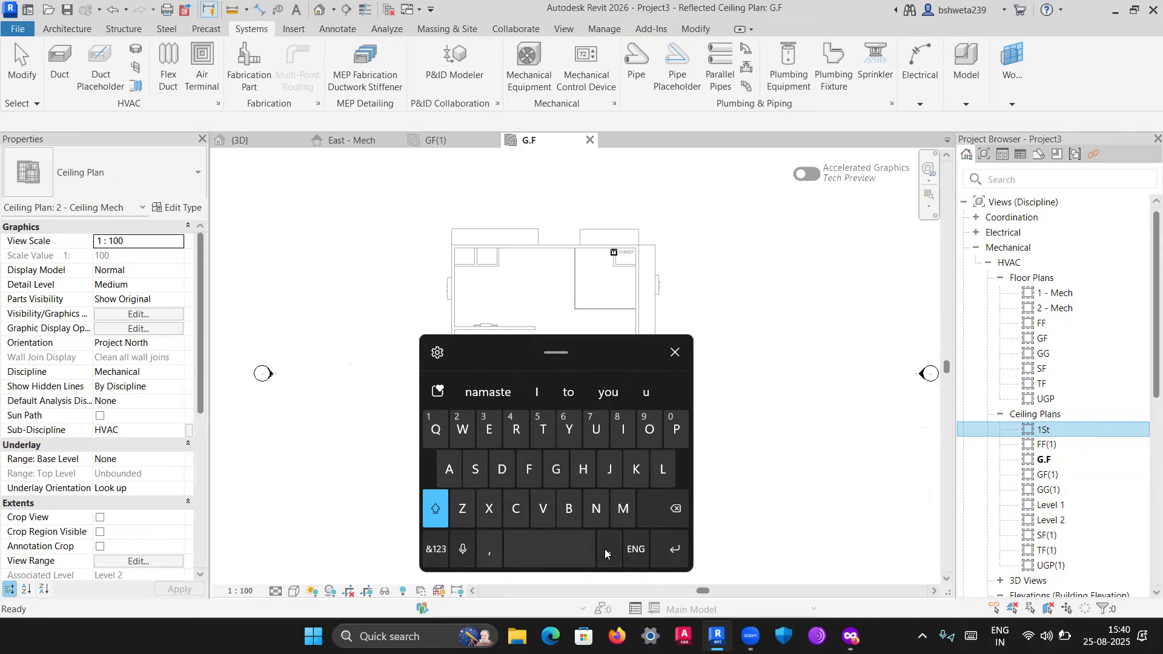
pyautogui.click(604, 549)
pyautogui.click(435, 509)
pyautogui.click(528, 469)
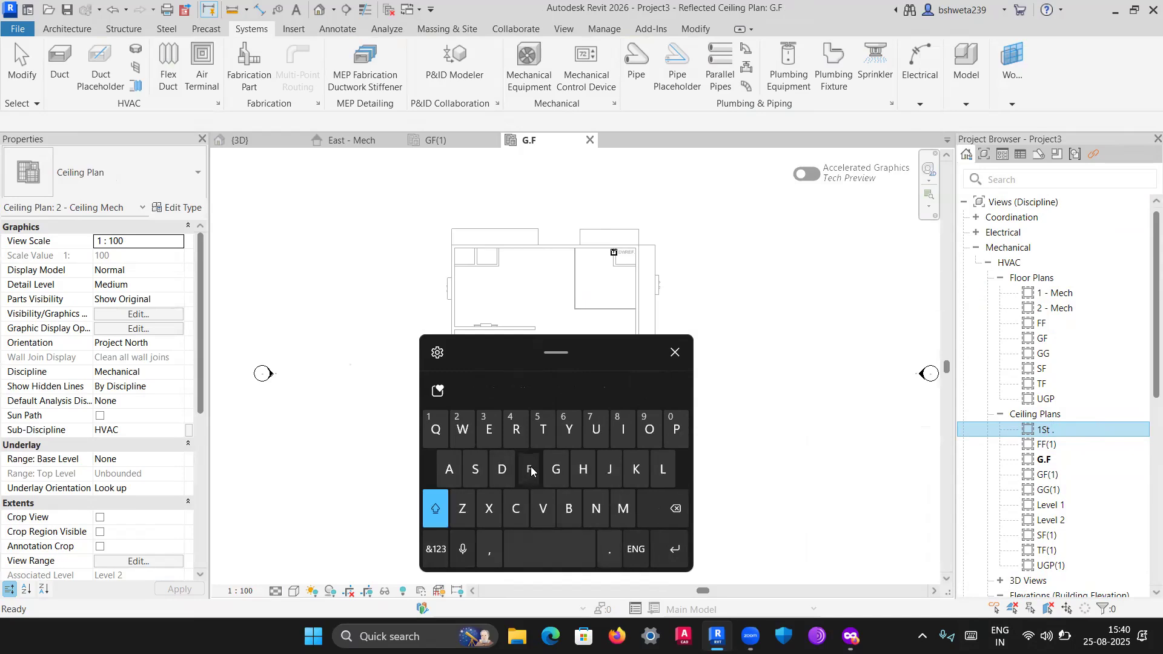
pyautogui.click(672, 548)
pyautogui.click(675, 352)
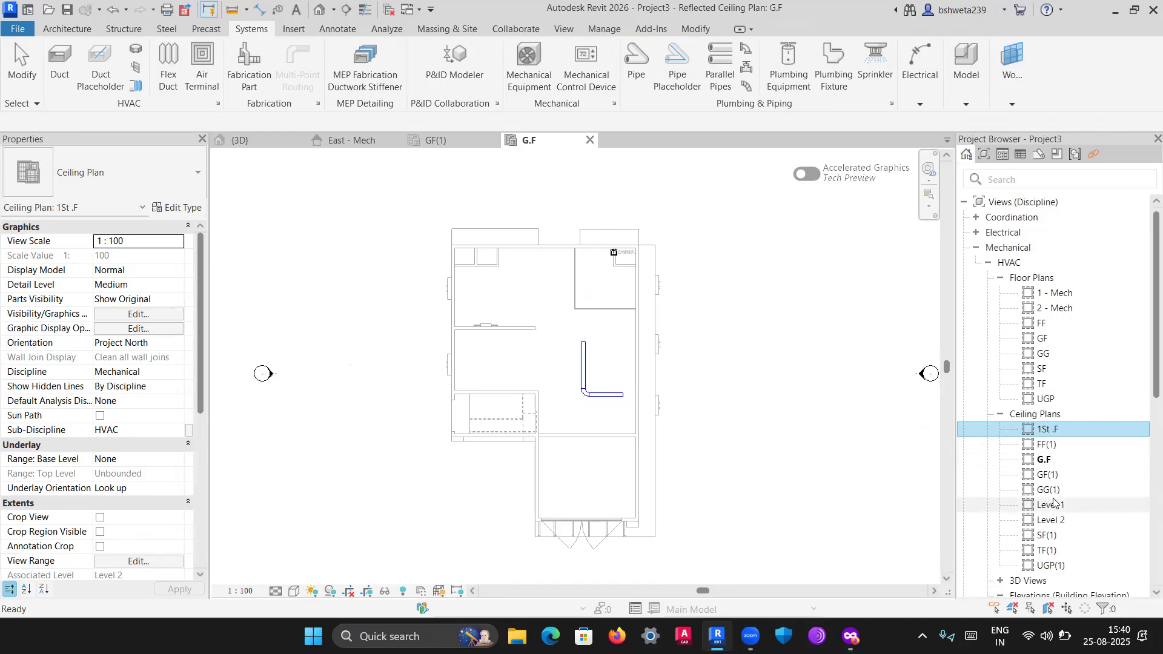
# Delete the GF(1) ceiling plan from the mechanical HVAC views
pyautogui.scroll(-5, 1055, 479)
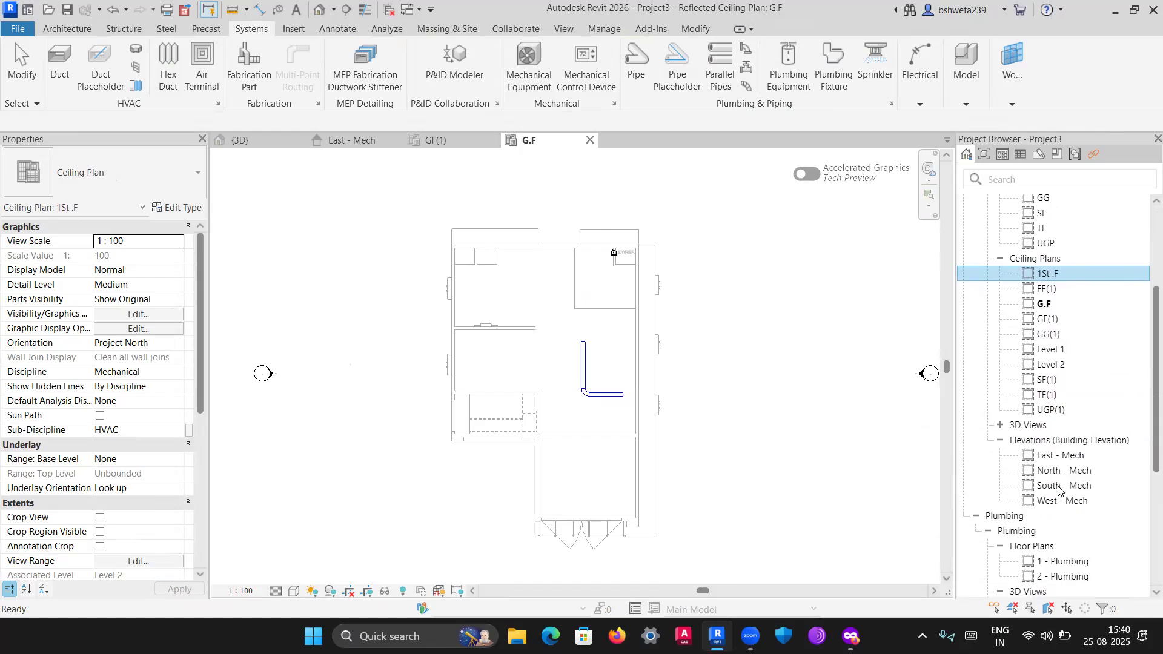
pyautogui.scroll(5, 1059, 488)
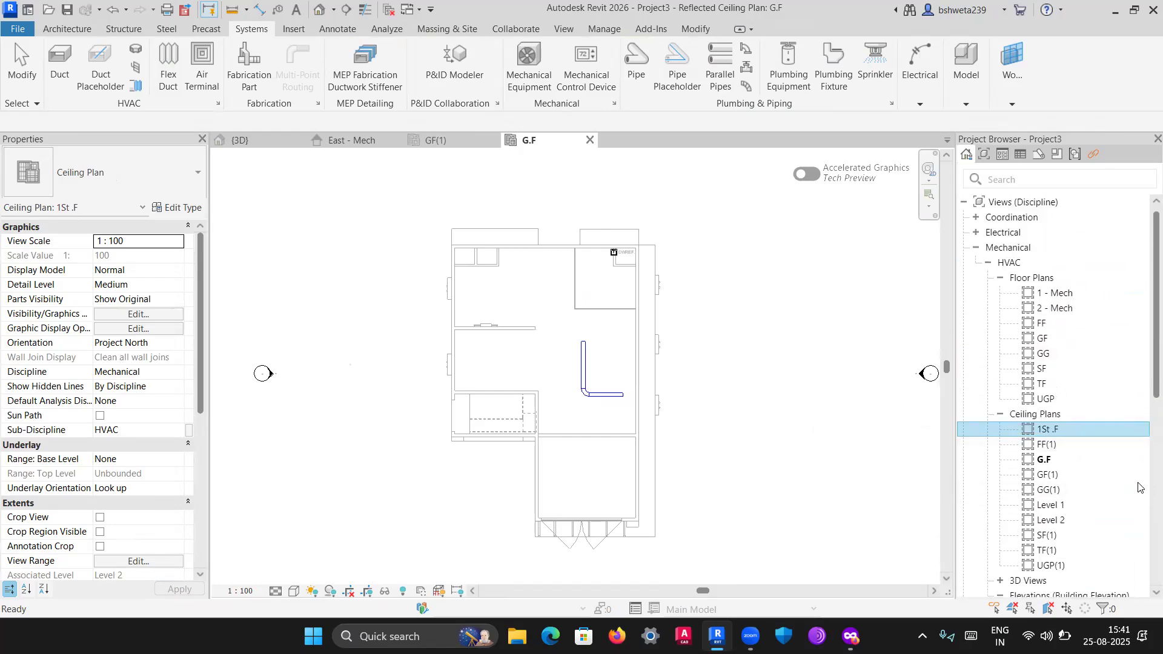
pyautogui.click(1042, 476)
pyautogui.rightClick(1043, 476)
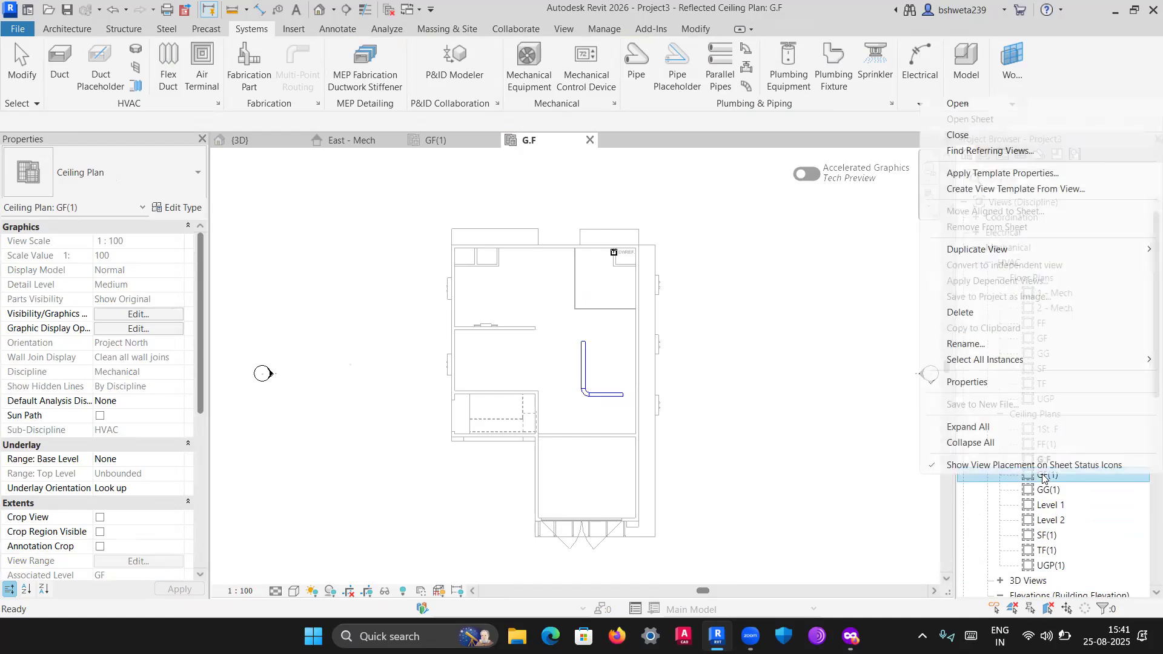
pyautogui.click(960, 313)
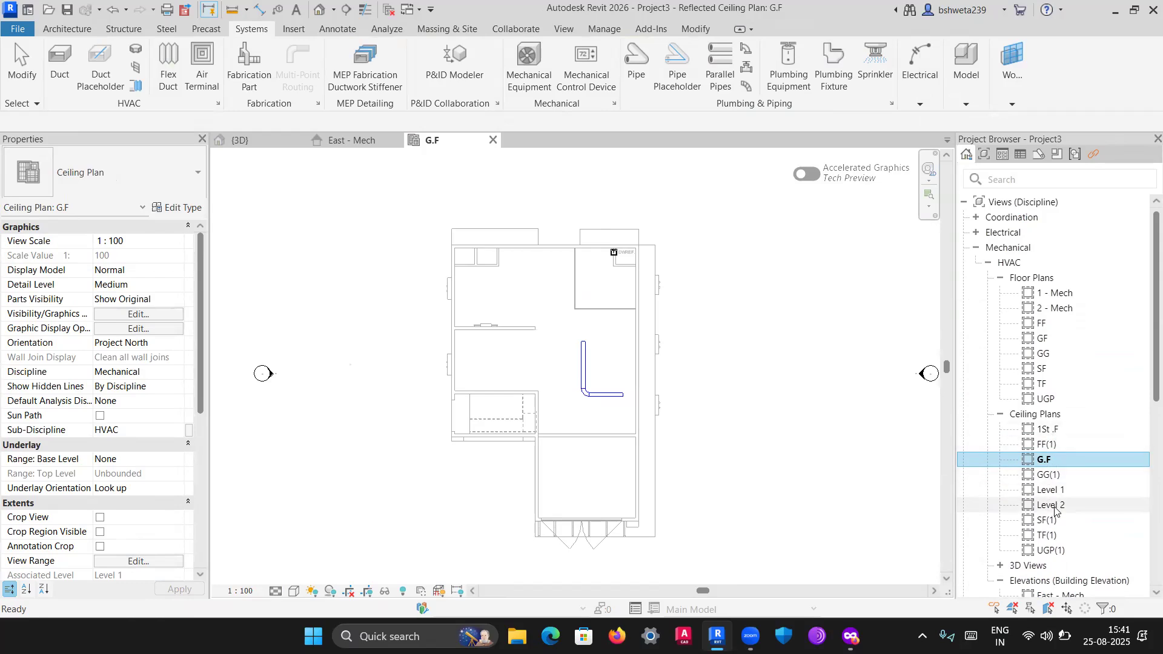
# Delete the FF(1) ceiling plan from the mechanical HVAC views
pyautogui.scroll(-3, 1049, 501)
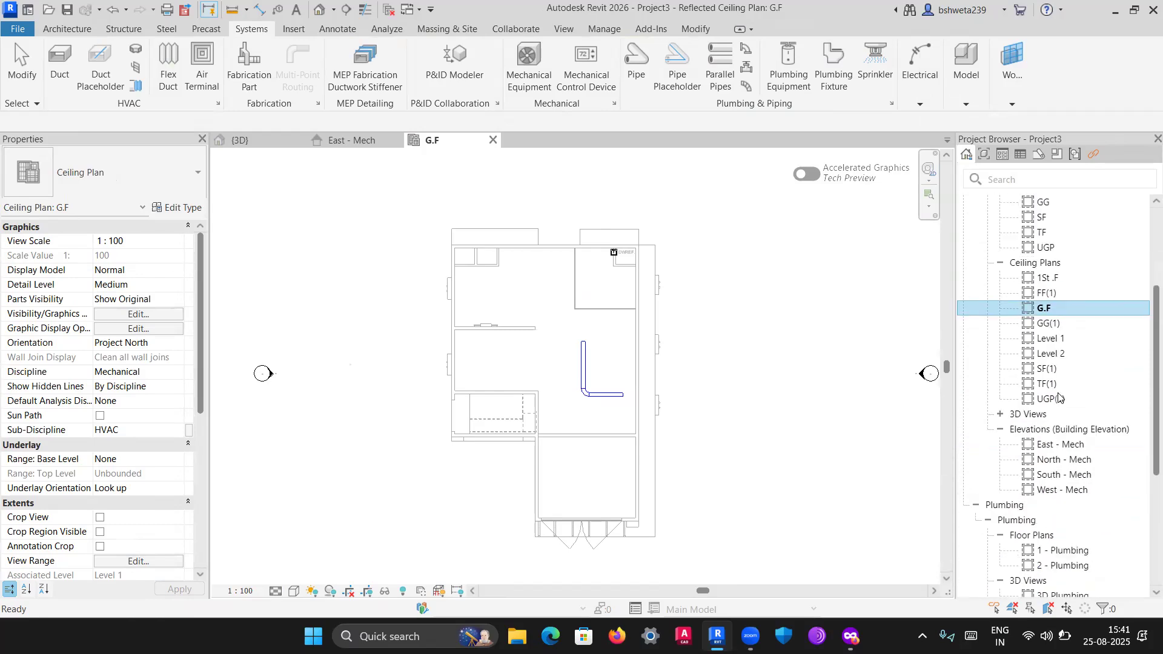
pyautogui.click(1047, 369)
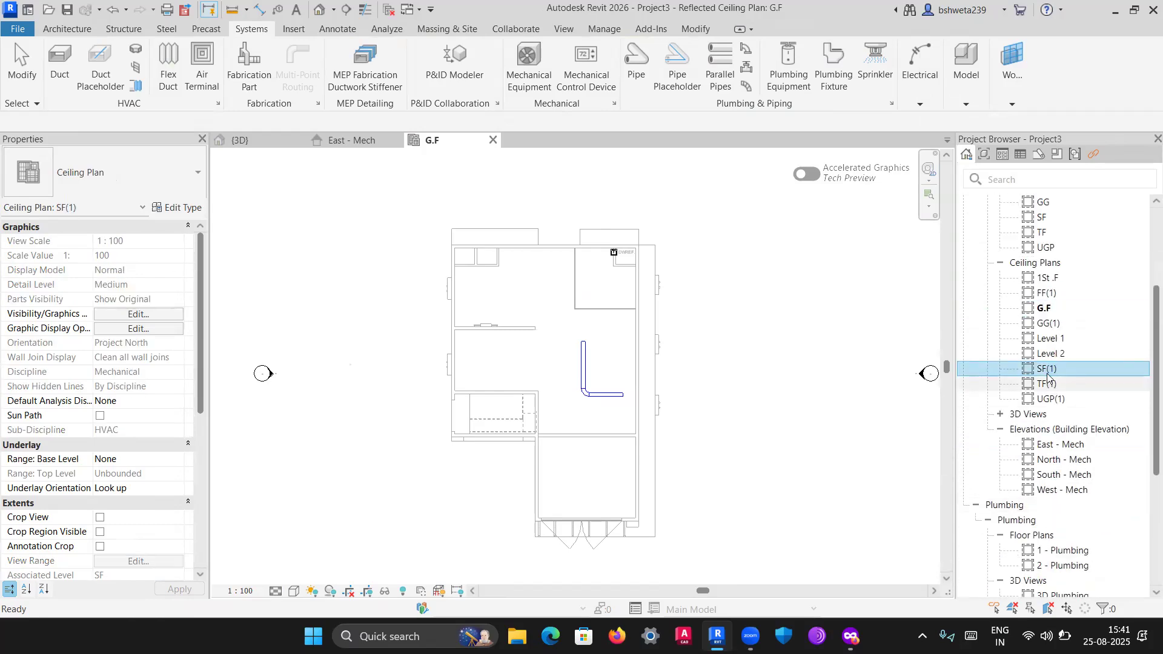
pyautogui.click(1047, 376)
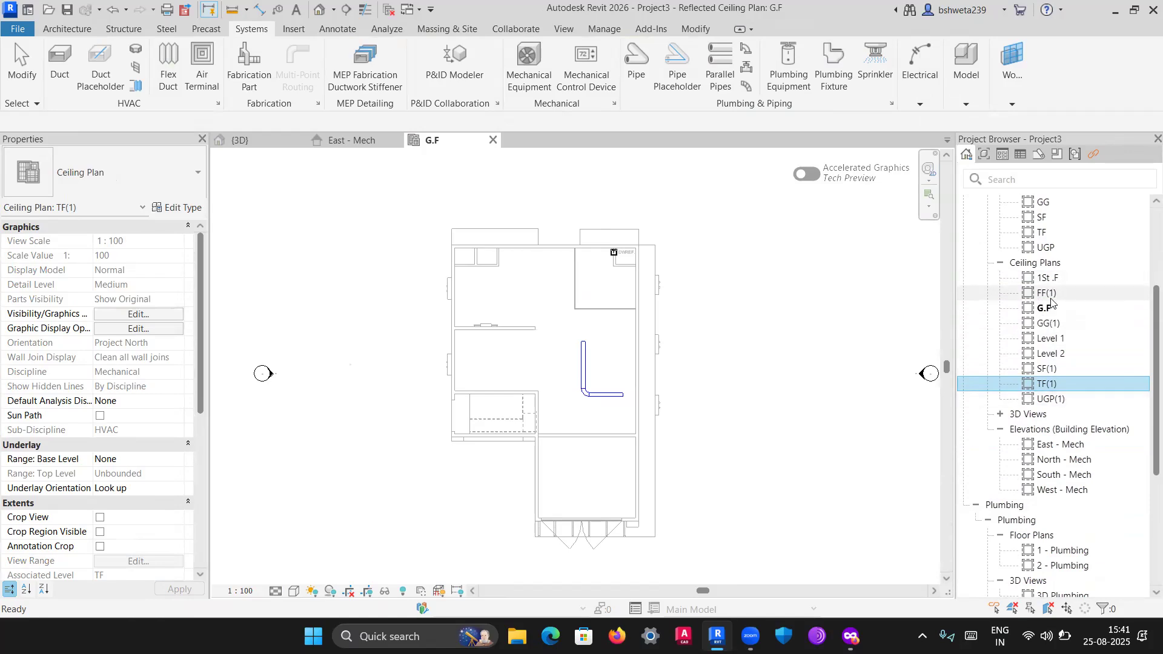
pyautogui.click(1048, 296)
pyautogui.rightClick(1049, 295)
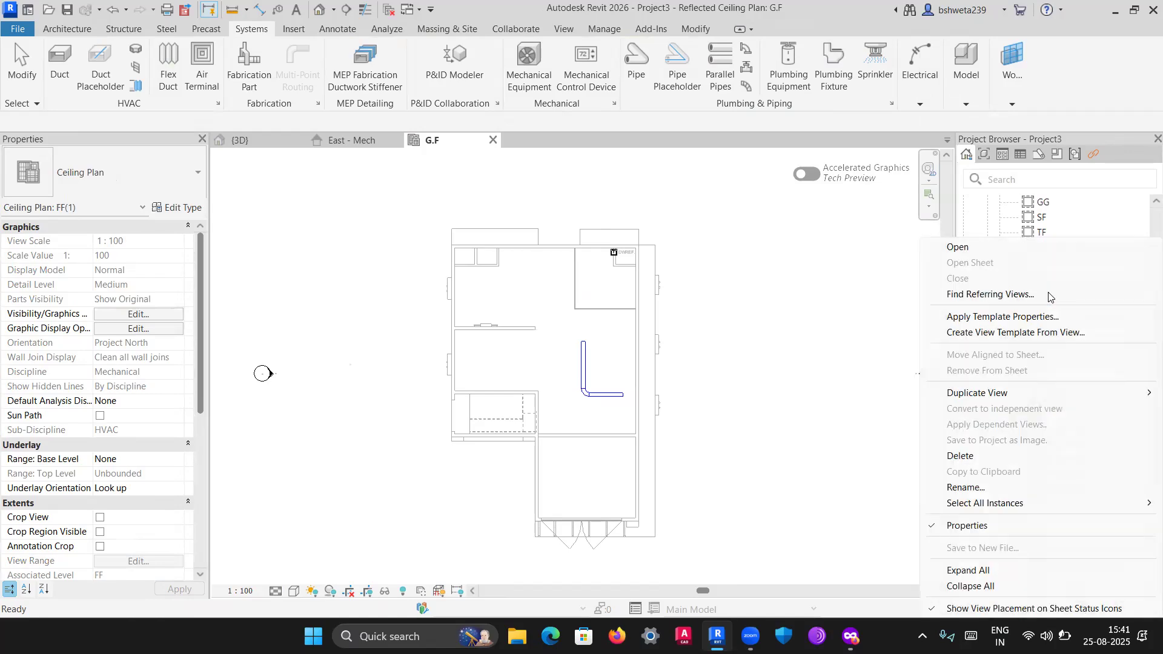
pyautogui.click(977, 456)
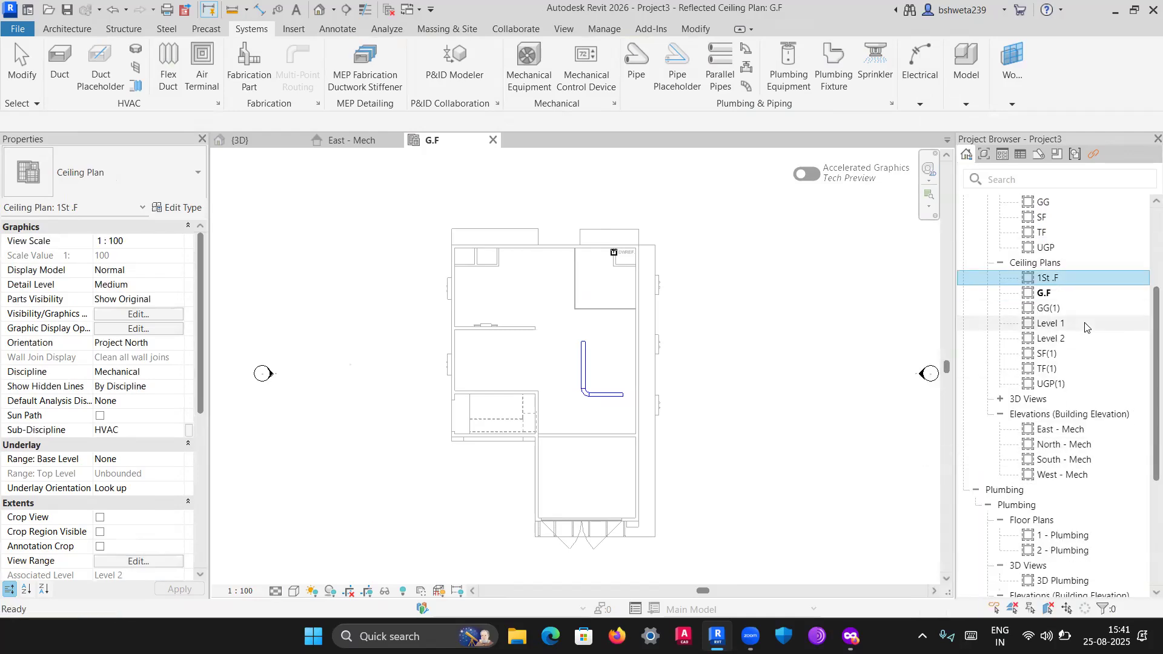
# Open the Level 1 ceiling plan and delete it from the mechanical HVAC views
pyautogui.click(1048, 325)
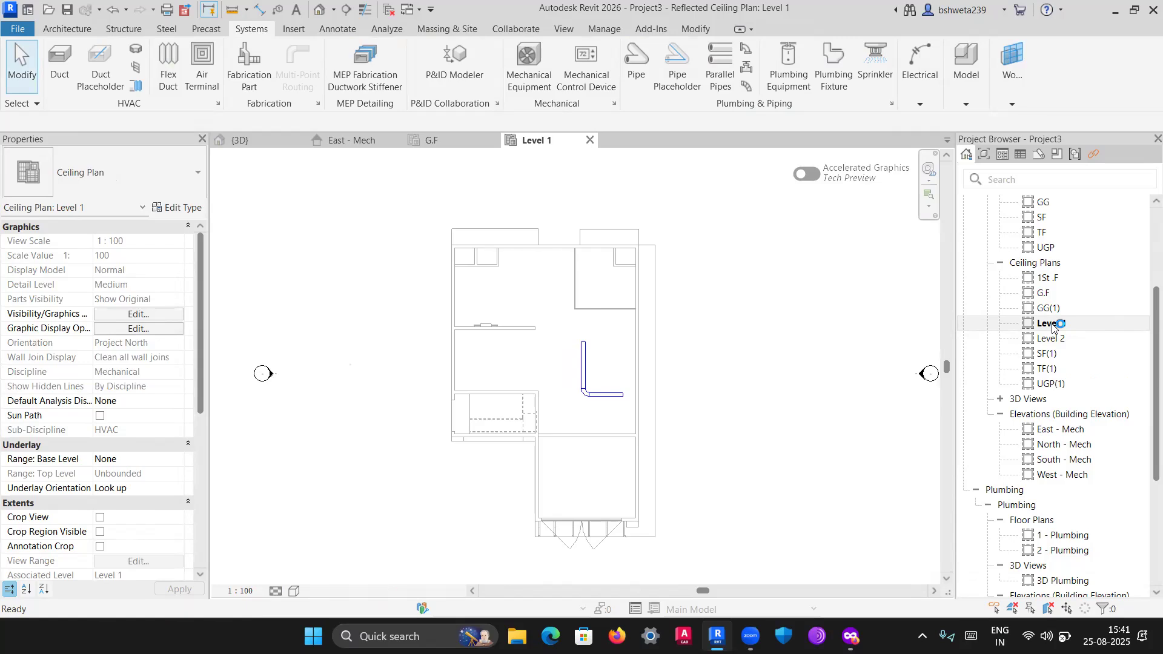
pyautogui.rightClick(1051, 327)
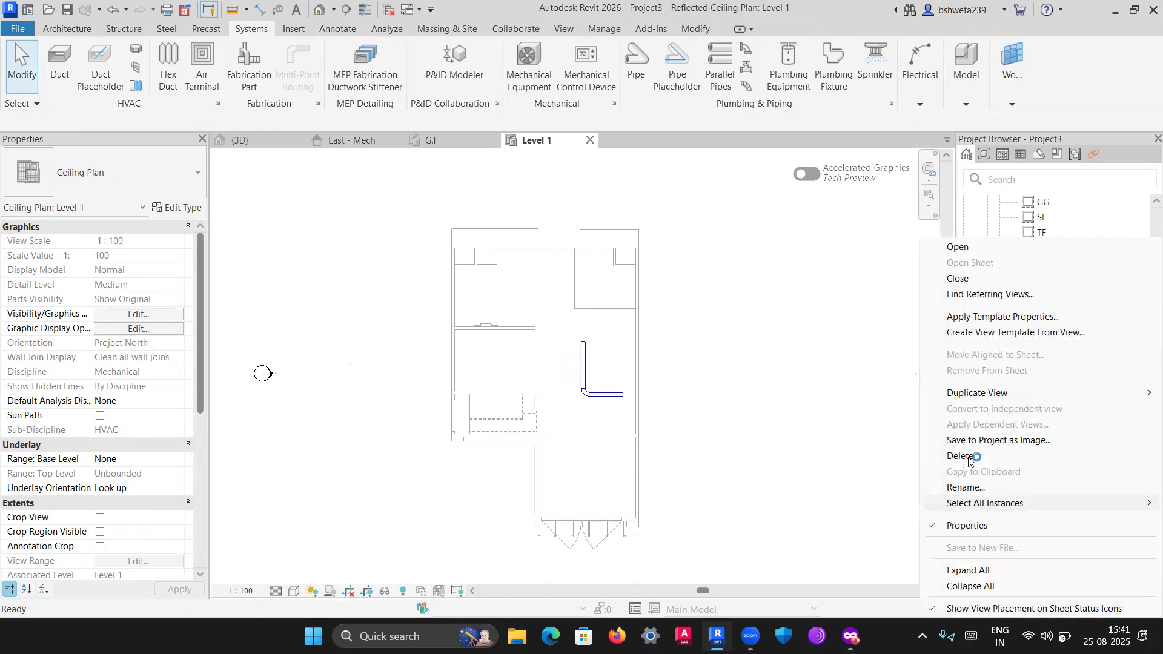